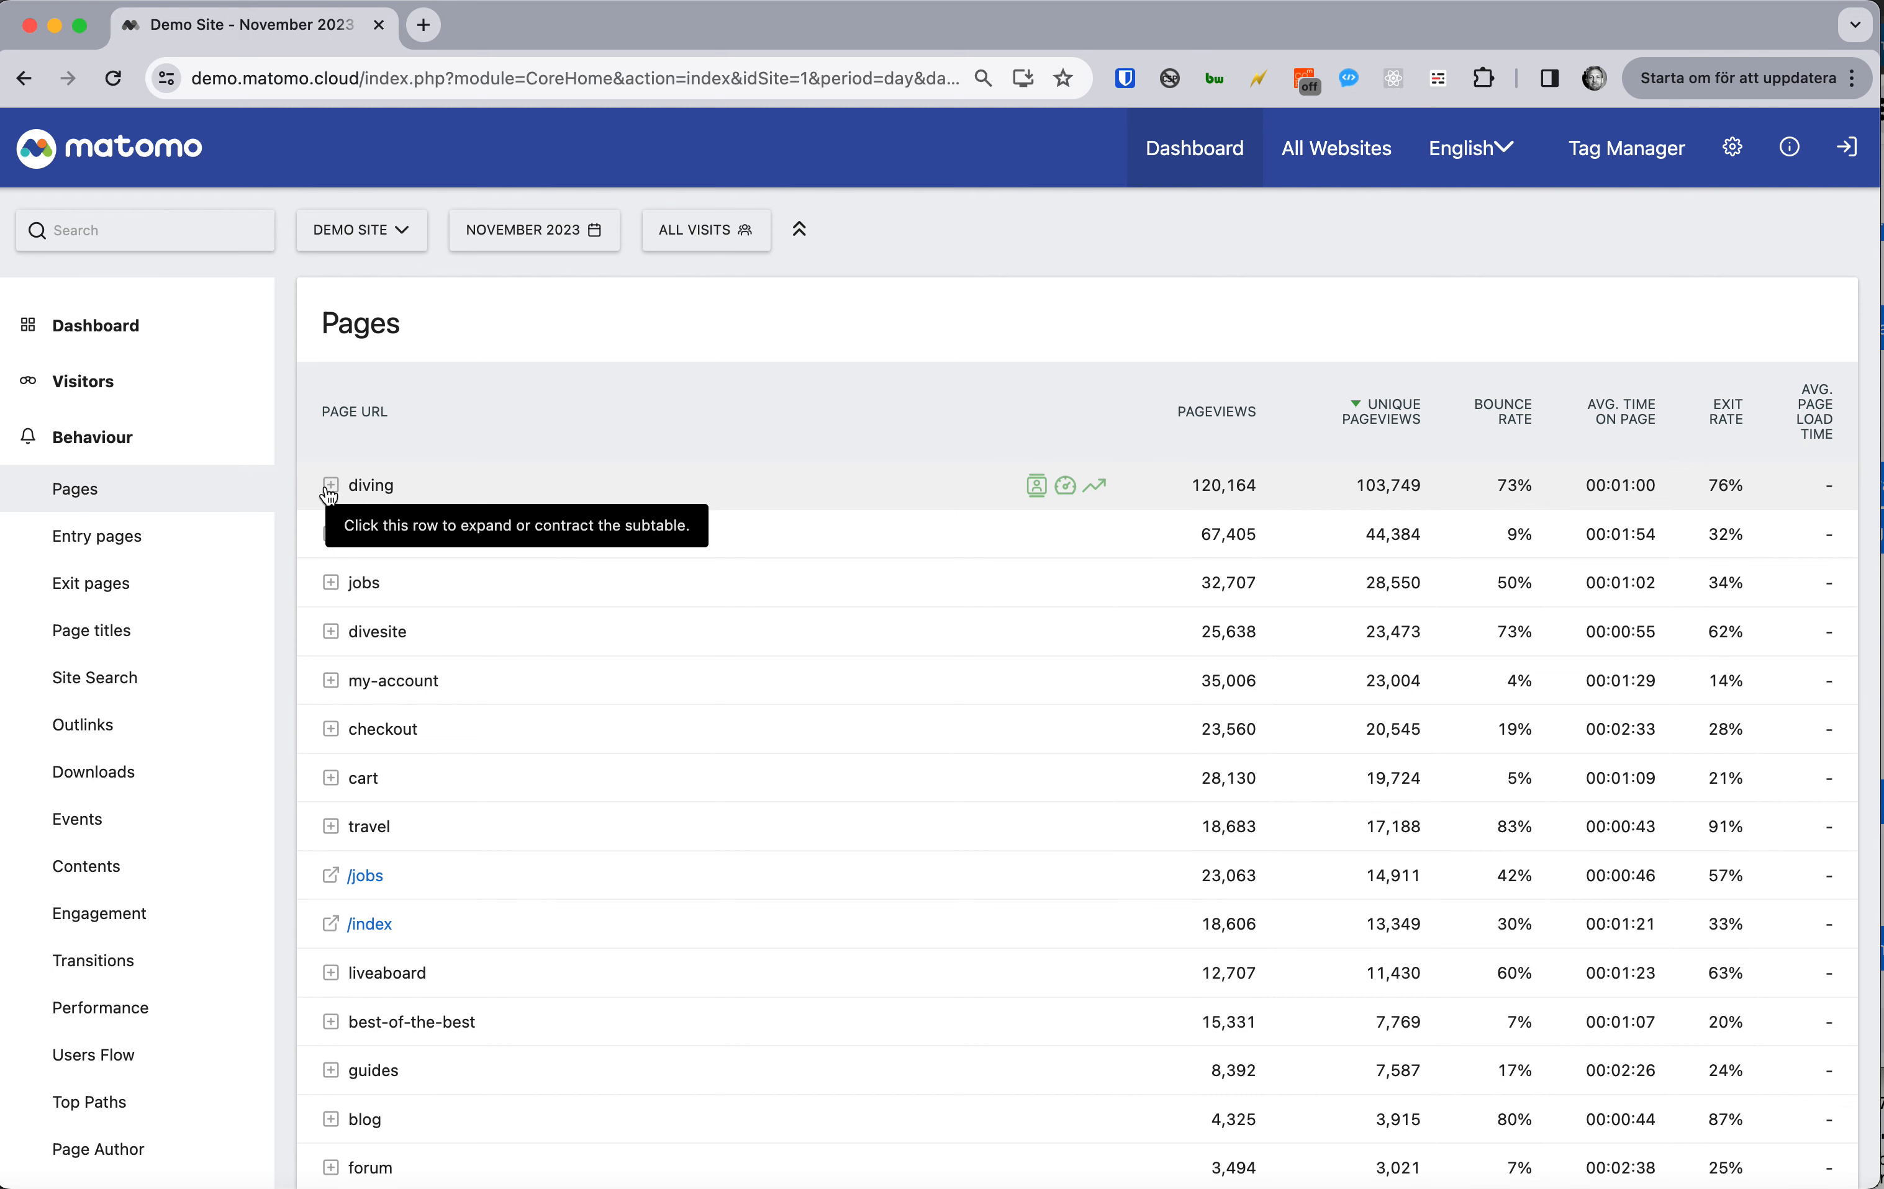
# Step: Expand the diving folder in the Pages report to look through its subpages, and collapse it again
pyautogui.click(332, 491)
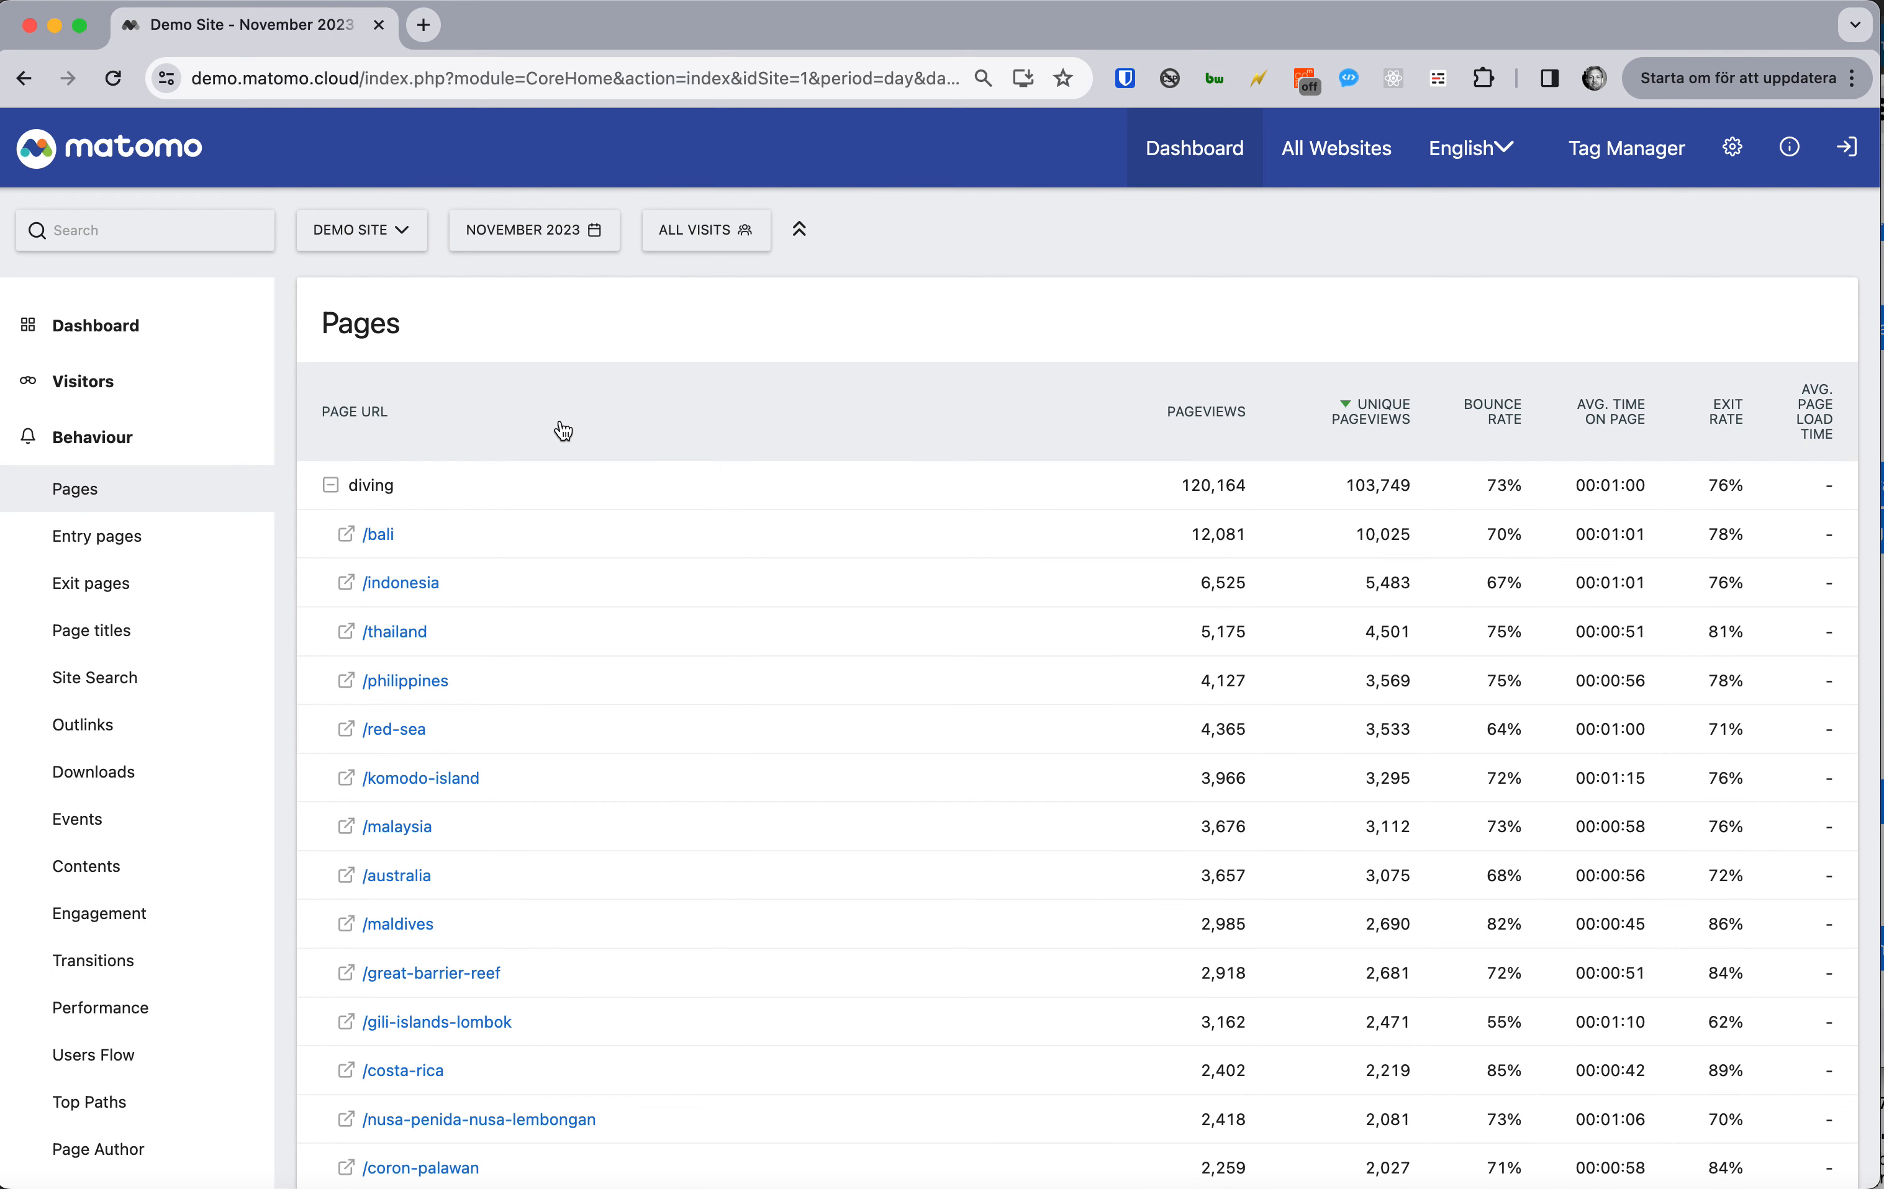
pyautogui.scroll(-2, 566, 611)
pyautogui.scroll(-15, 566, 610)
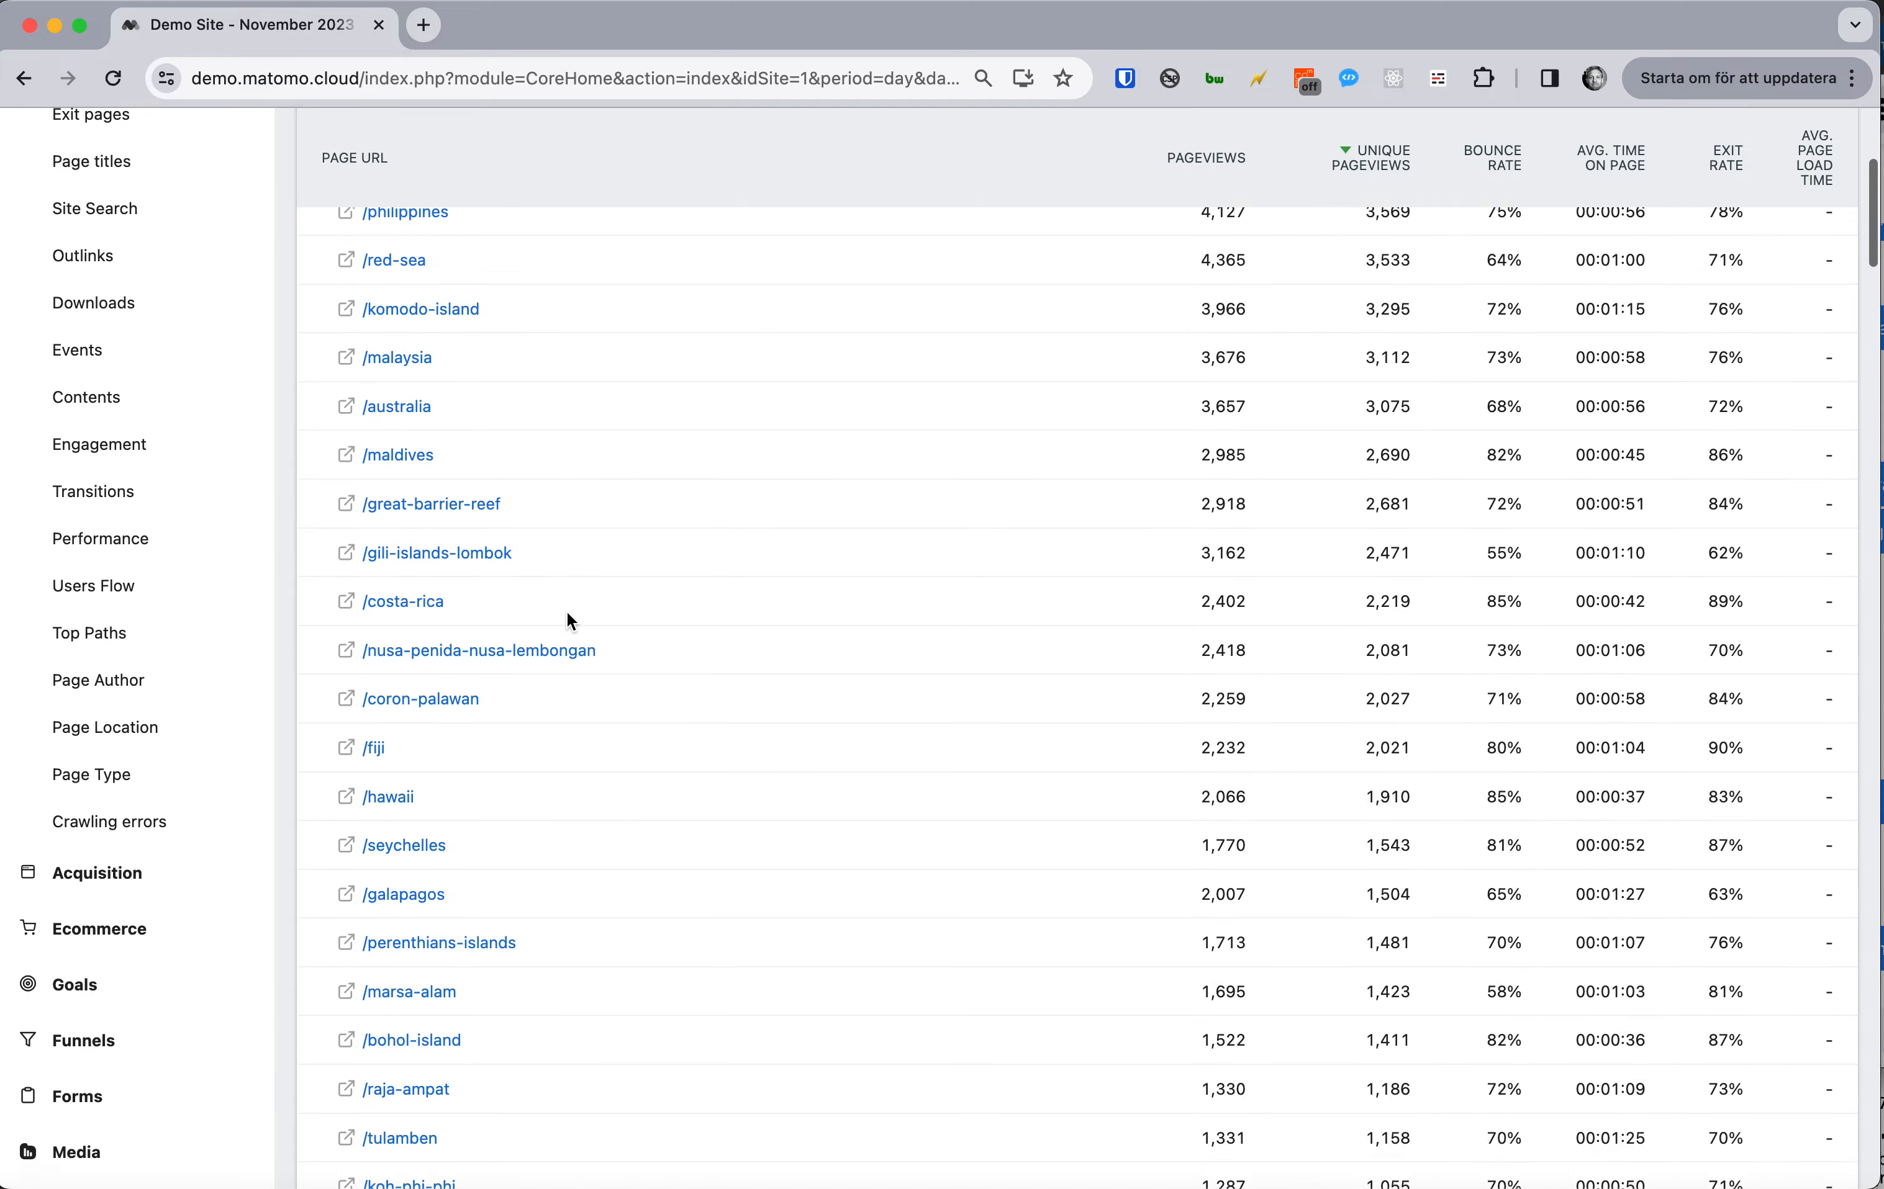
pyautogui.scroll(20, 578, 432)
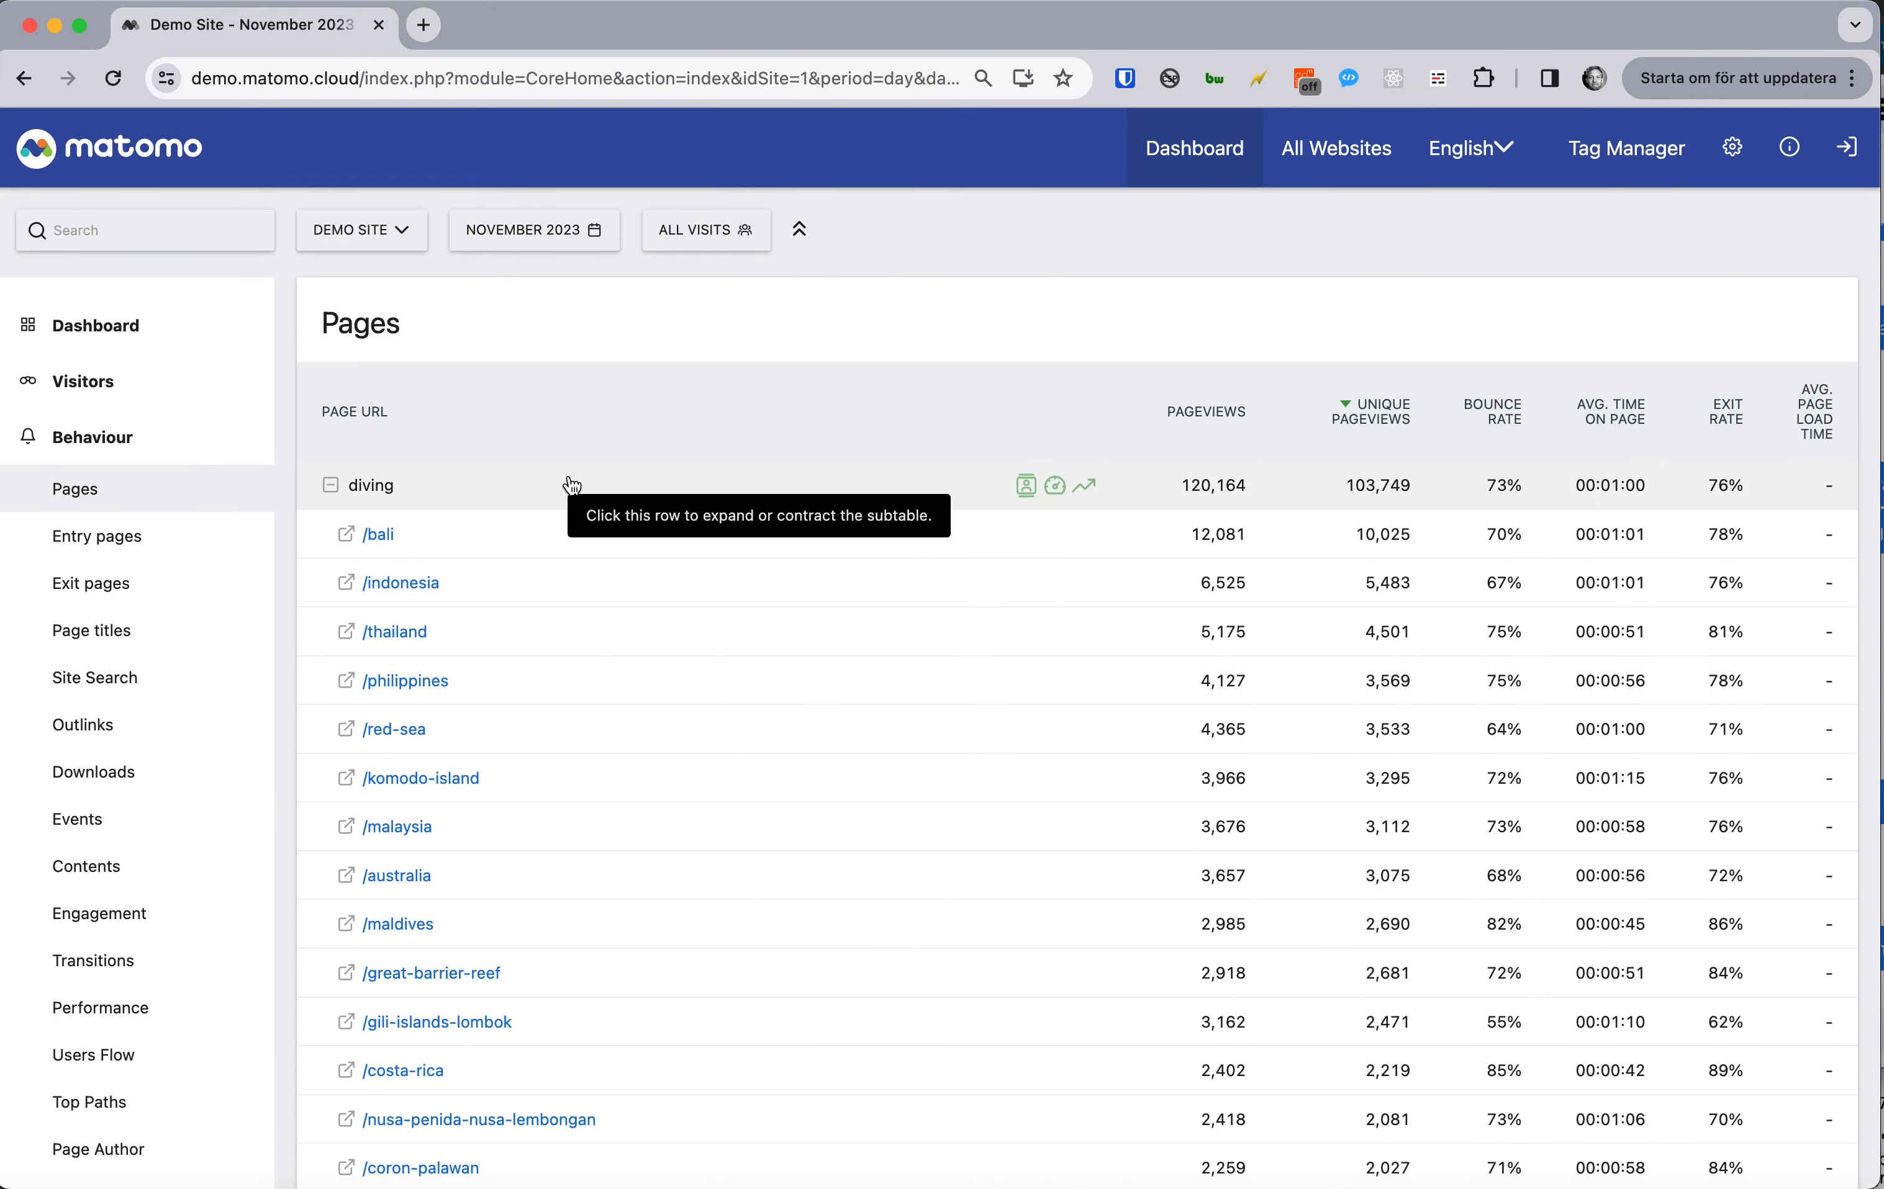
pyautogui.click(329, 490)
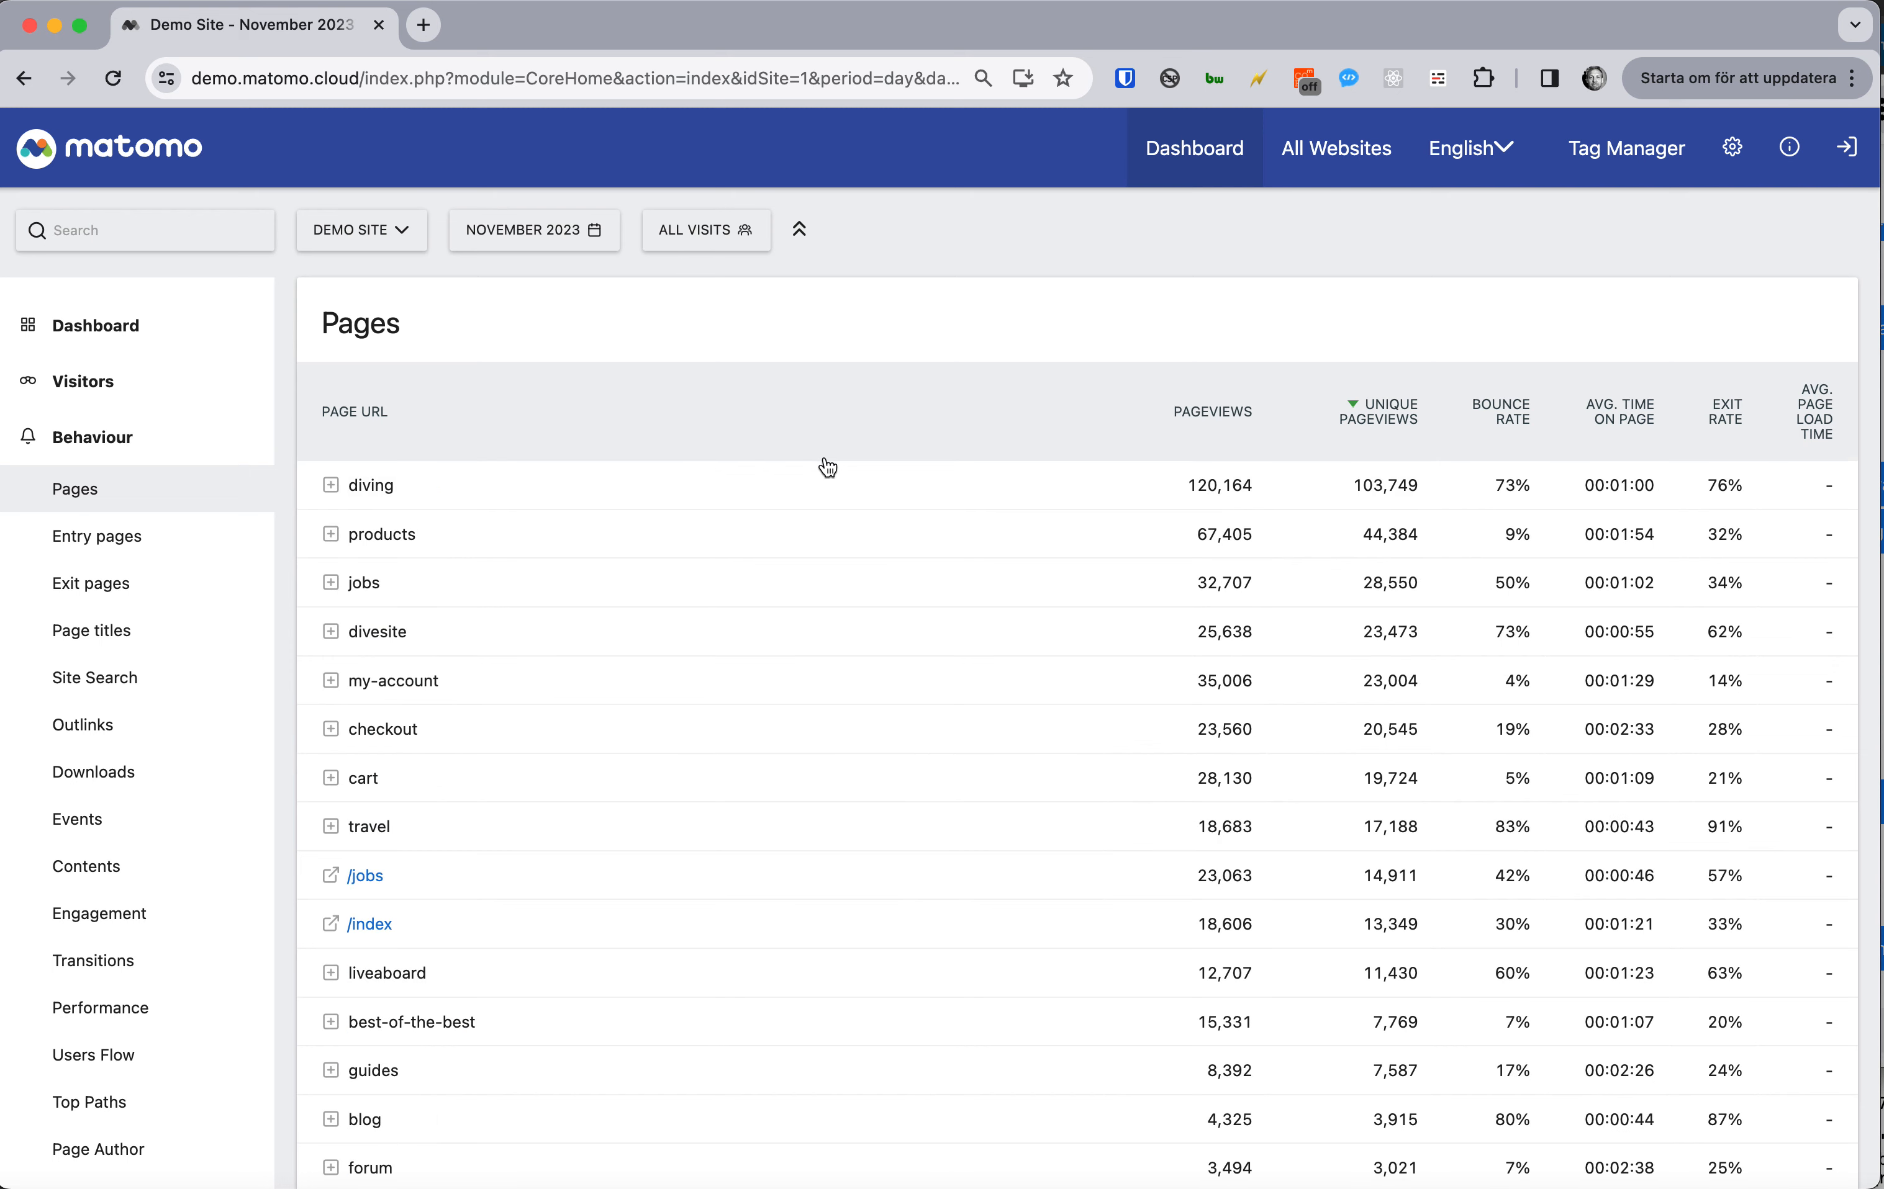
# Step: Switch the Pages report from hierarchical to flat so that full page URLs are listed
pyautogui.scroll(-2, 574, 693)
pyautogui.scroll(2, 572, 712)
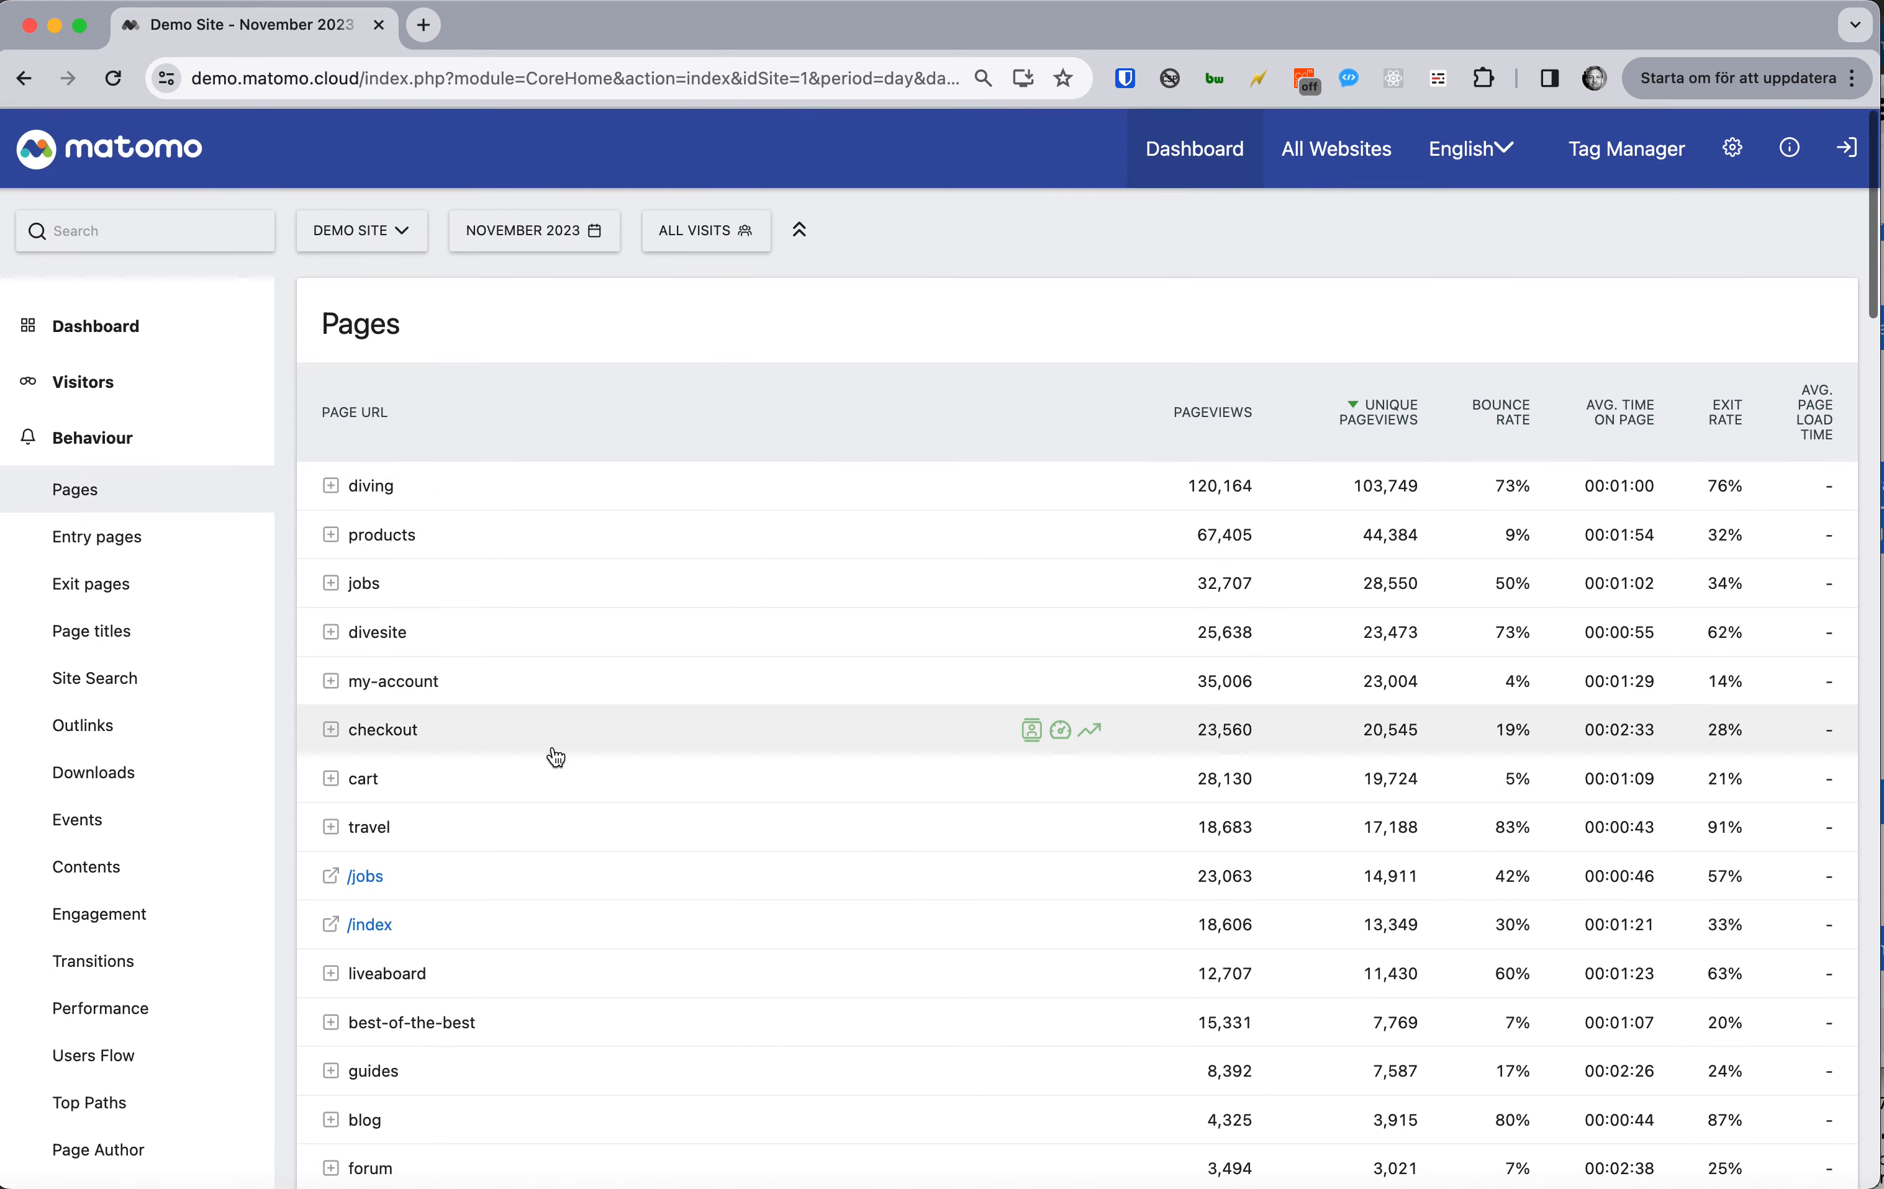
pyautogui.scroll(-20, 556, 771)
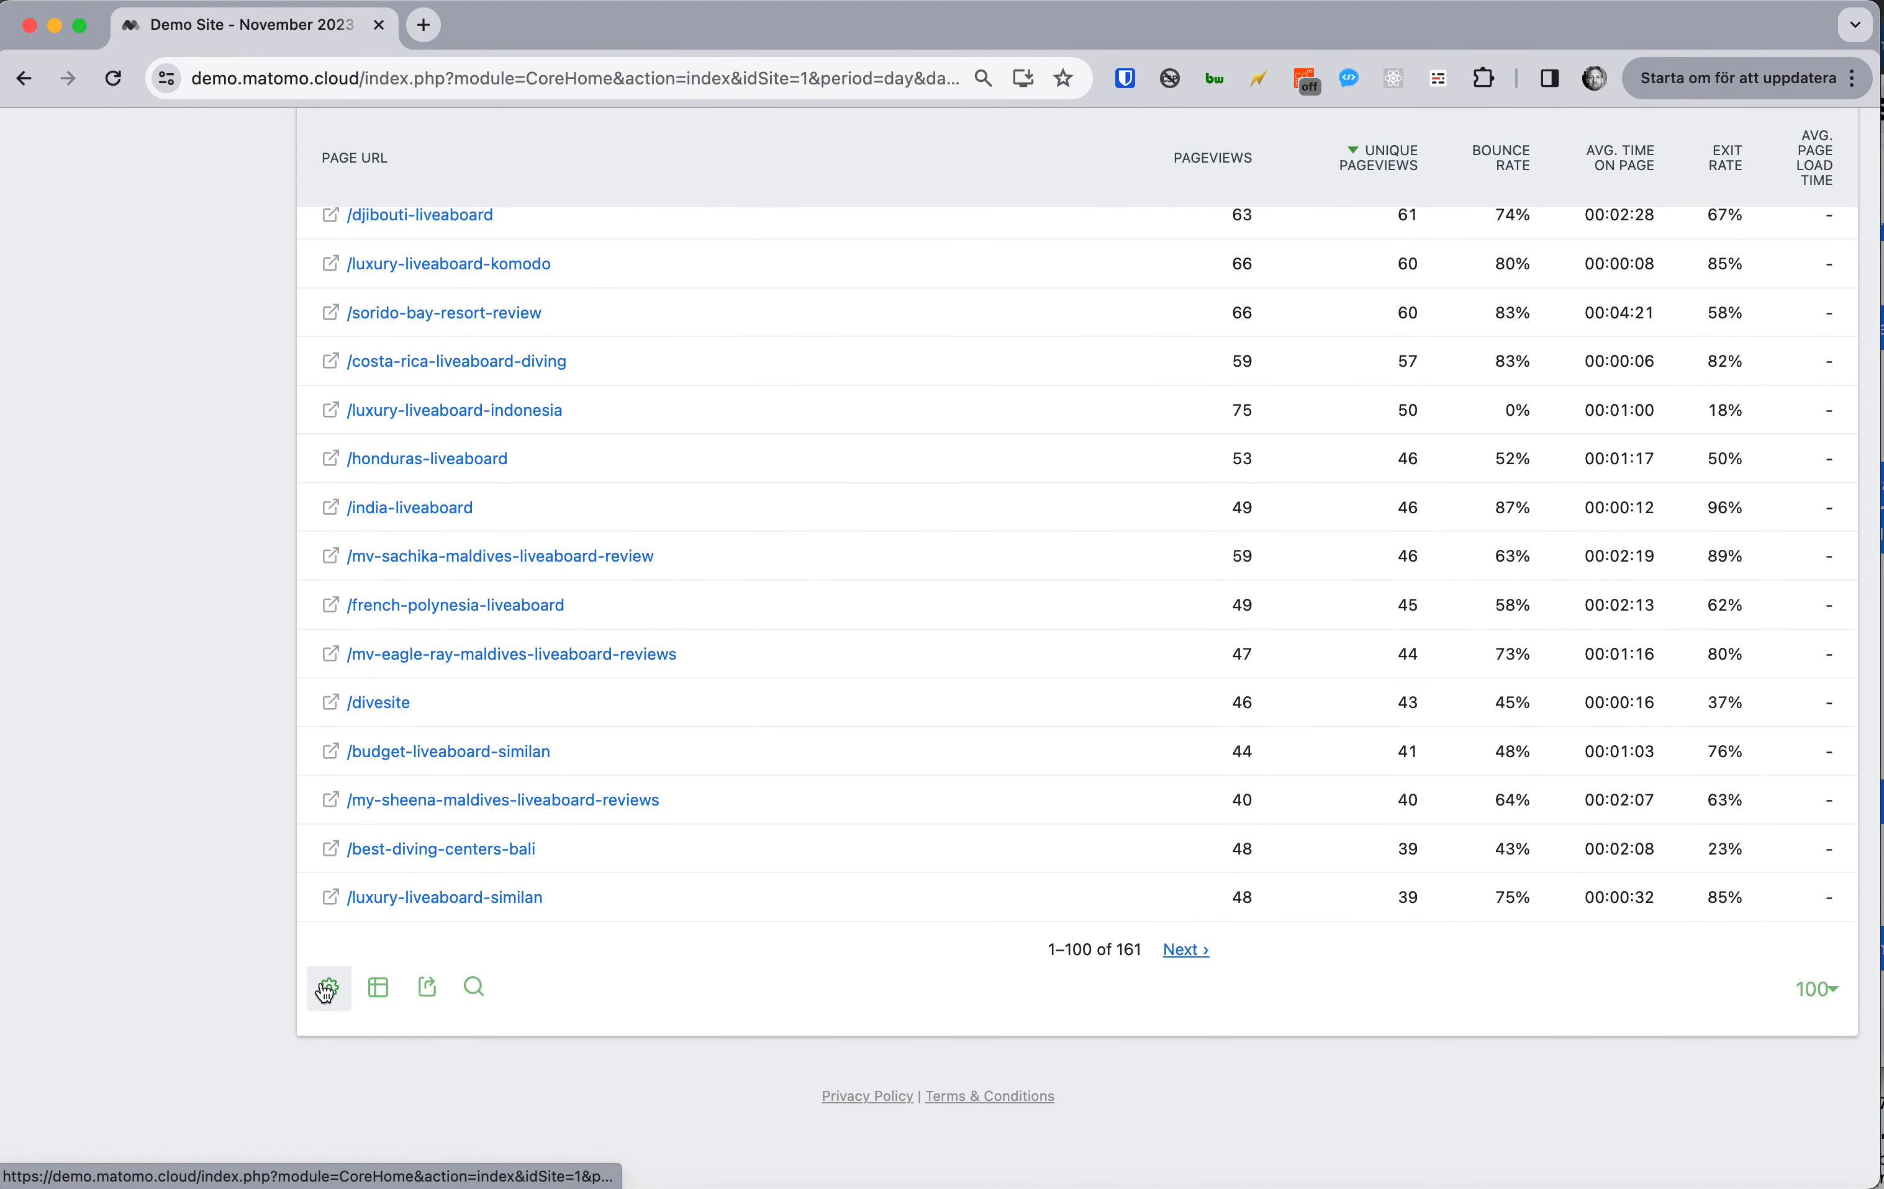
pyautogui.click(326, 986)
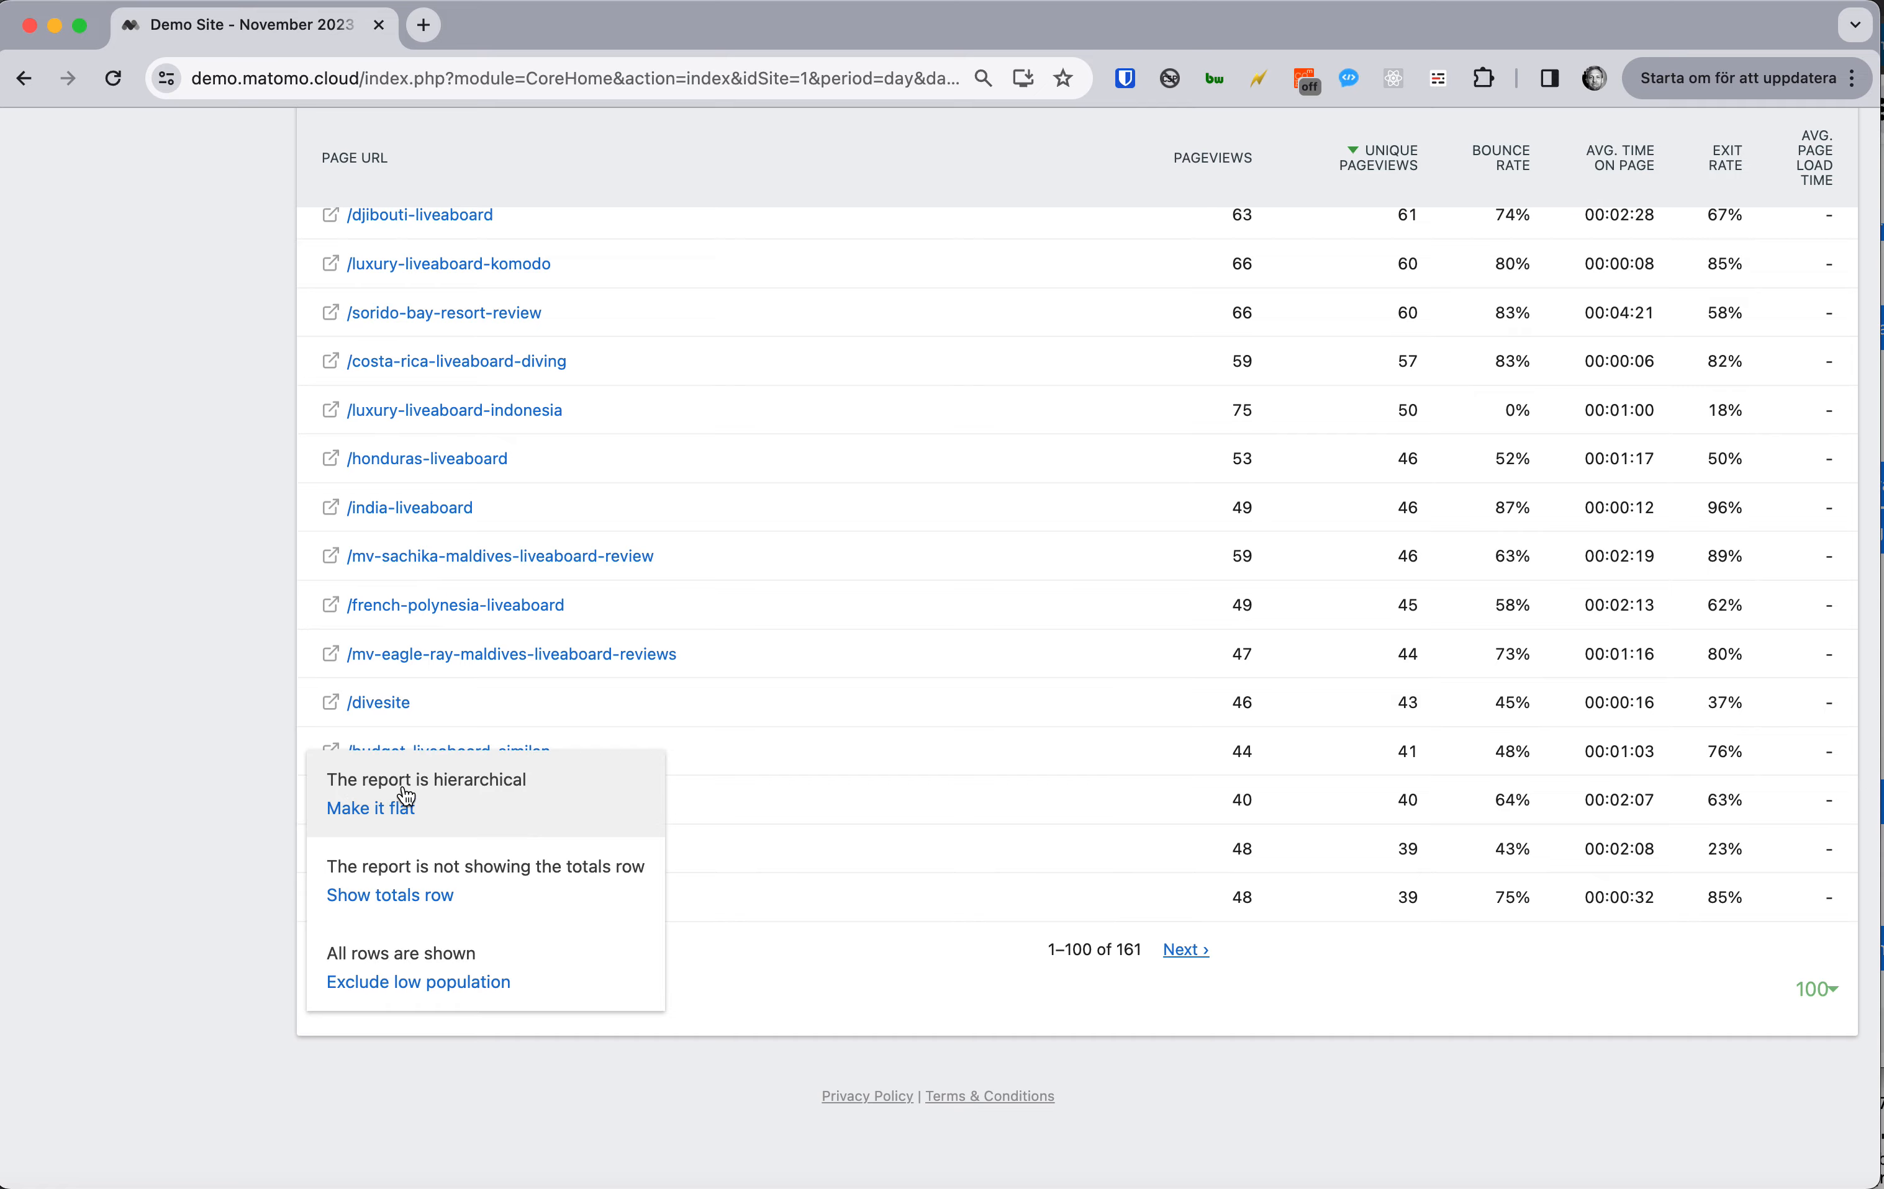
pyautogui.click(405, 812)
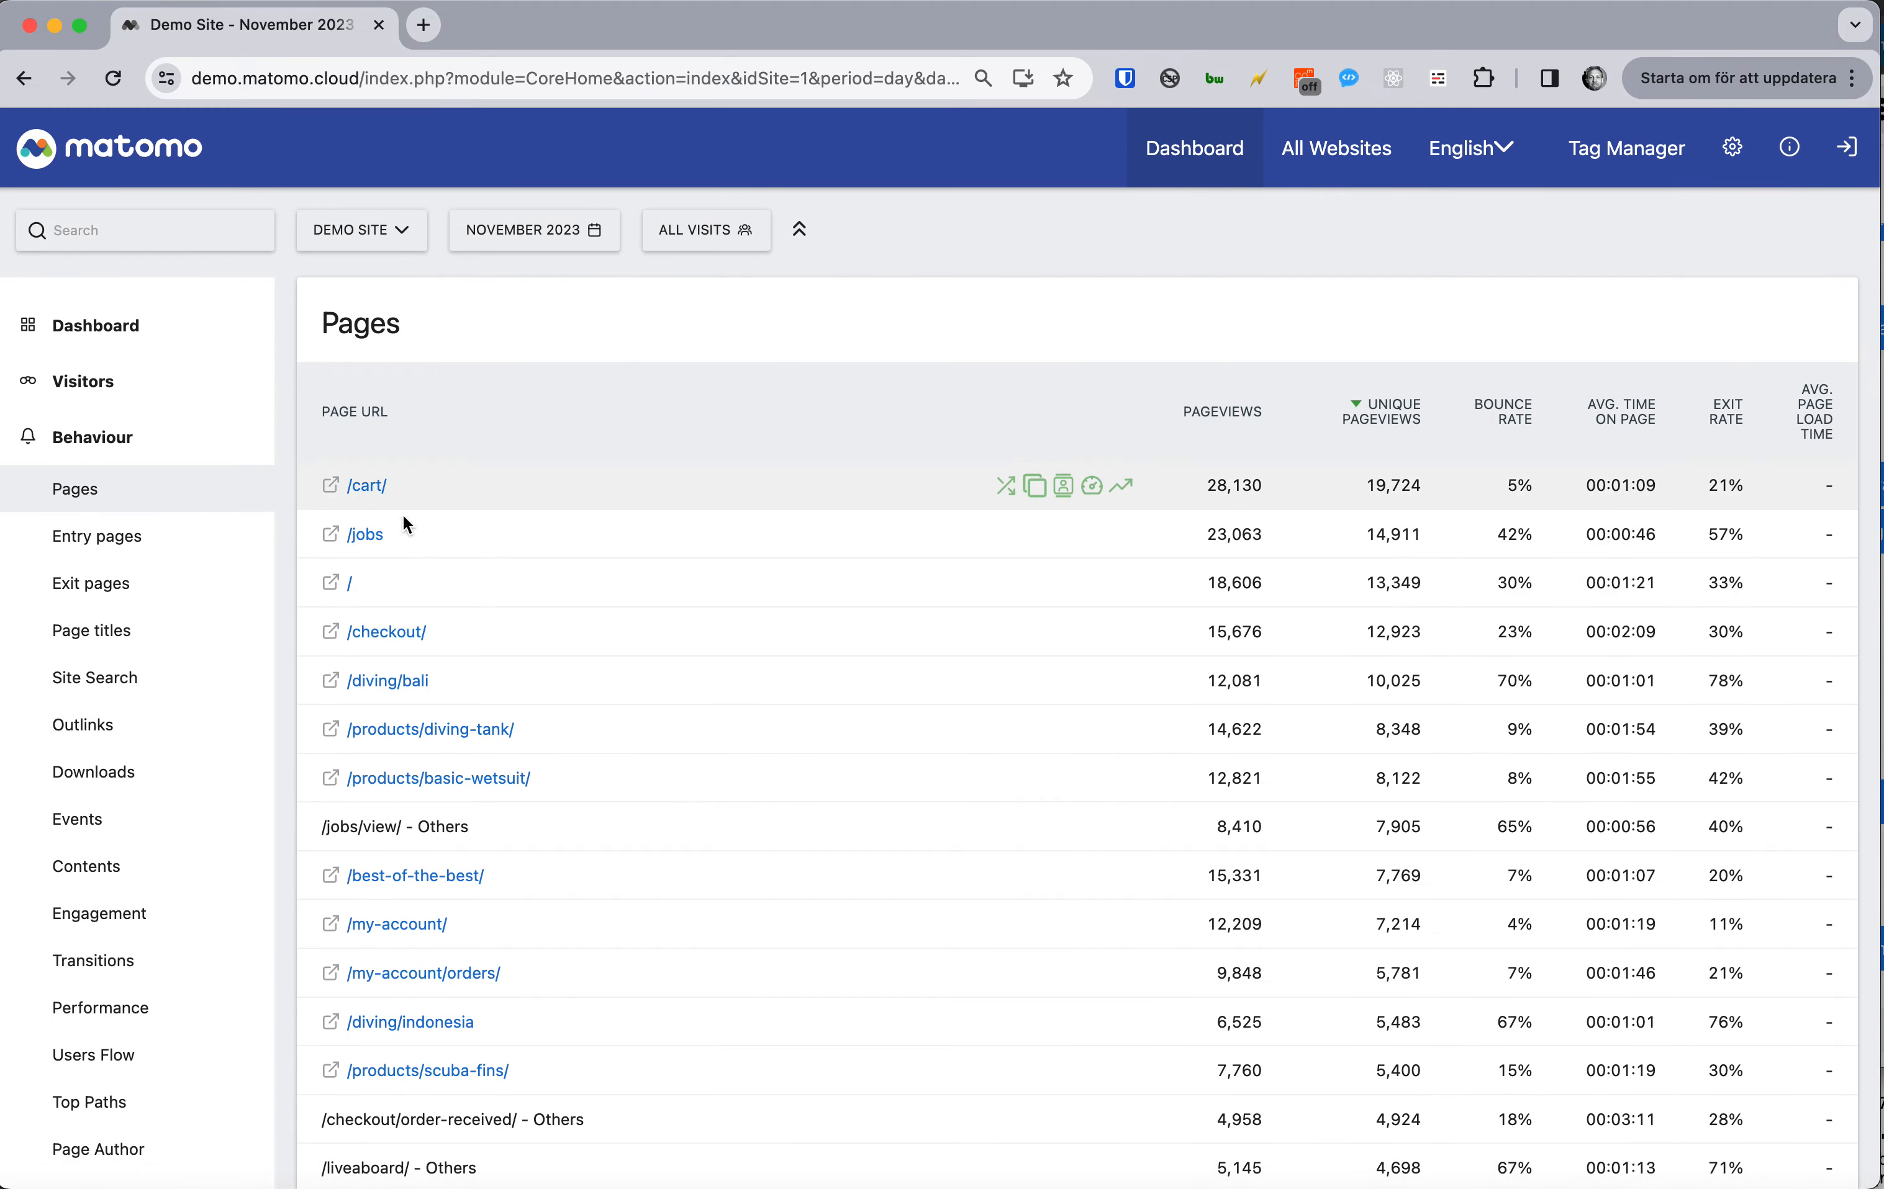
# Step: Sort the flat page list by pageviews, by average time on page, and back by unique pageviews
pyautogui.scroll(-10, 418, 650)
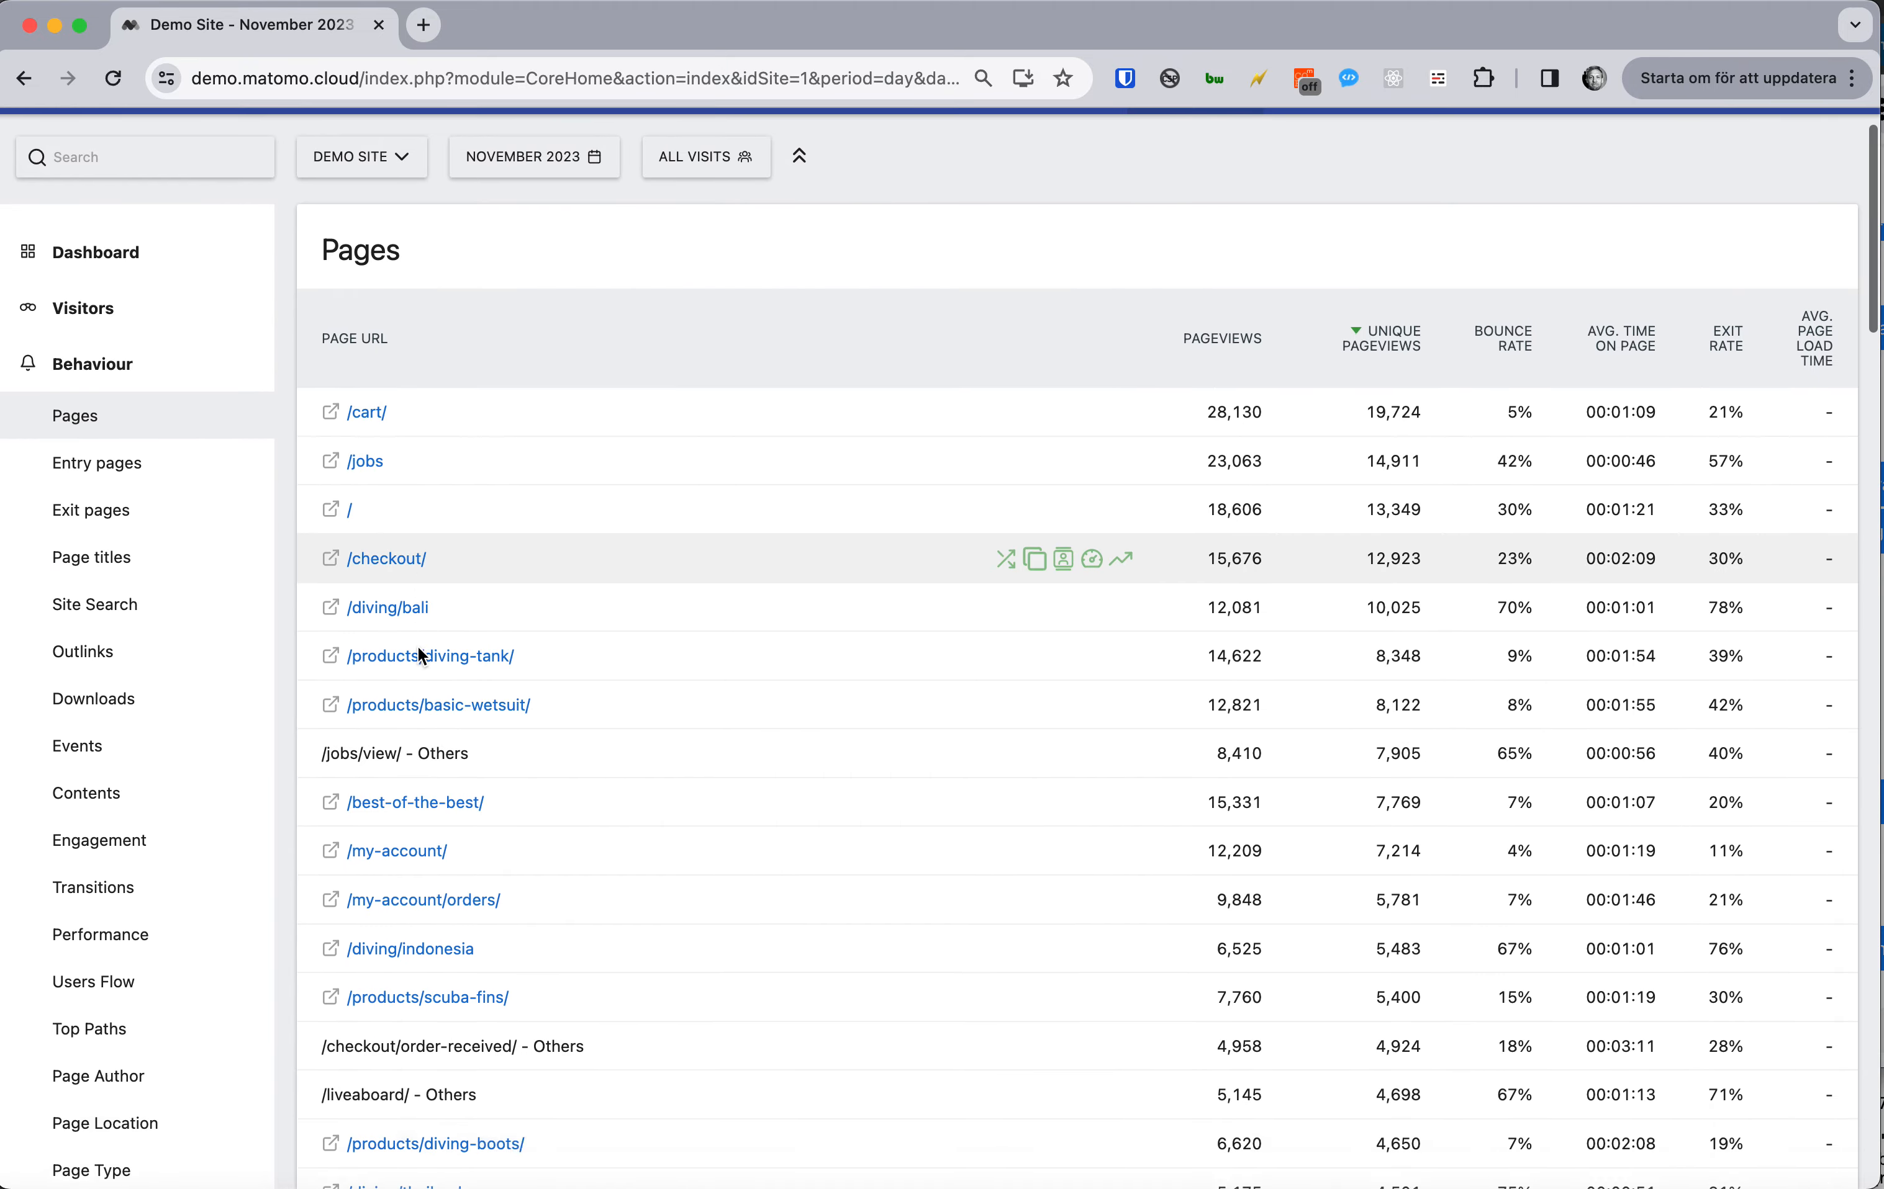
pyautogui.scroll(10, 419, 650)
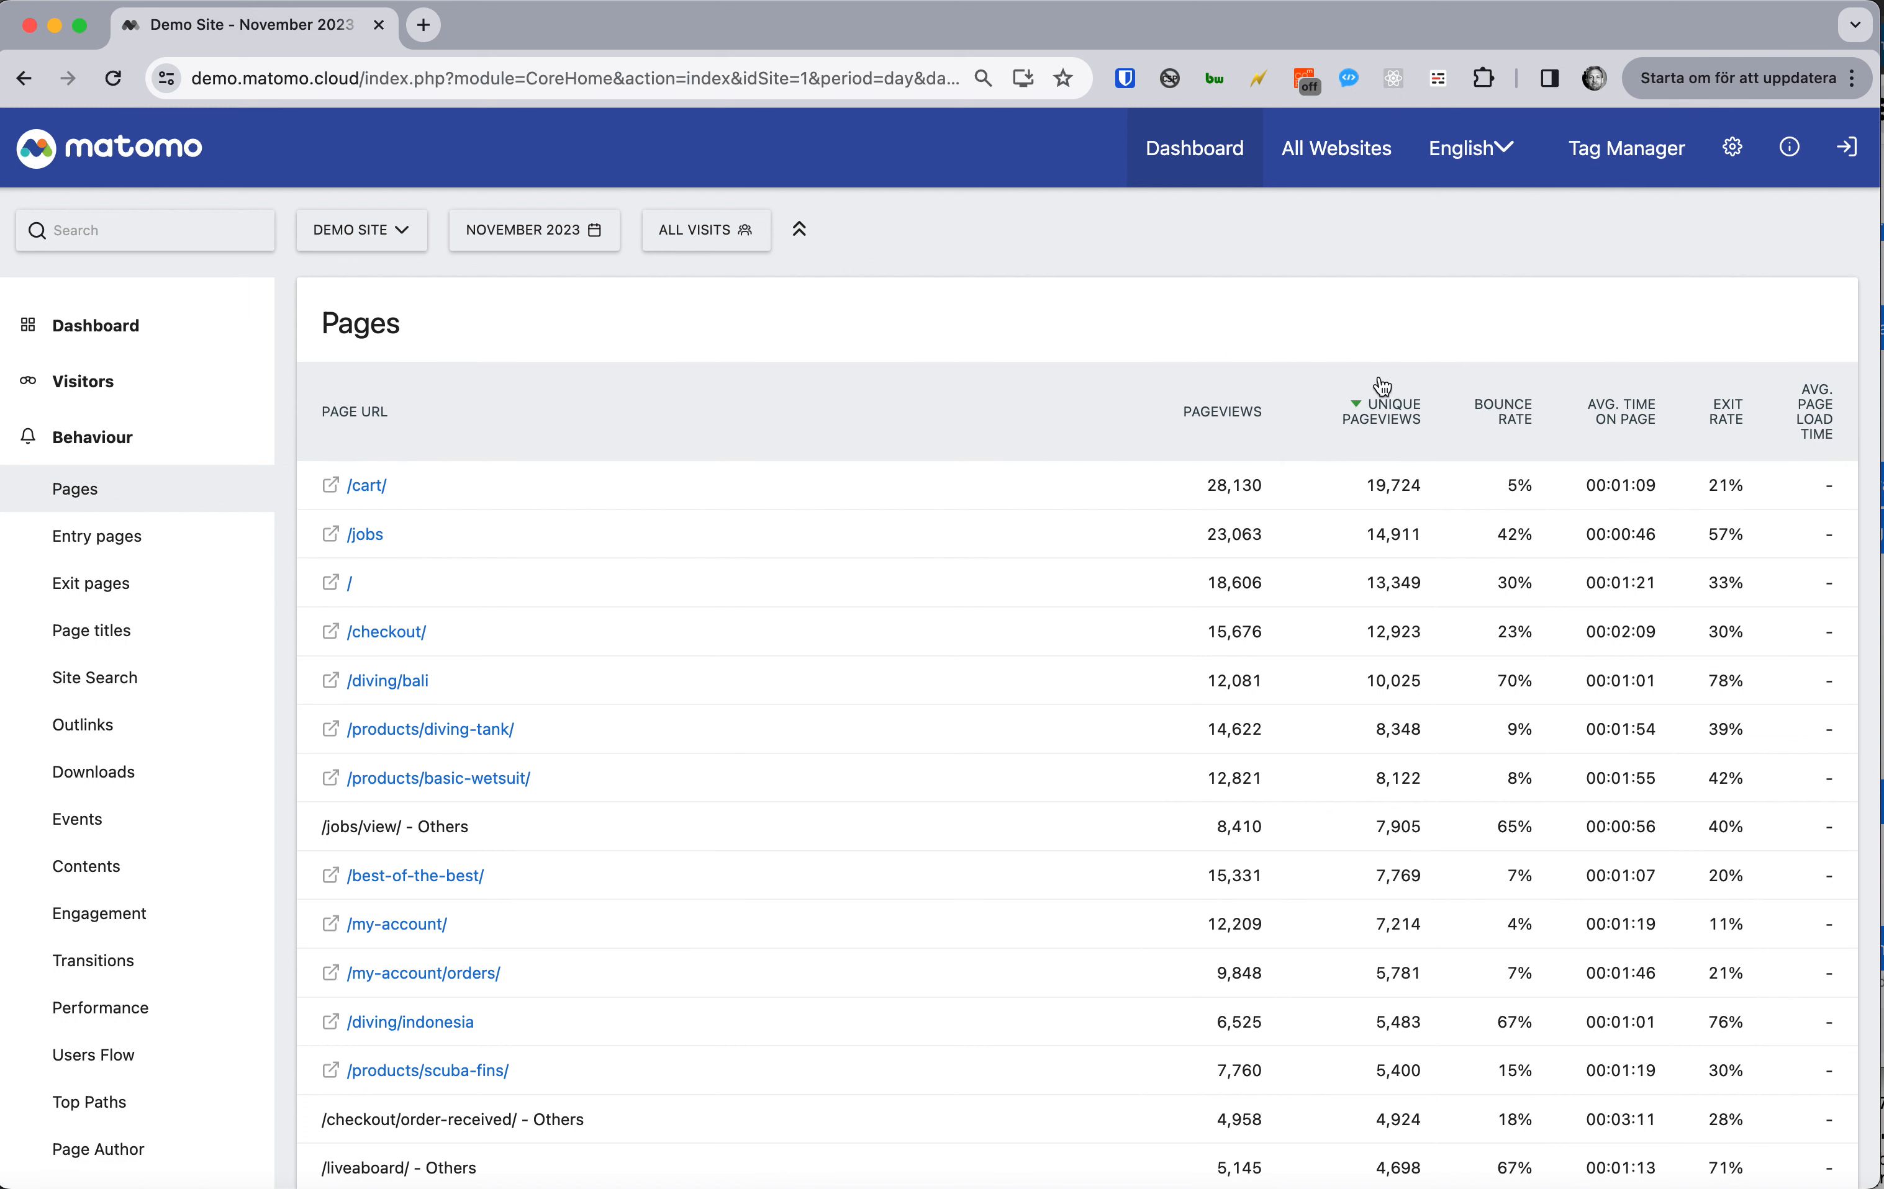
pyautogui.moveTo(1420, 421)
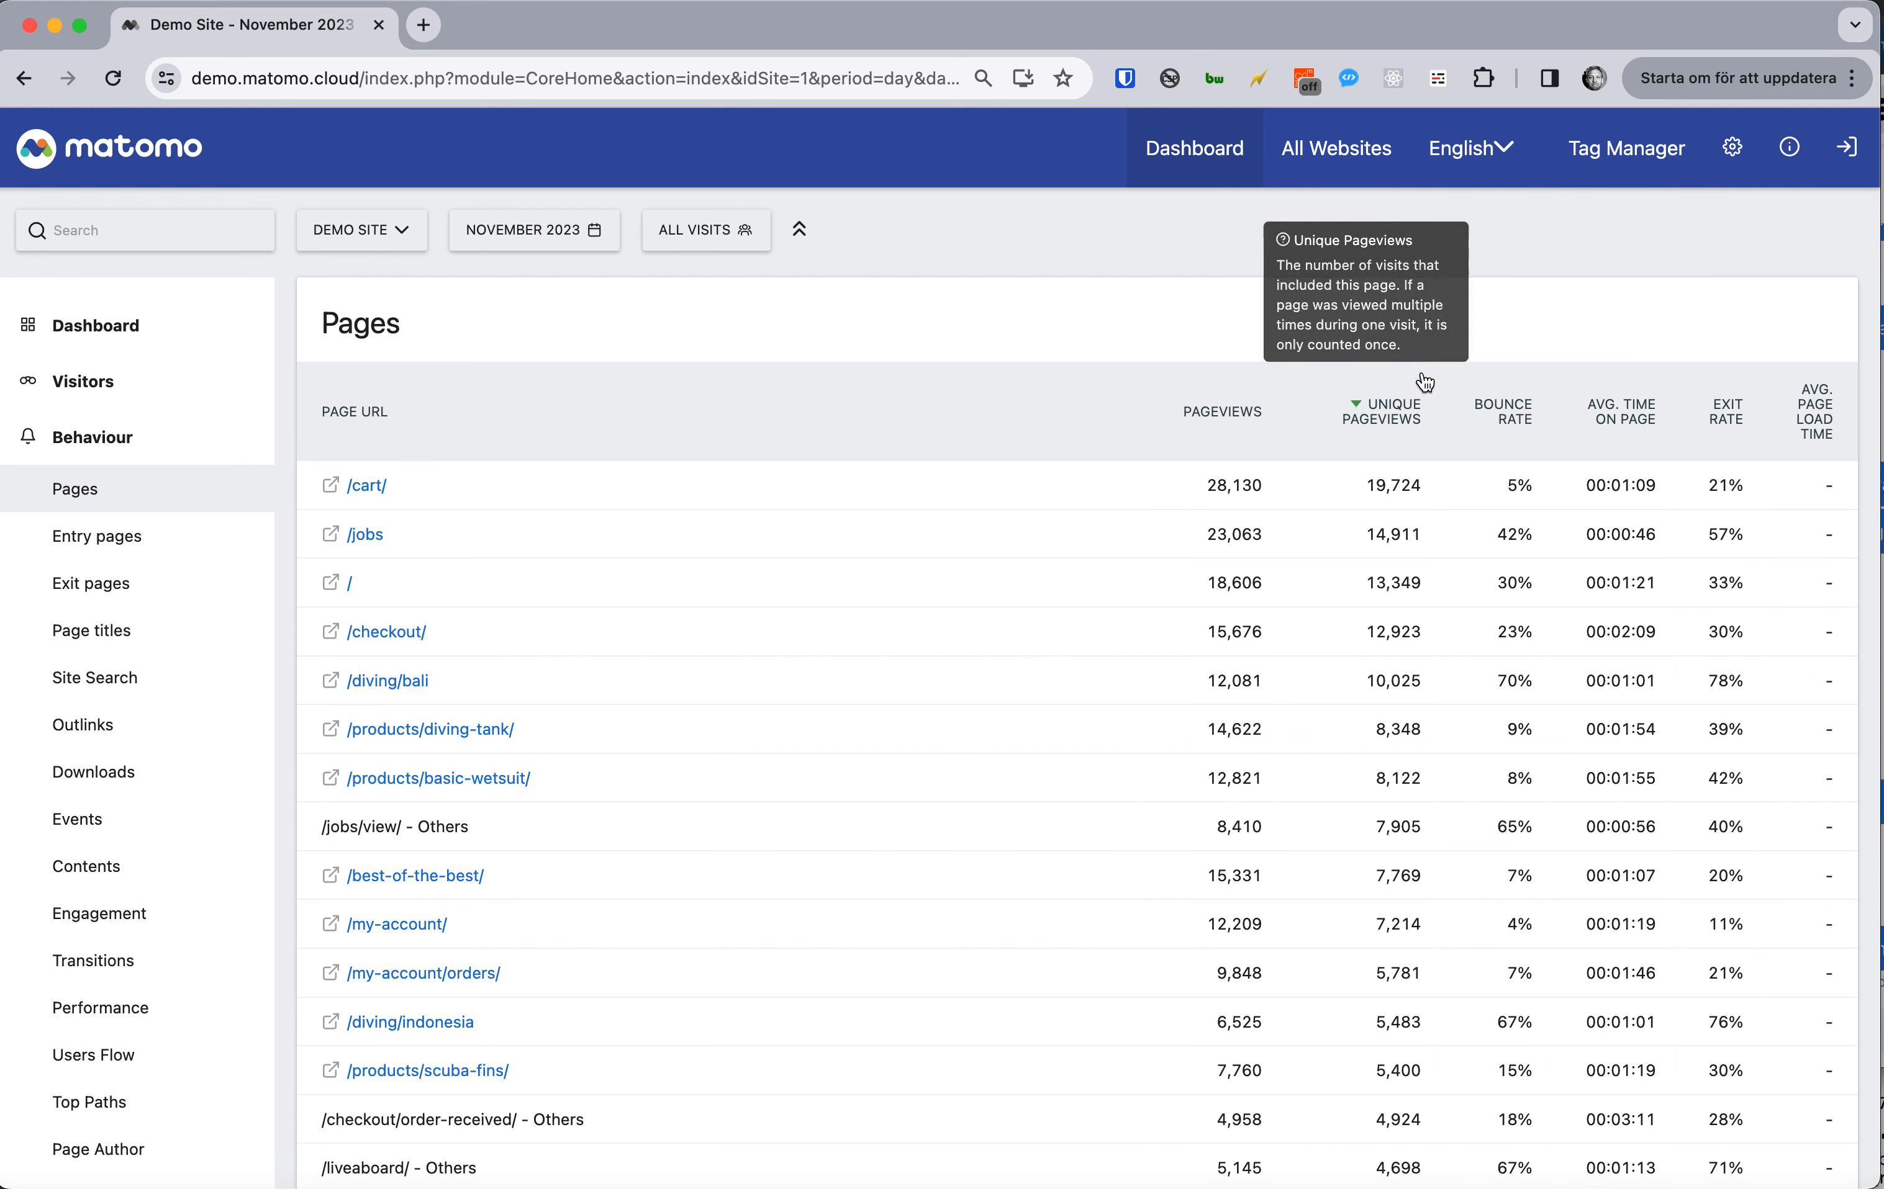
pyautogui.click(1236, 413)
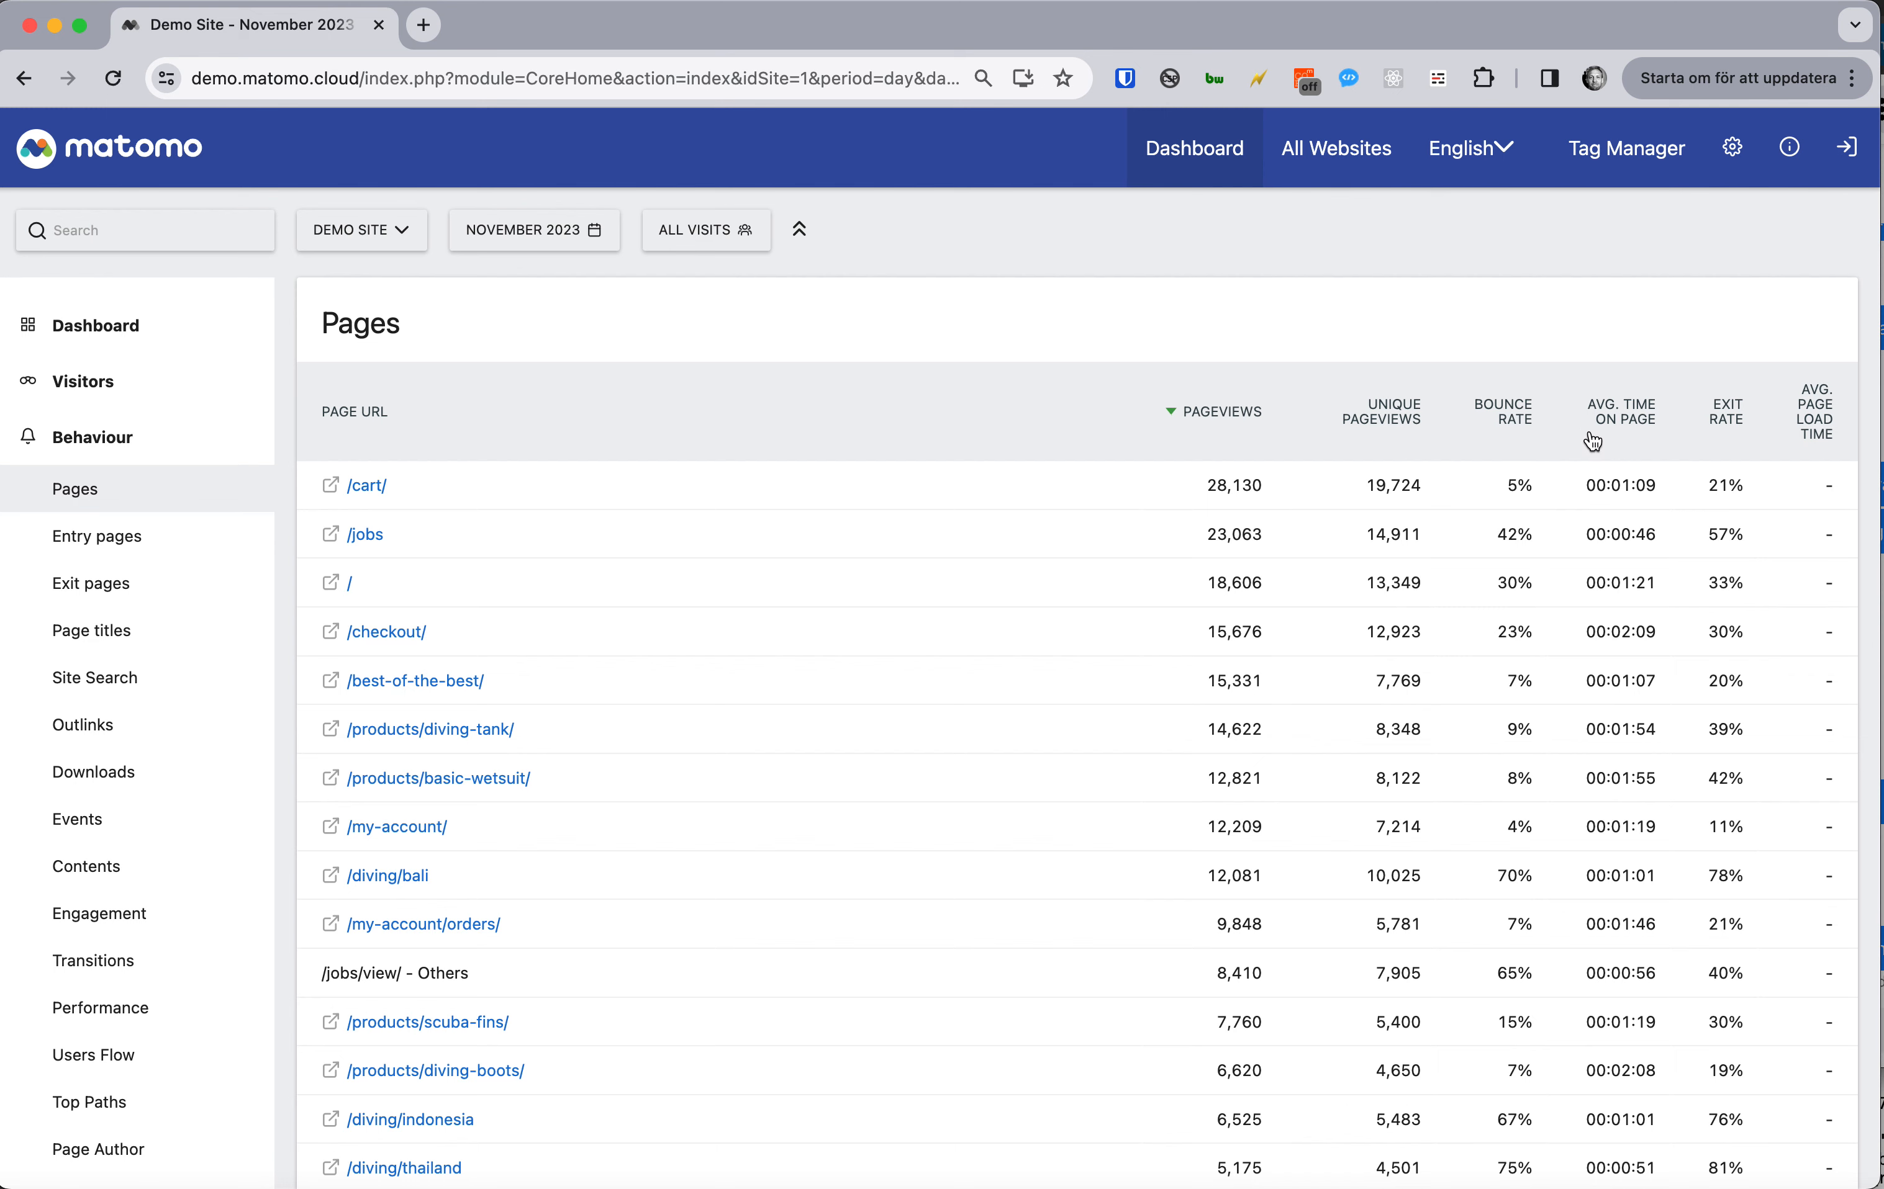
pyautogui.click(1612, 435)
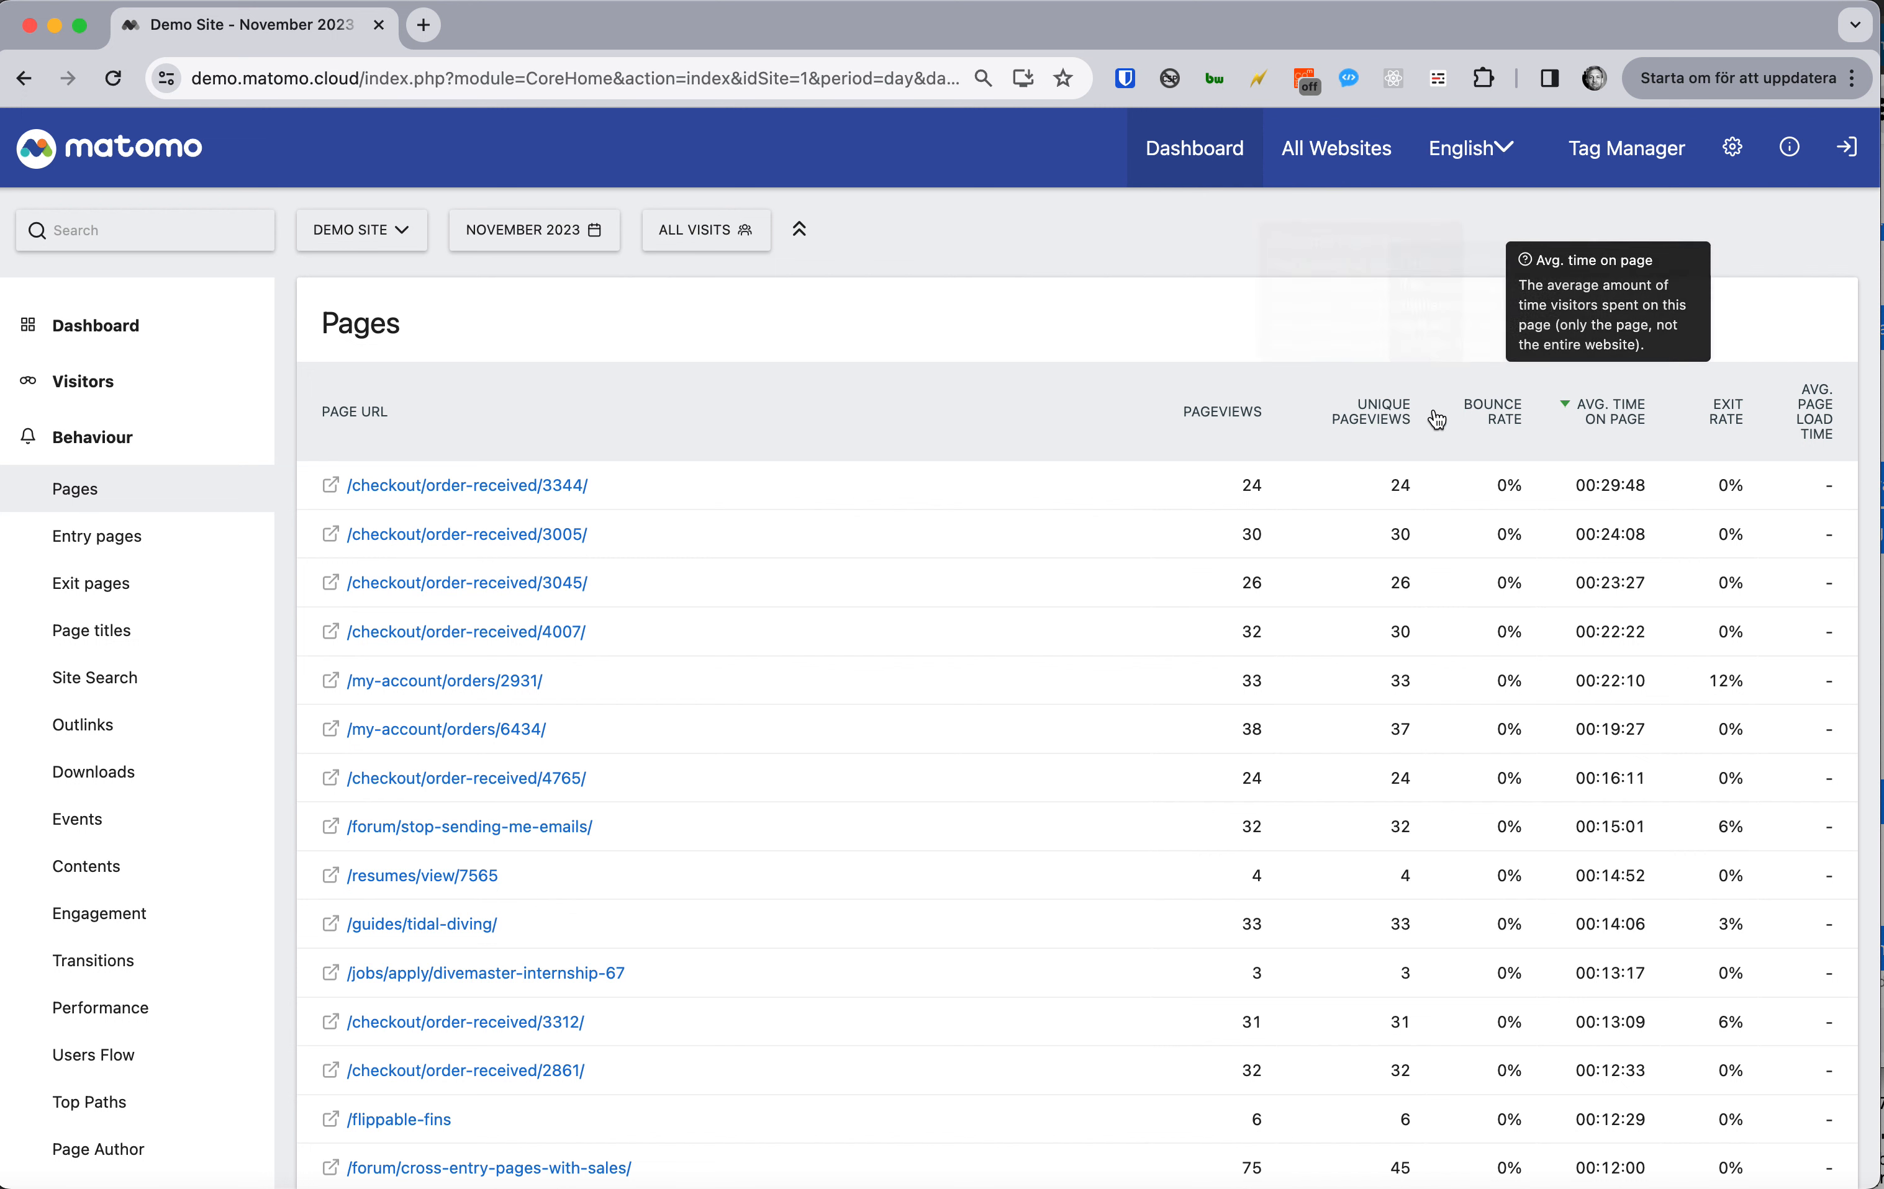
pyautogui.click(1389, 424)
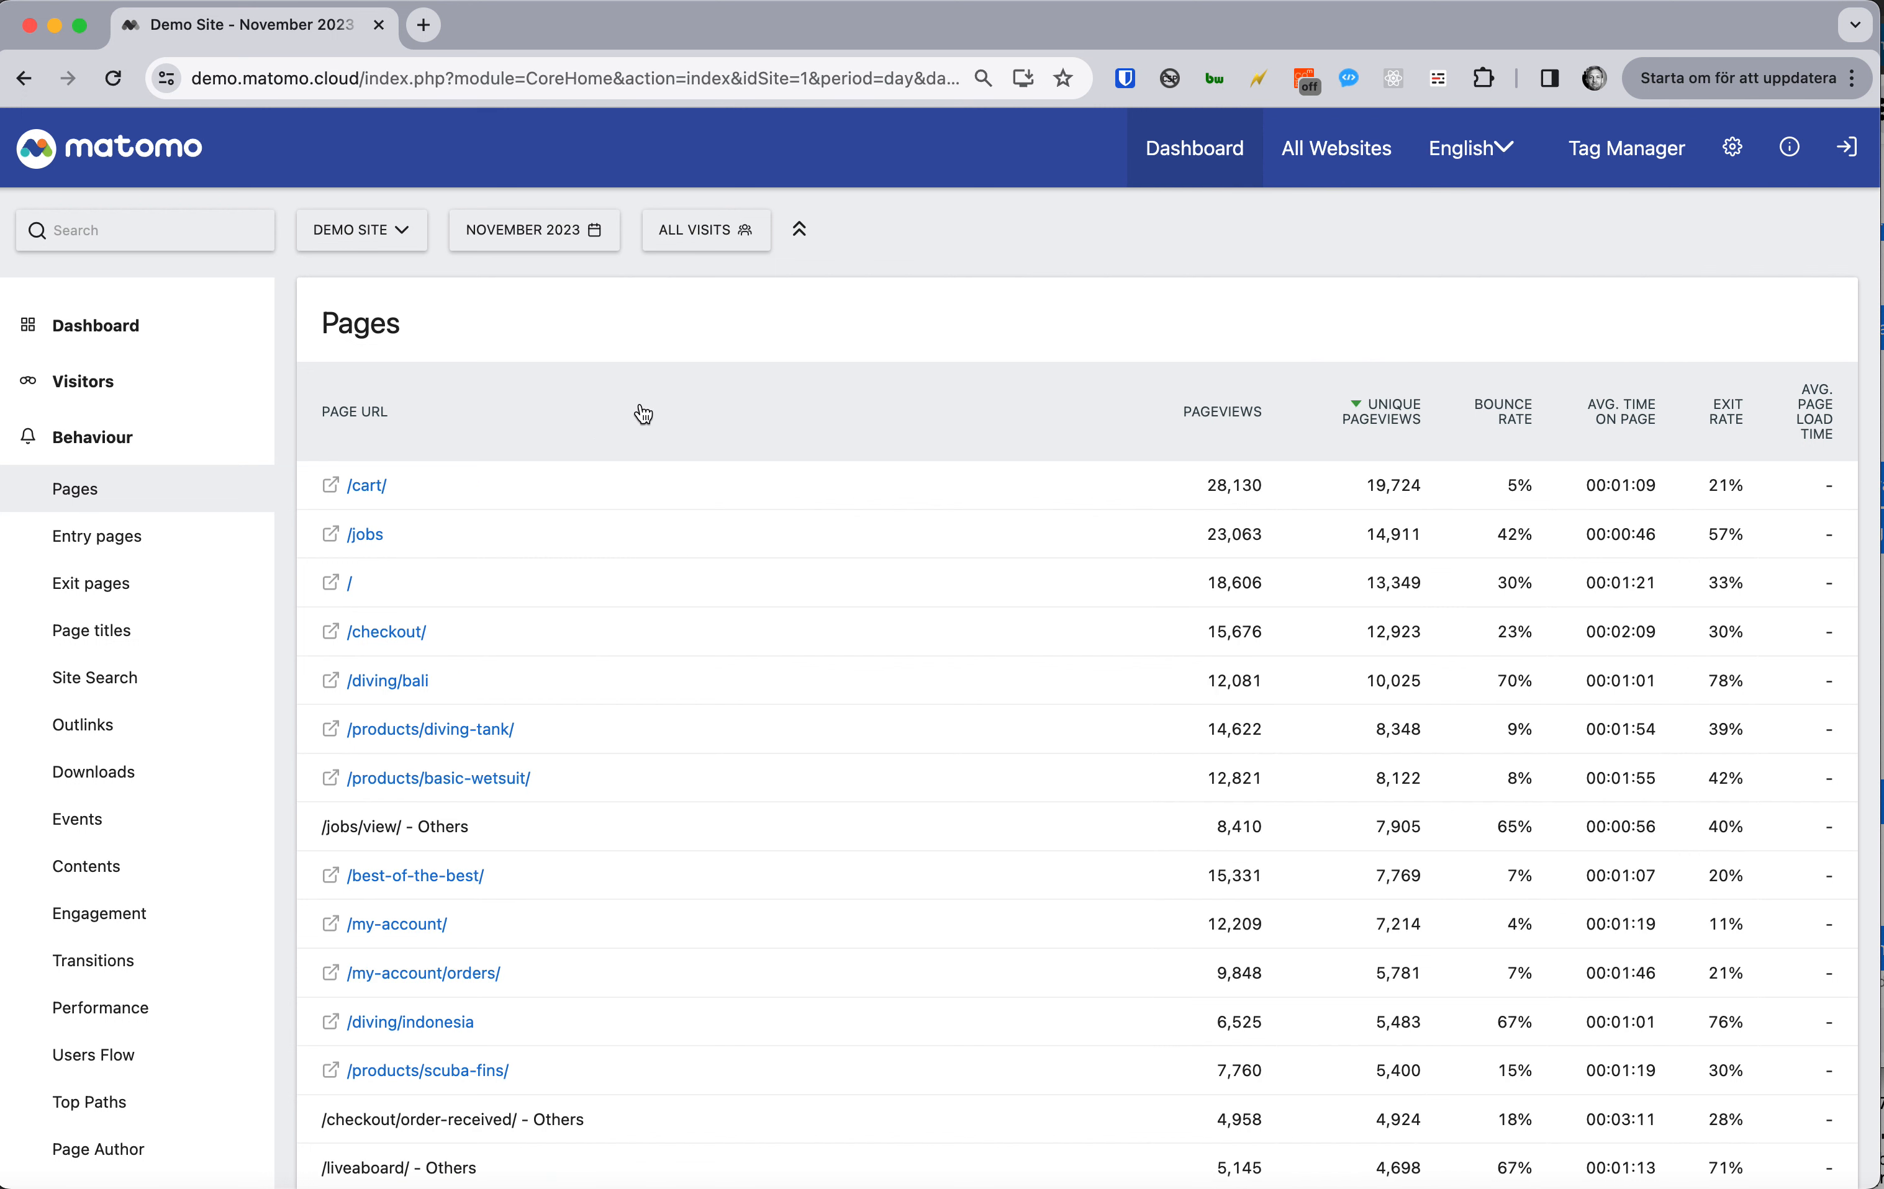
# Step: Examine the transitions of the /cart/ page, including its outgoing internal searches and outlinks, and close the report
pyautogui.moveTo(969, 484)
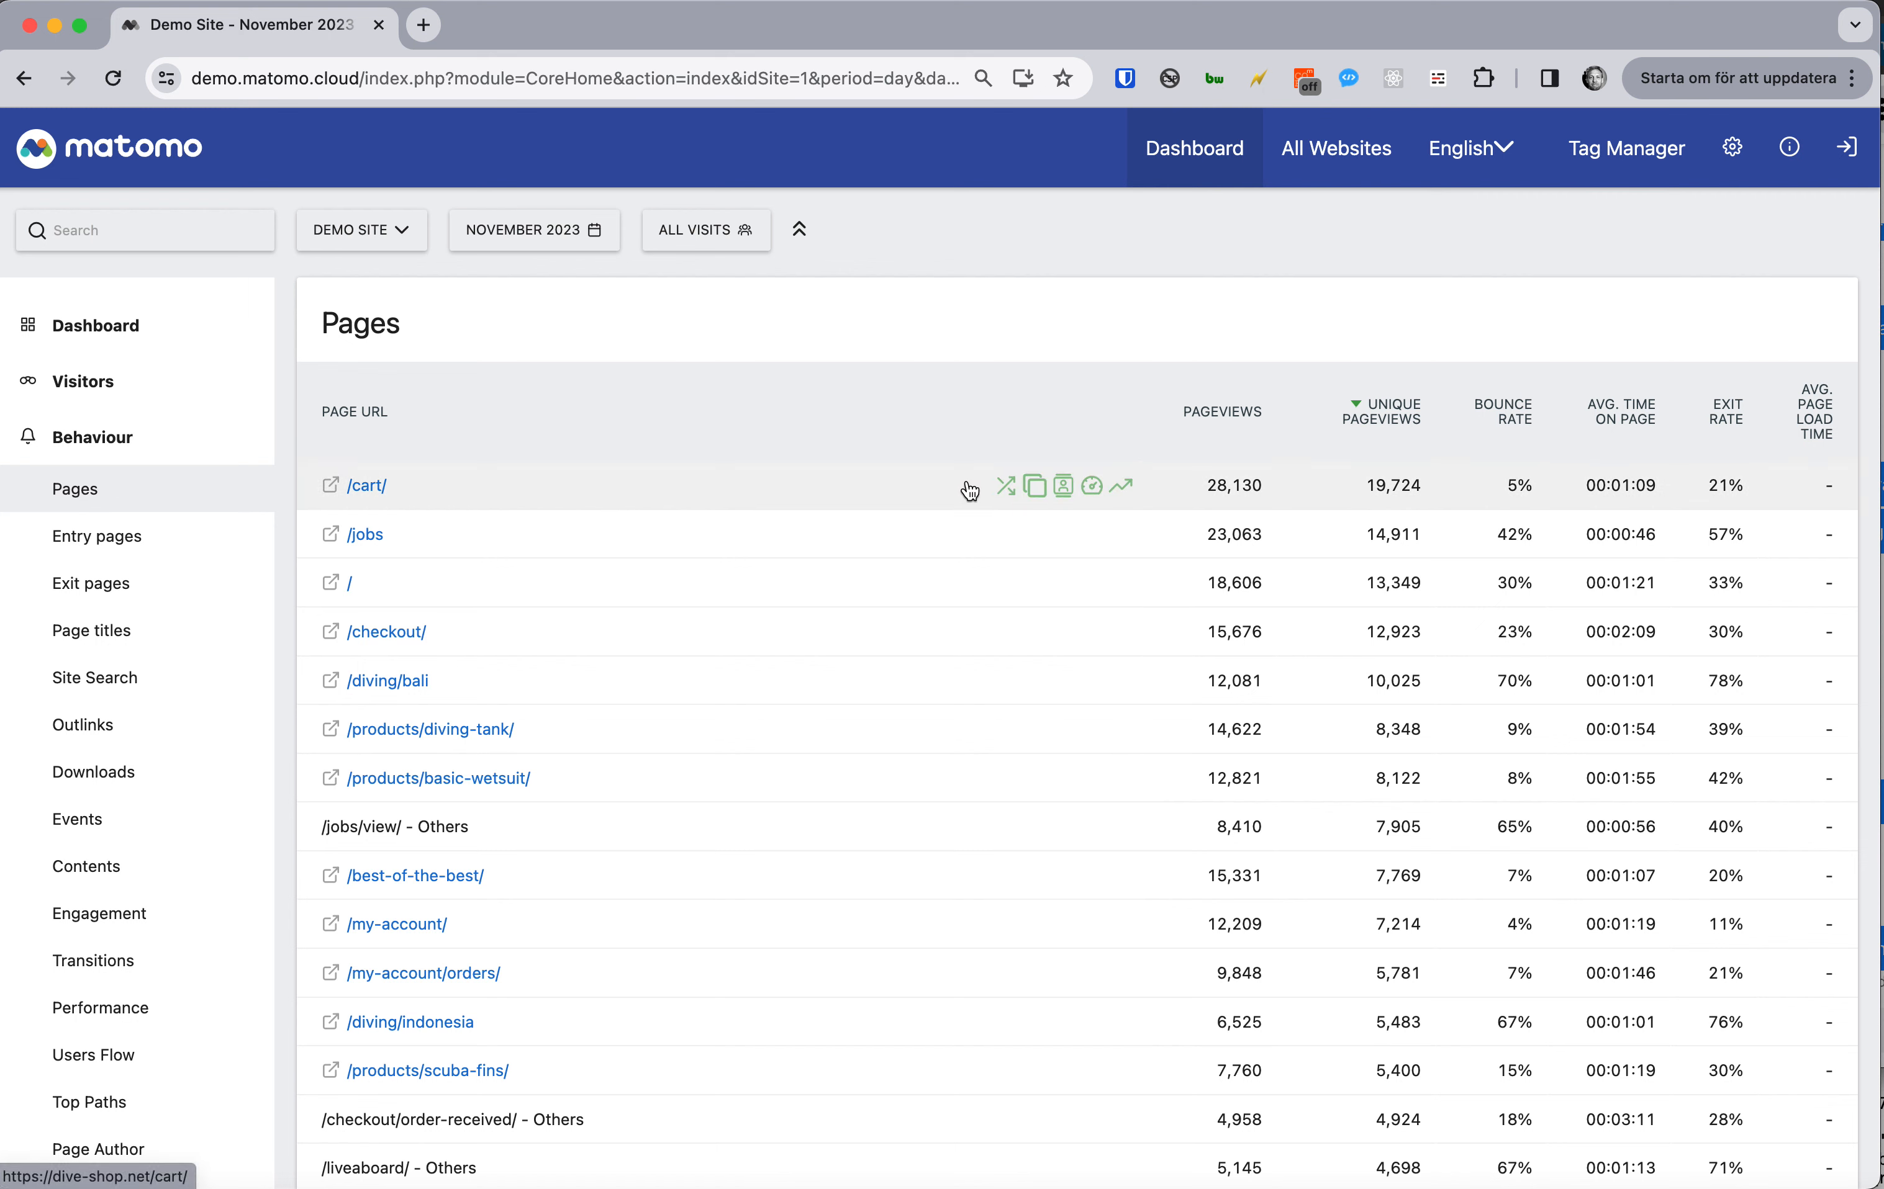
pyautogui.moveTo(972, 535)
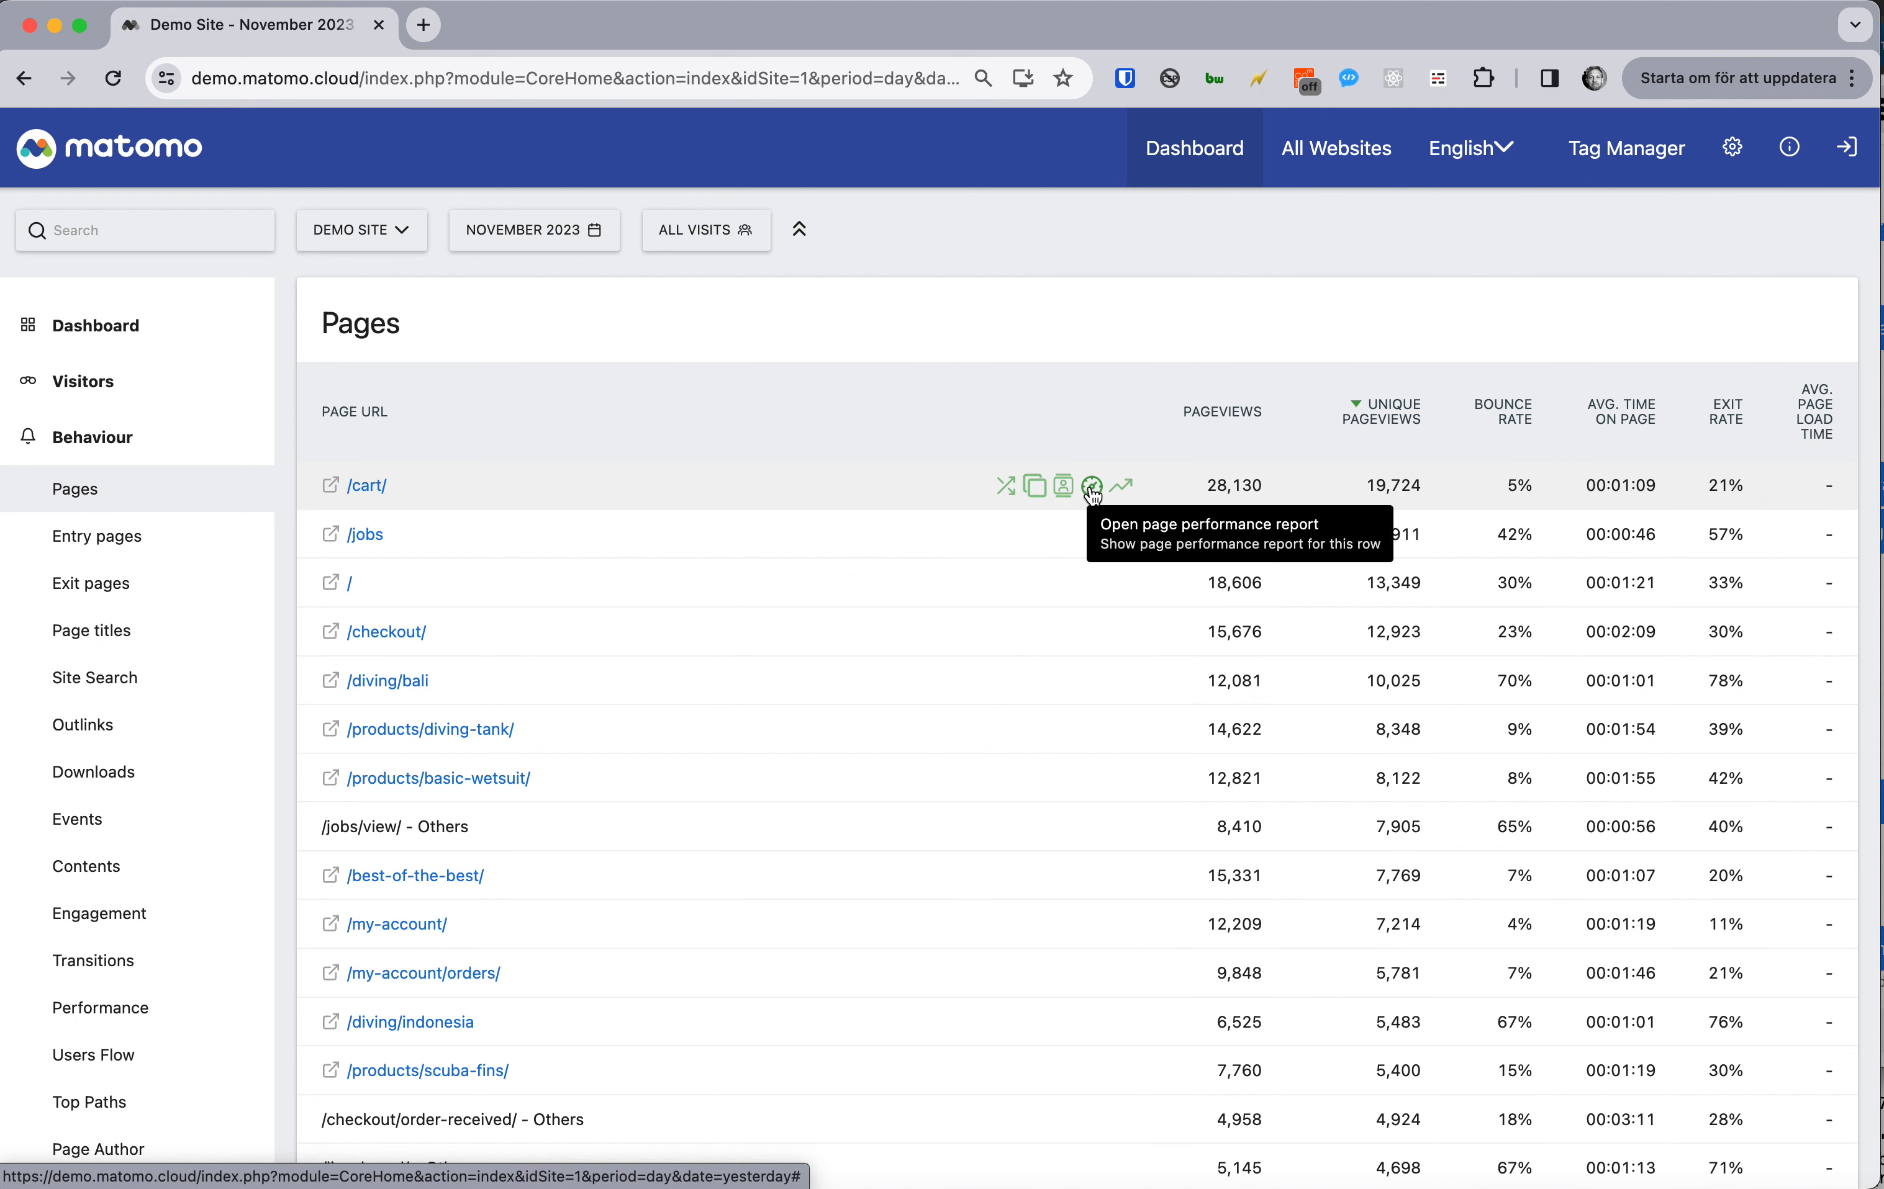
pyautogui.click(1006, 485)
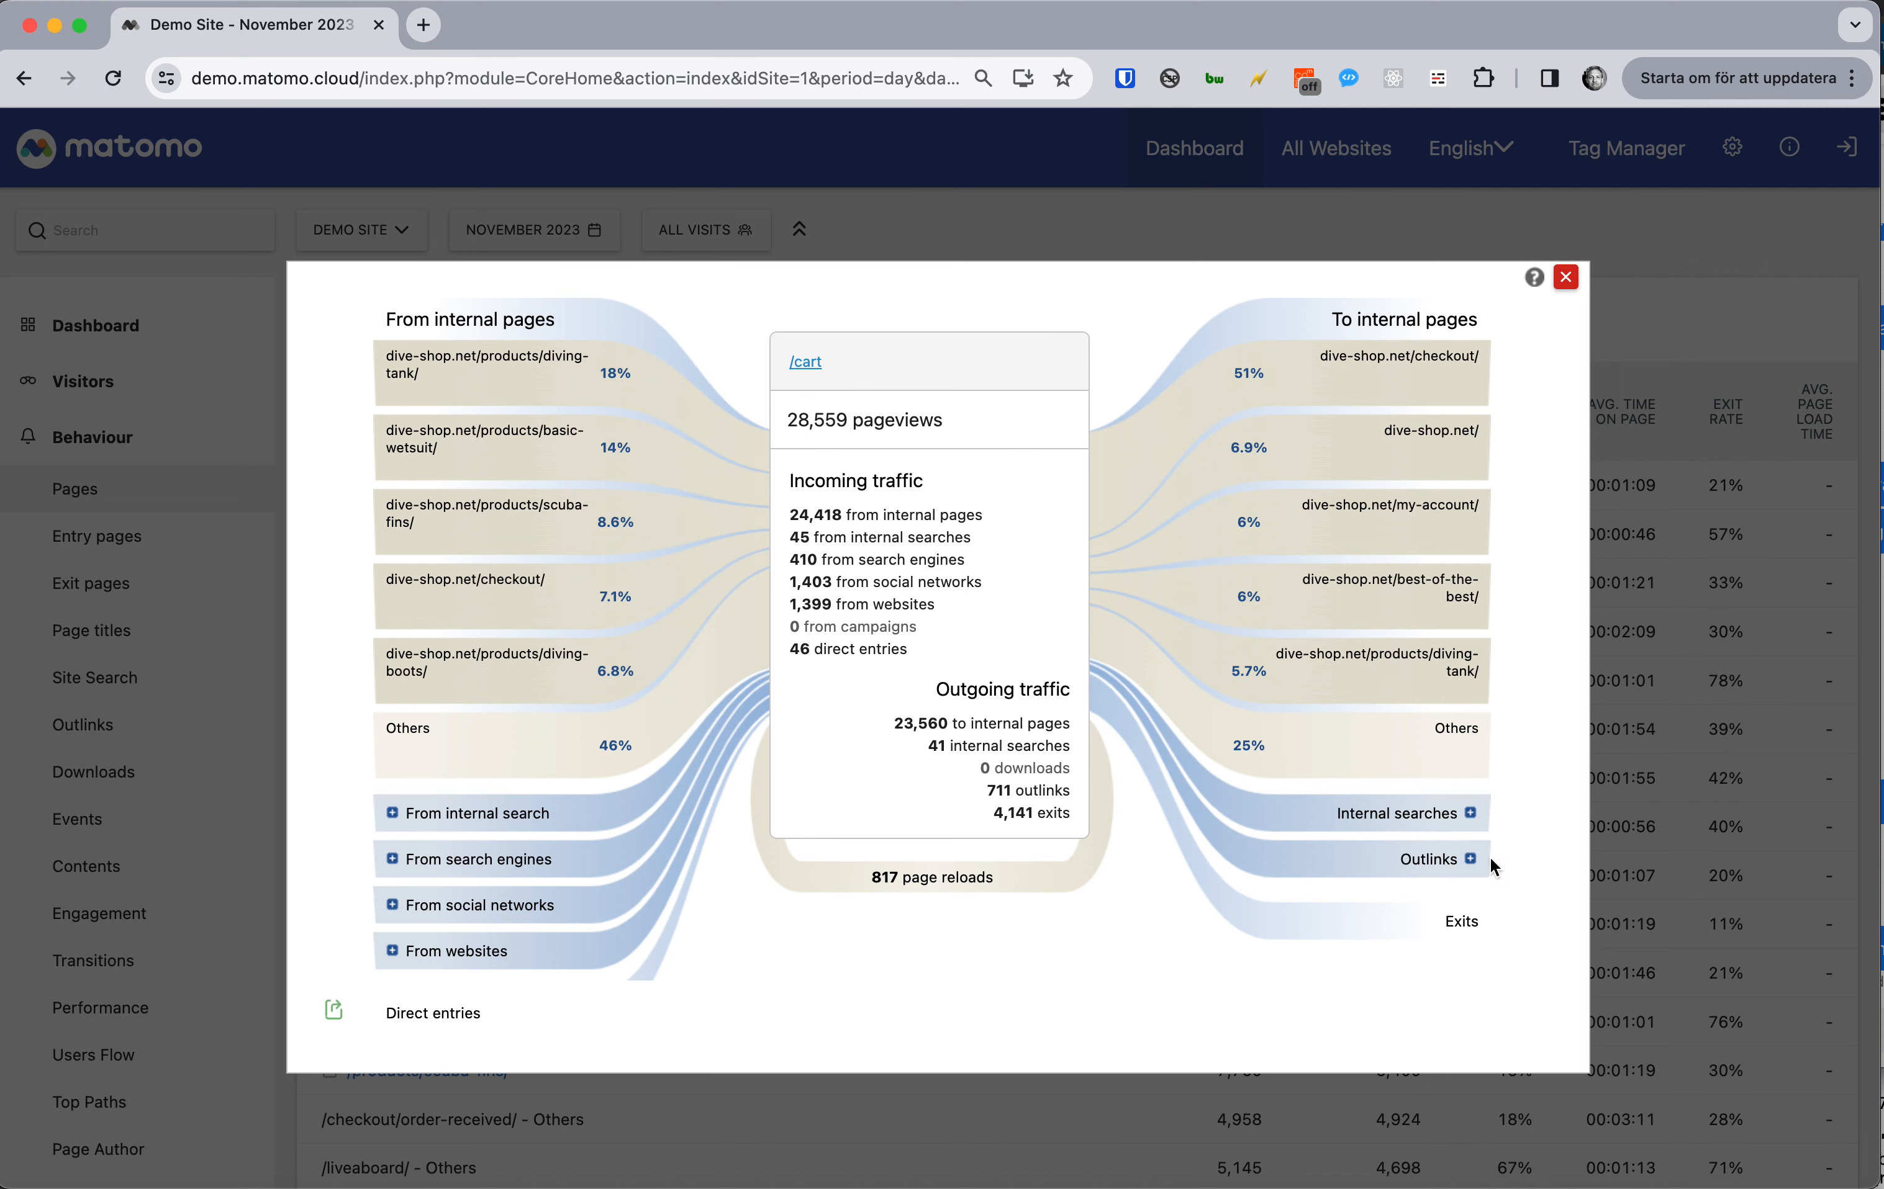
pyautogui.click(1437, 819)
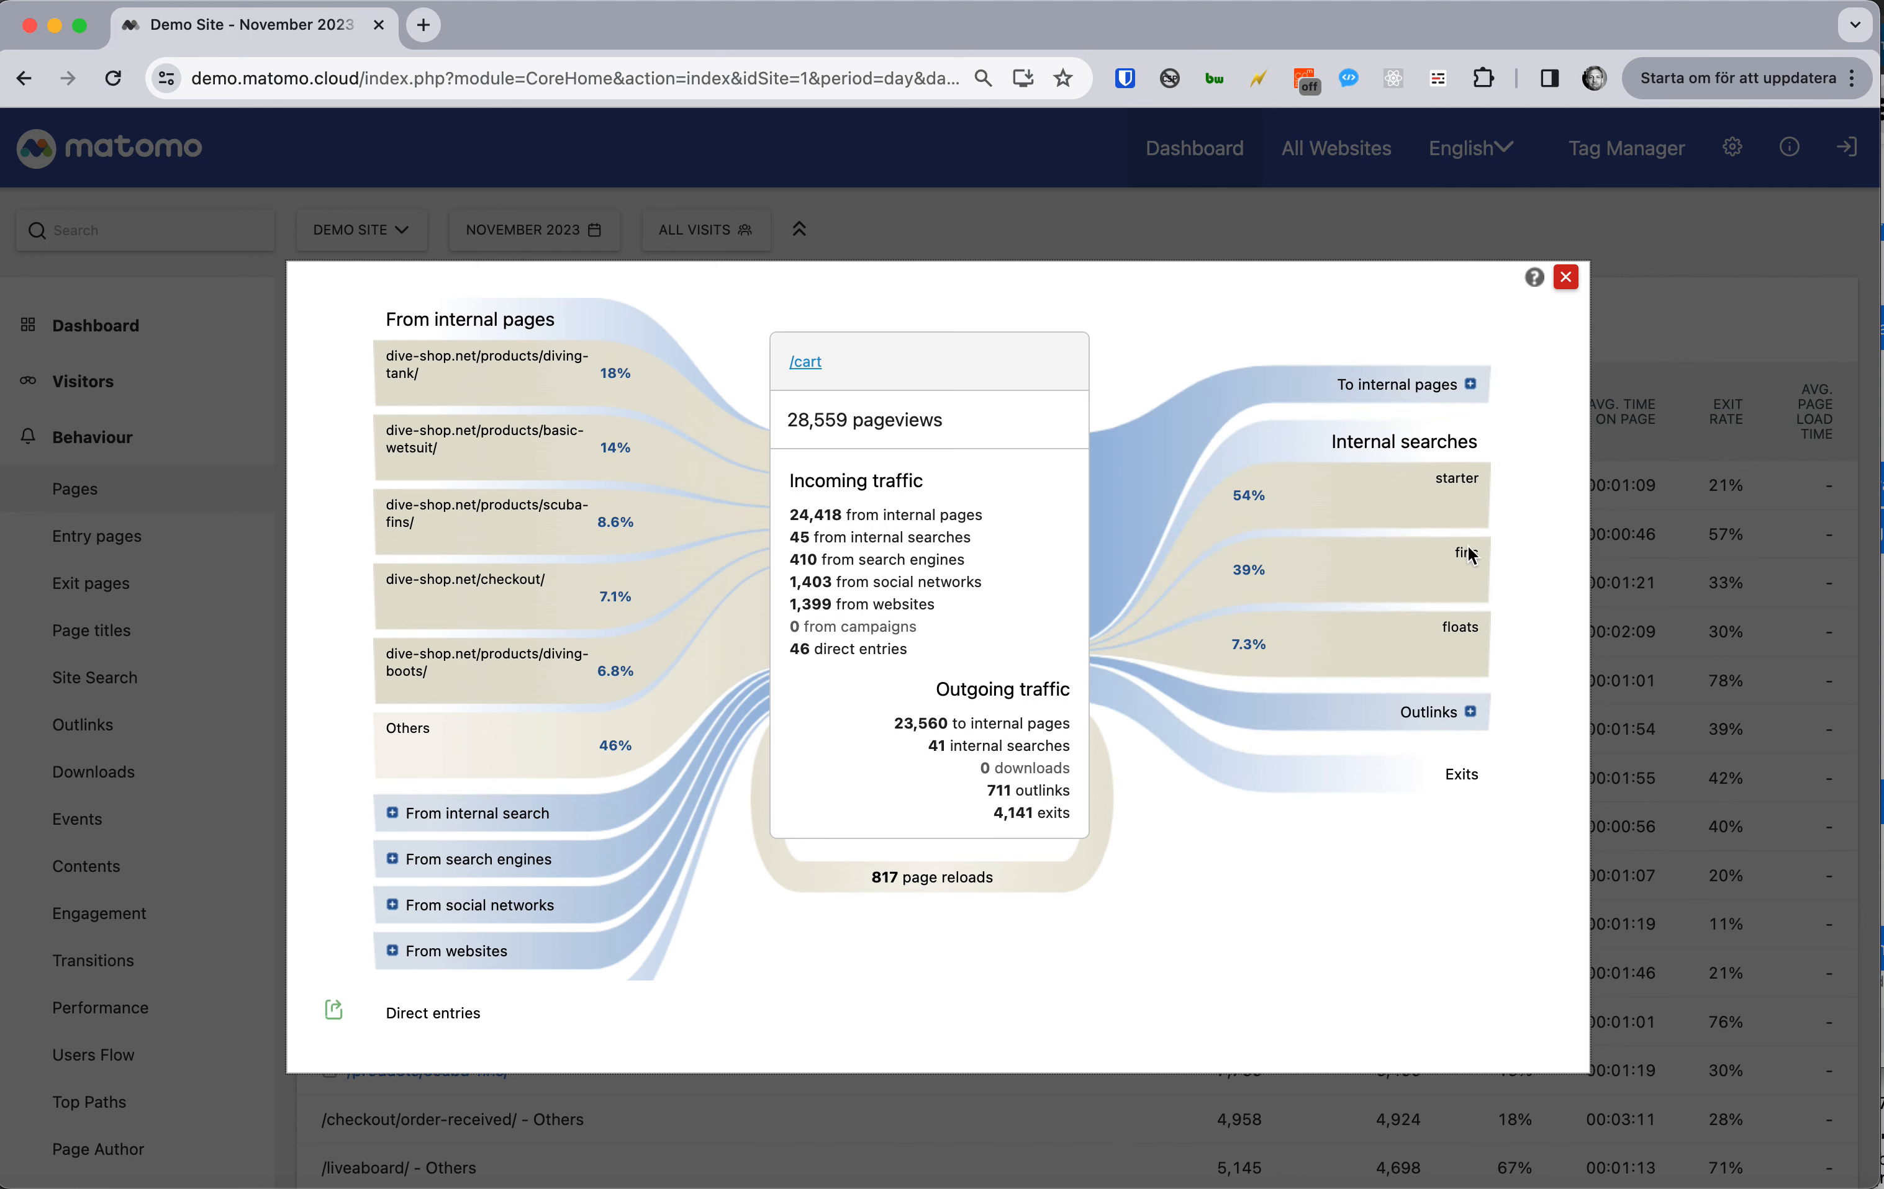
pyautogui.click(1414, 712)
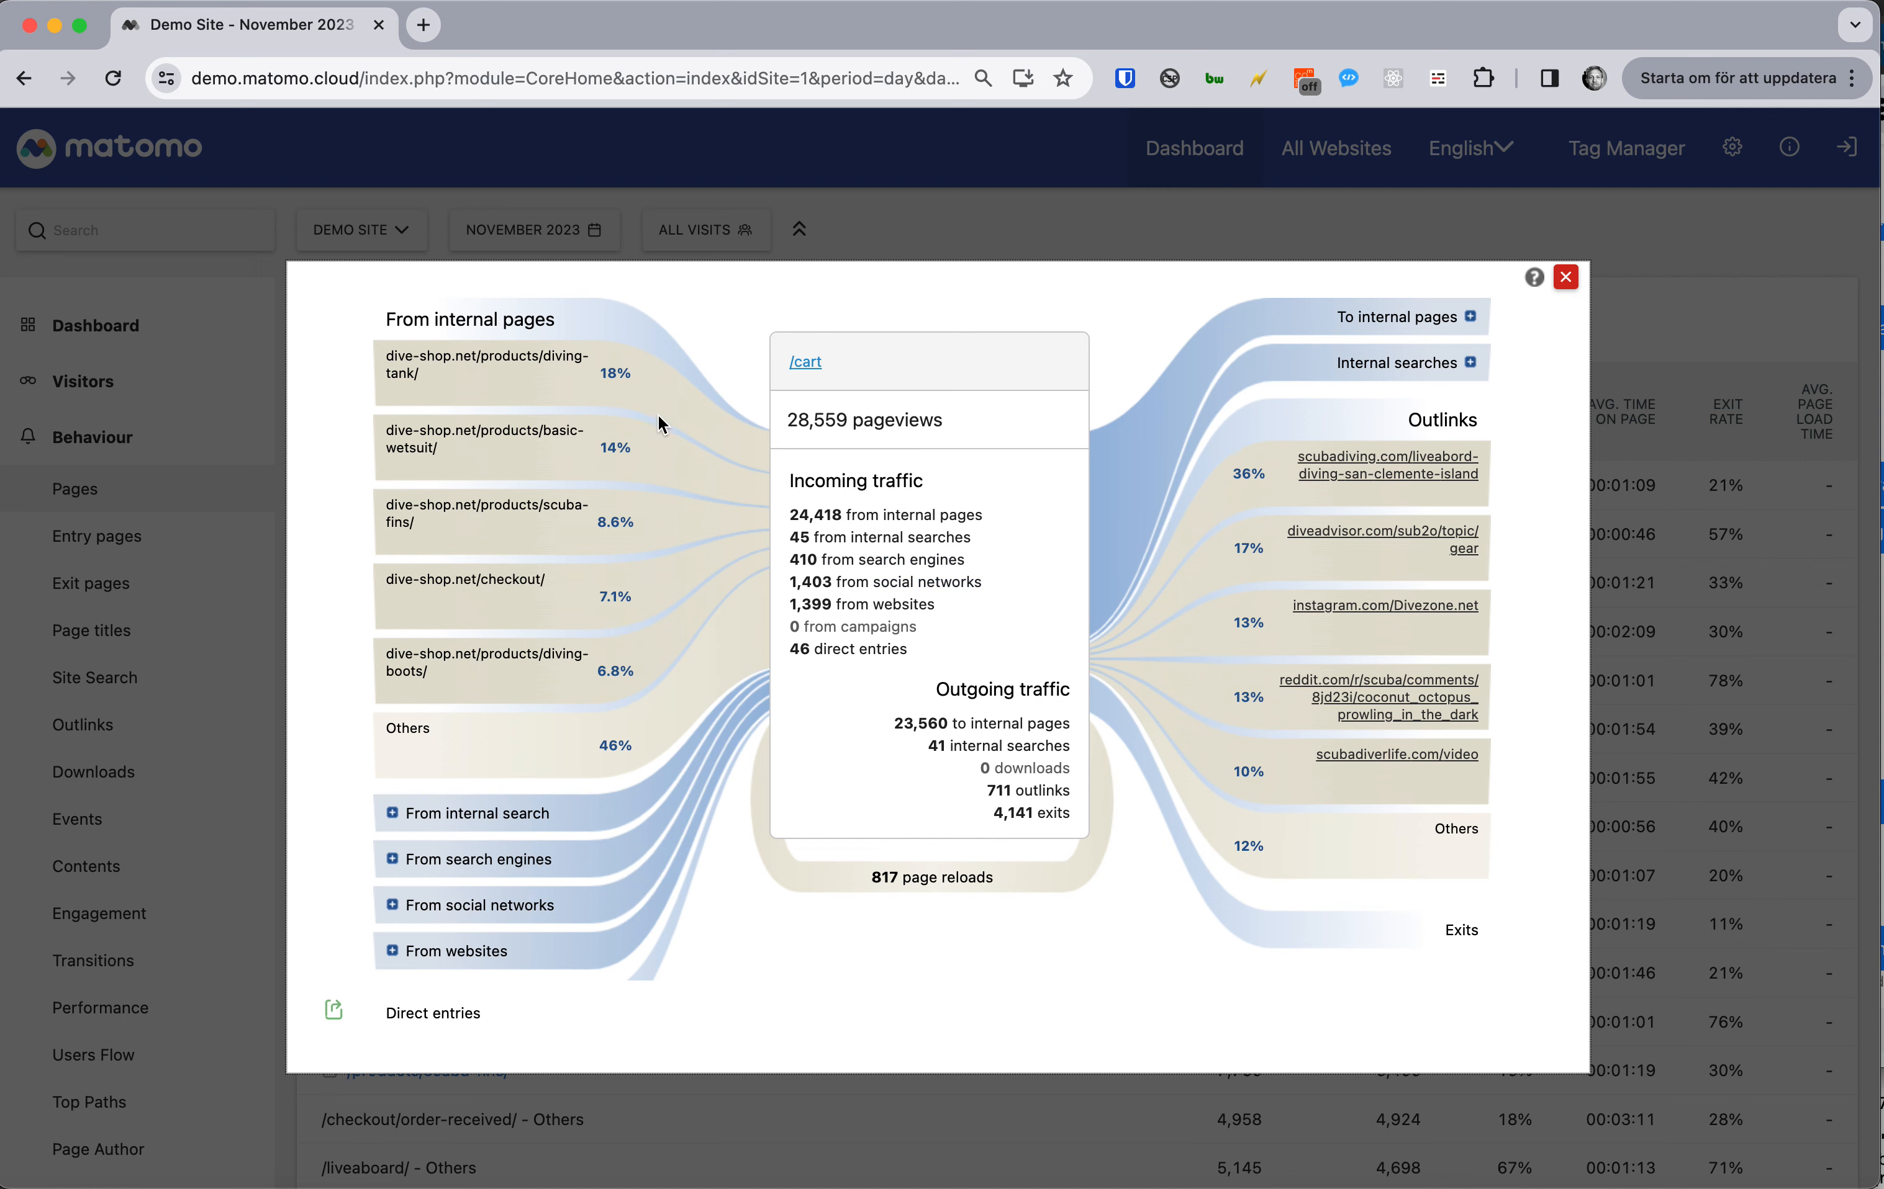
pyautogui.click(1567, 279)
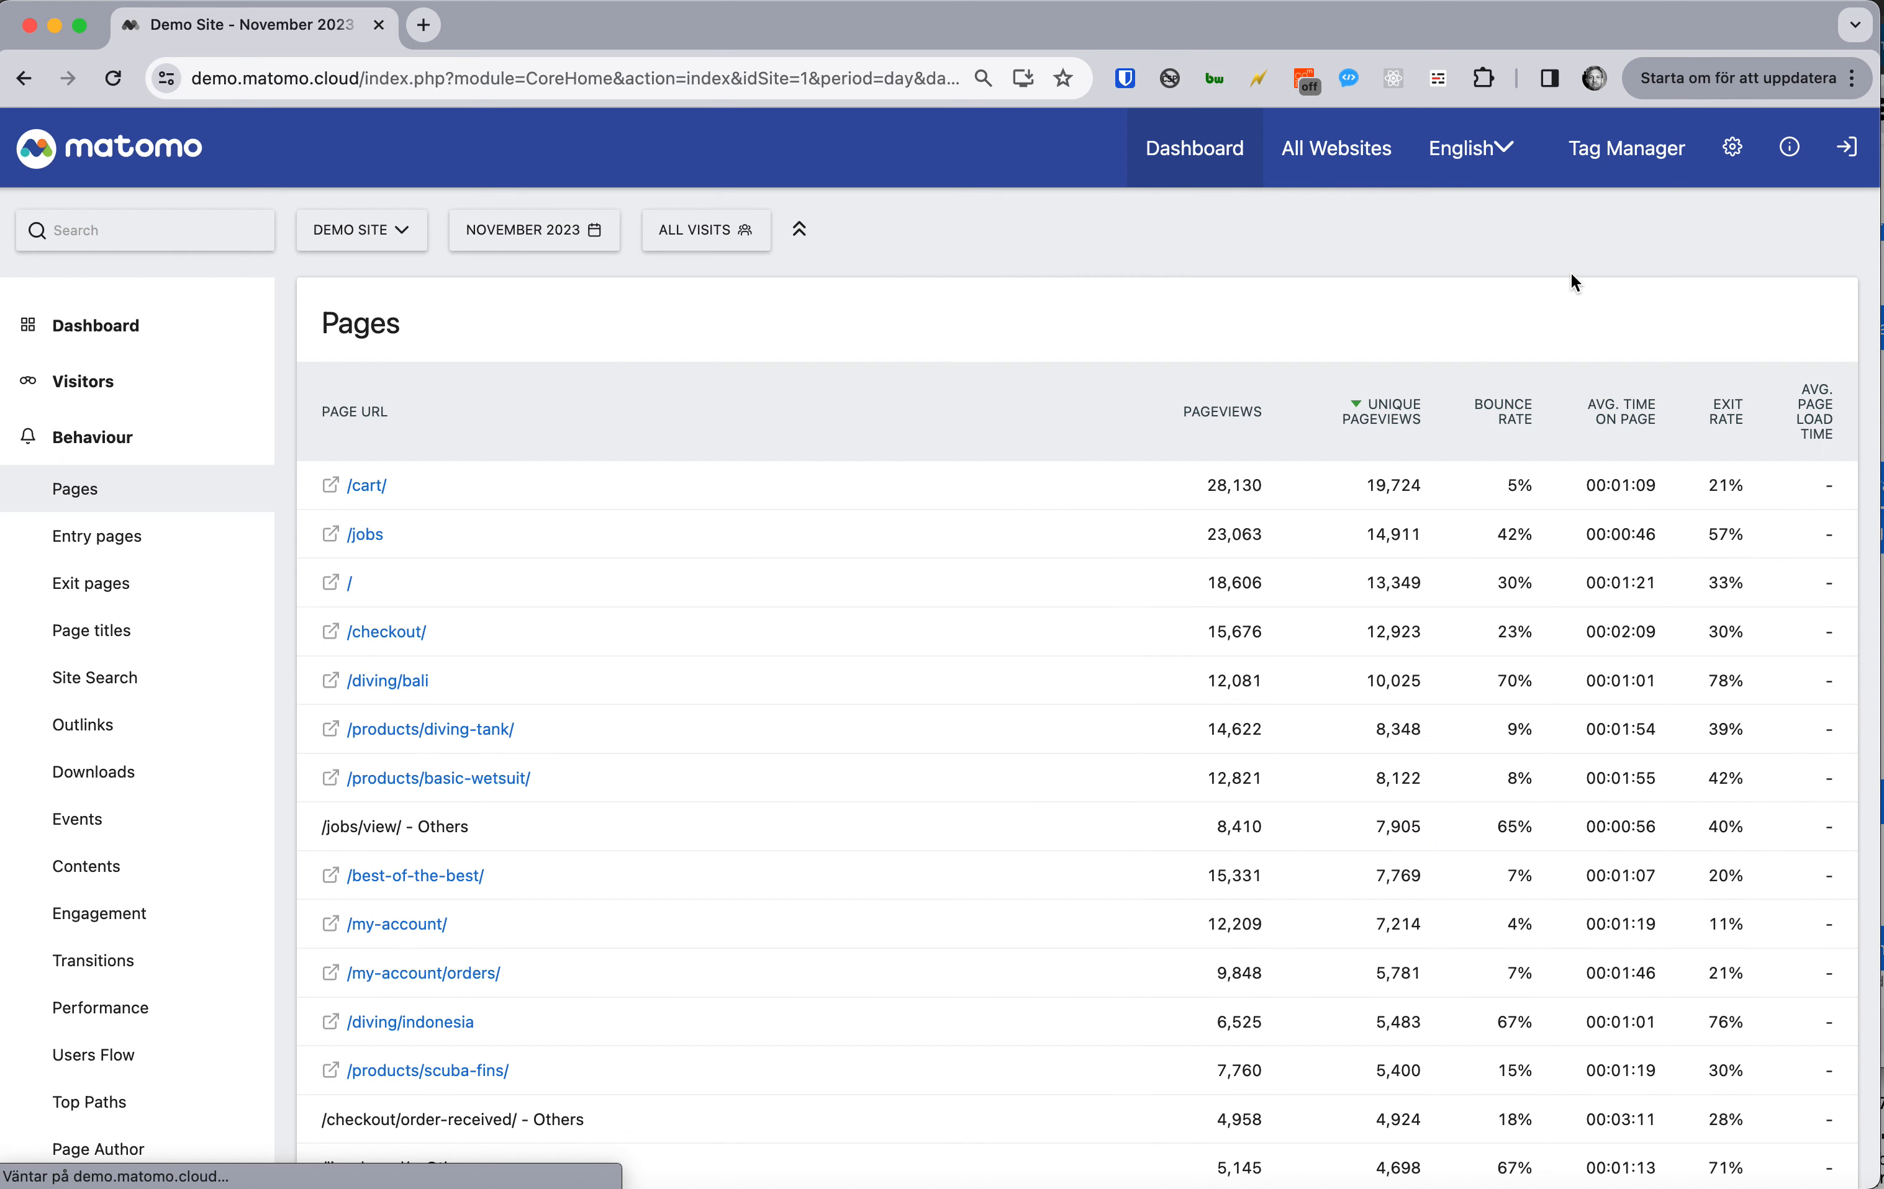
# Step: View the row evolution of the /cart/ page with the graph period set to Day, and close it
pyautogui.moveTo(1189, 501)
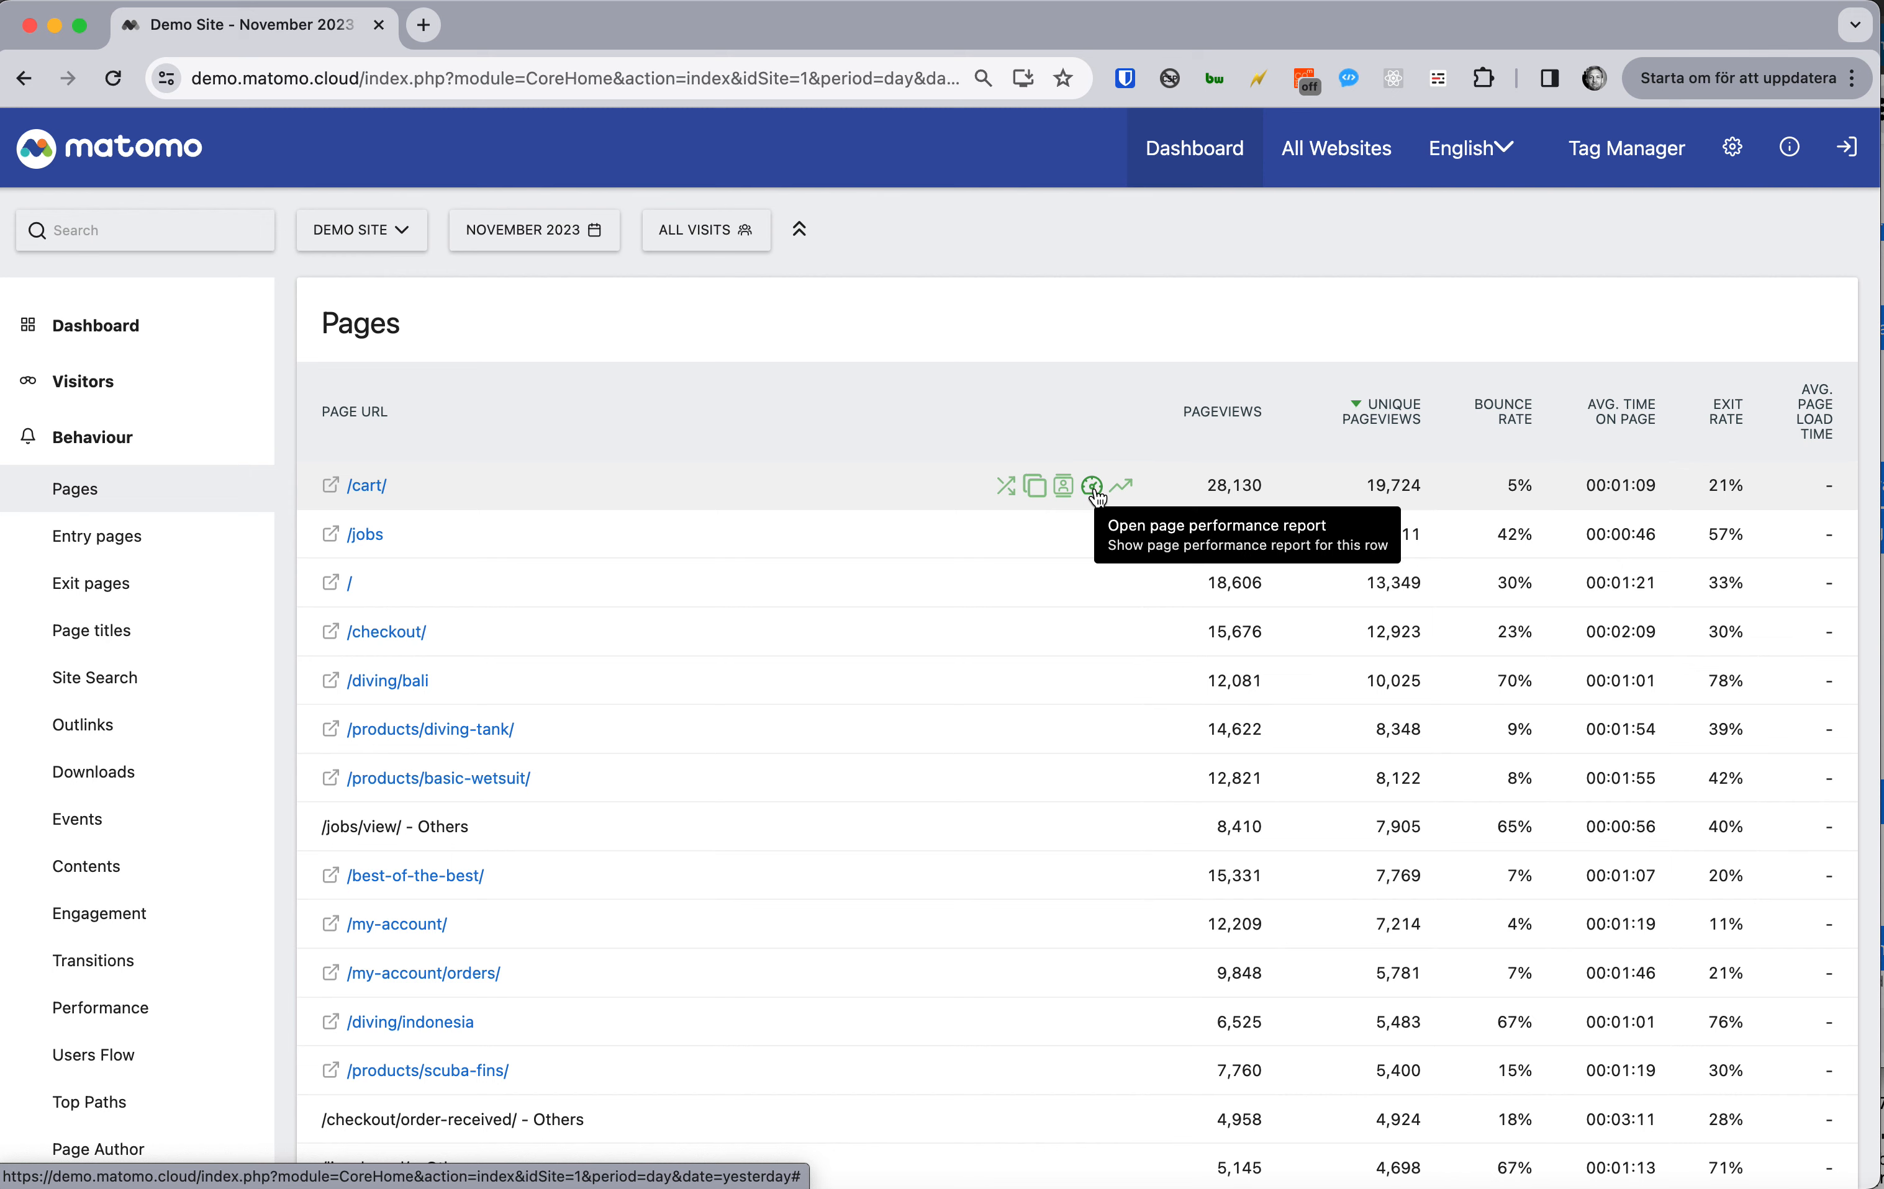
pyautogui.click(1124, 485)
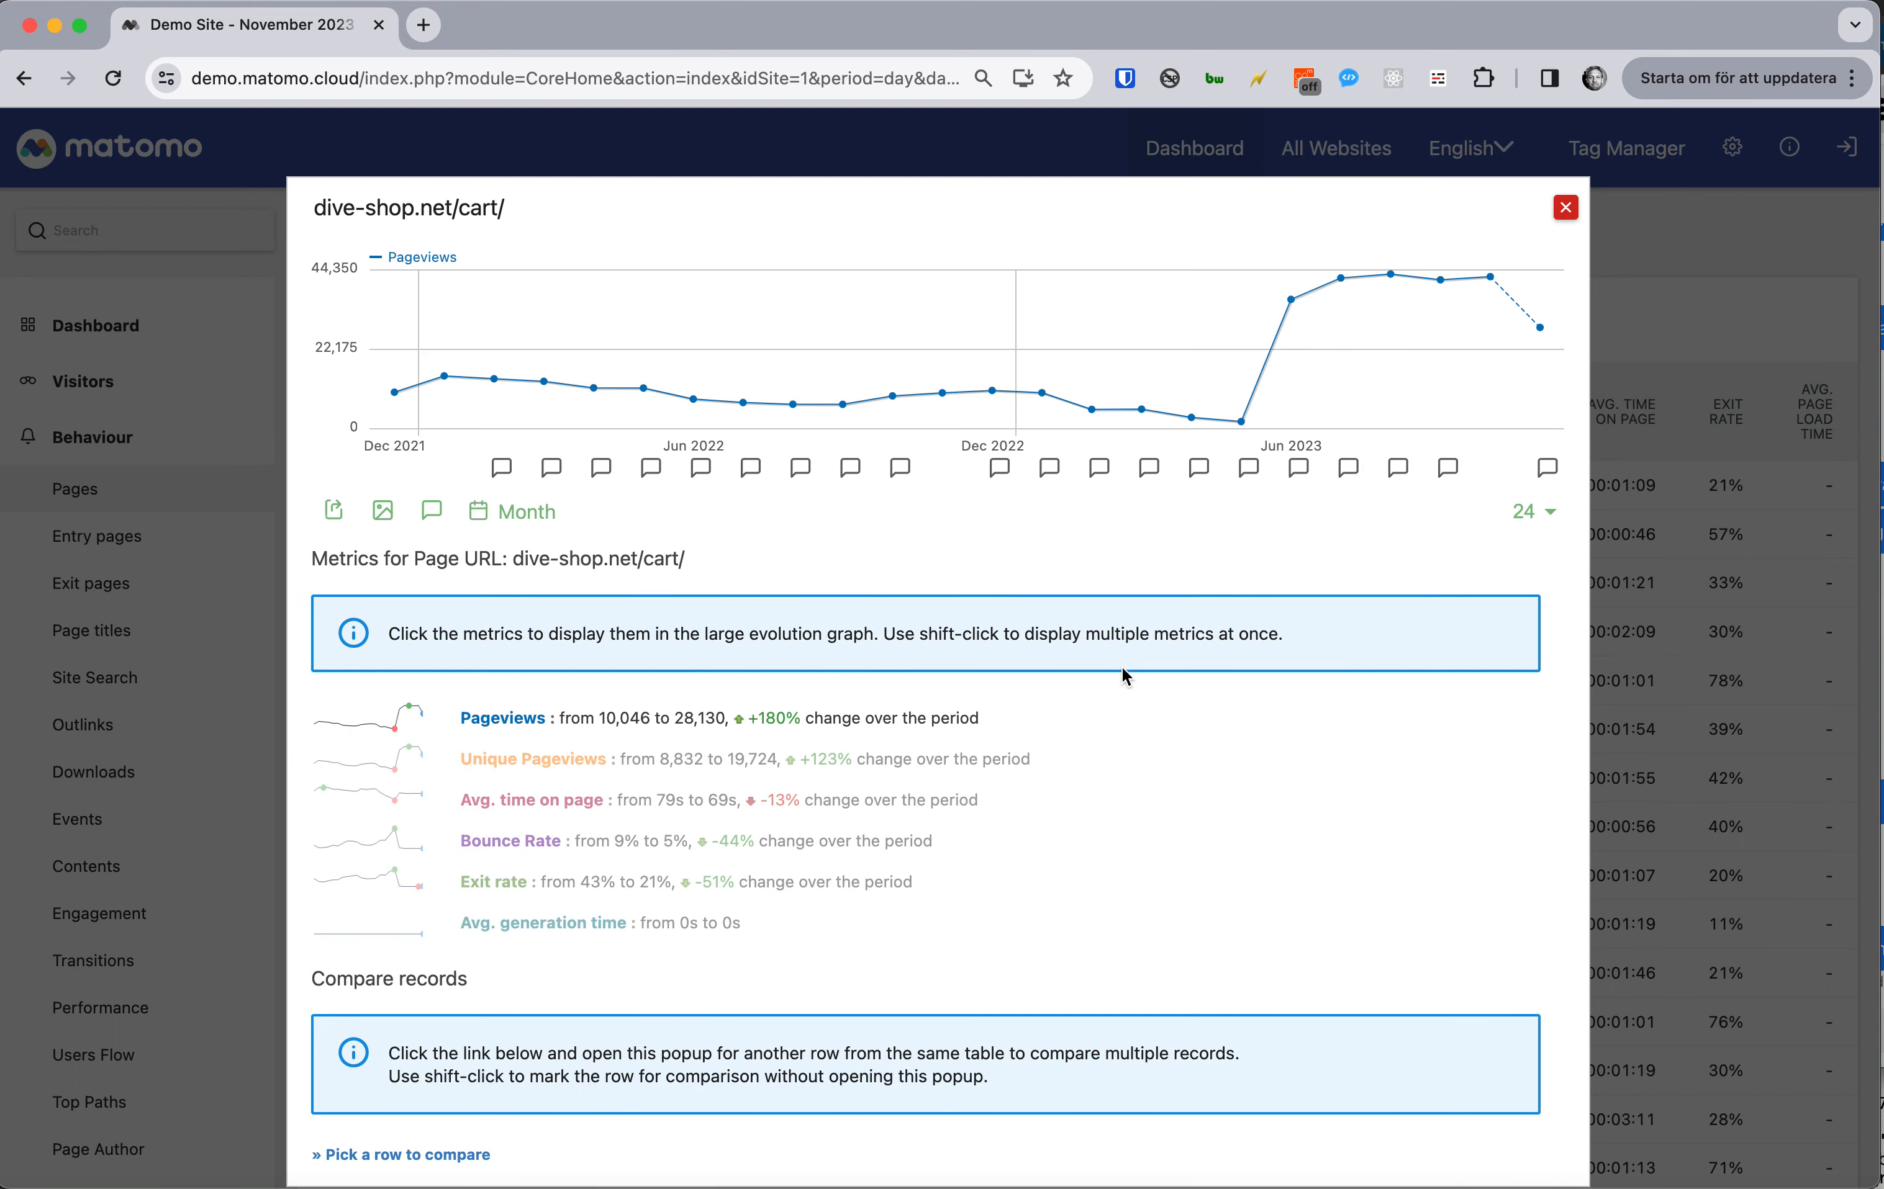
pyautogui.moveTo(1493, 282)
pyautogui.click(513, 521)
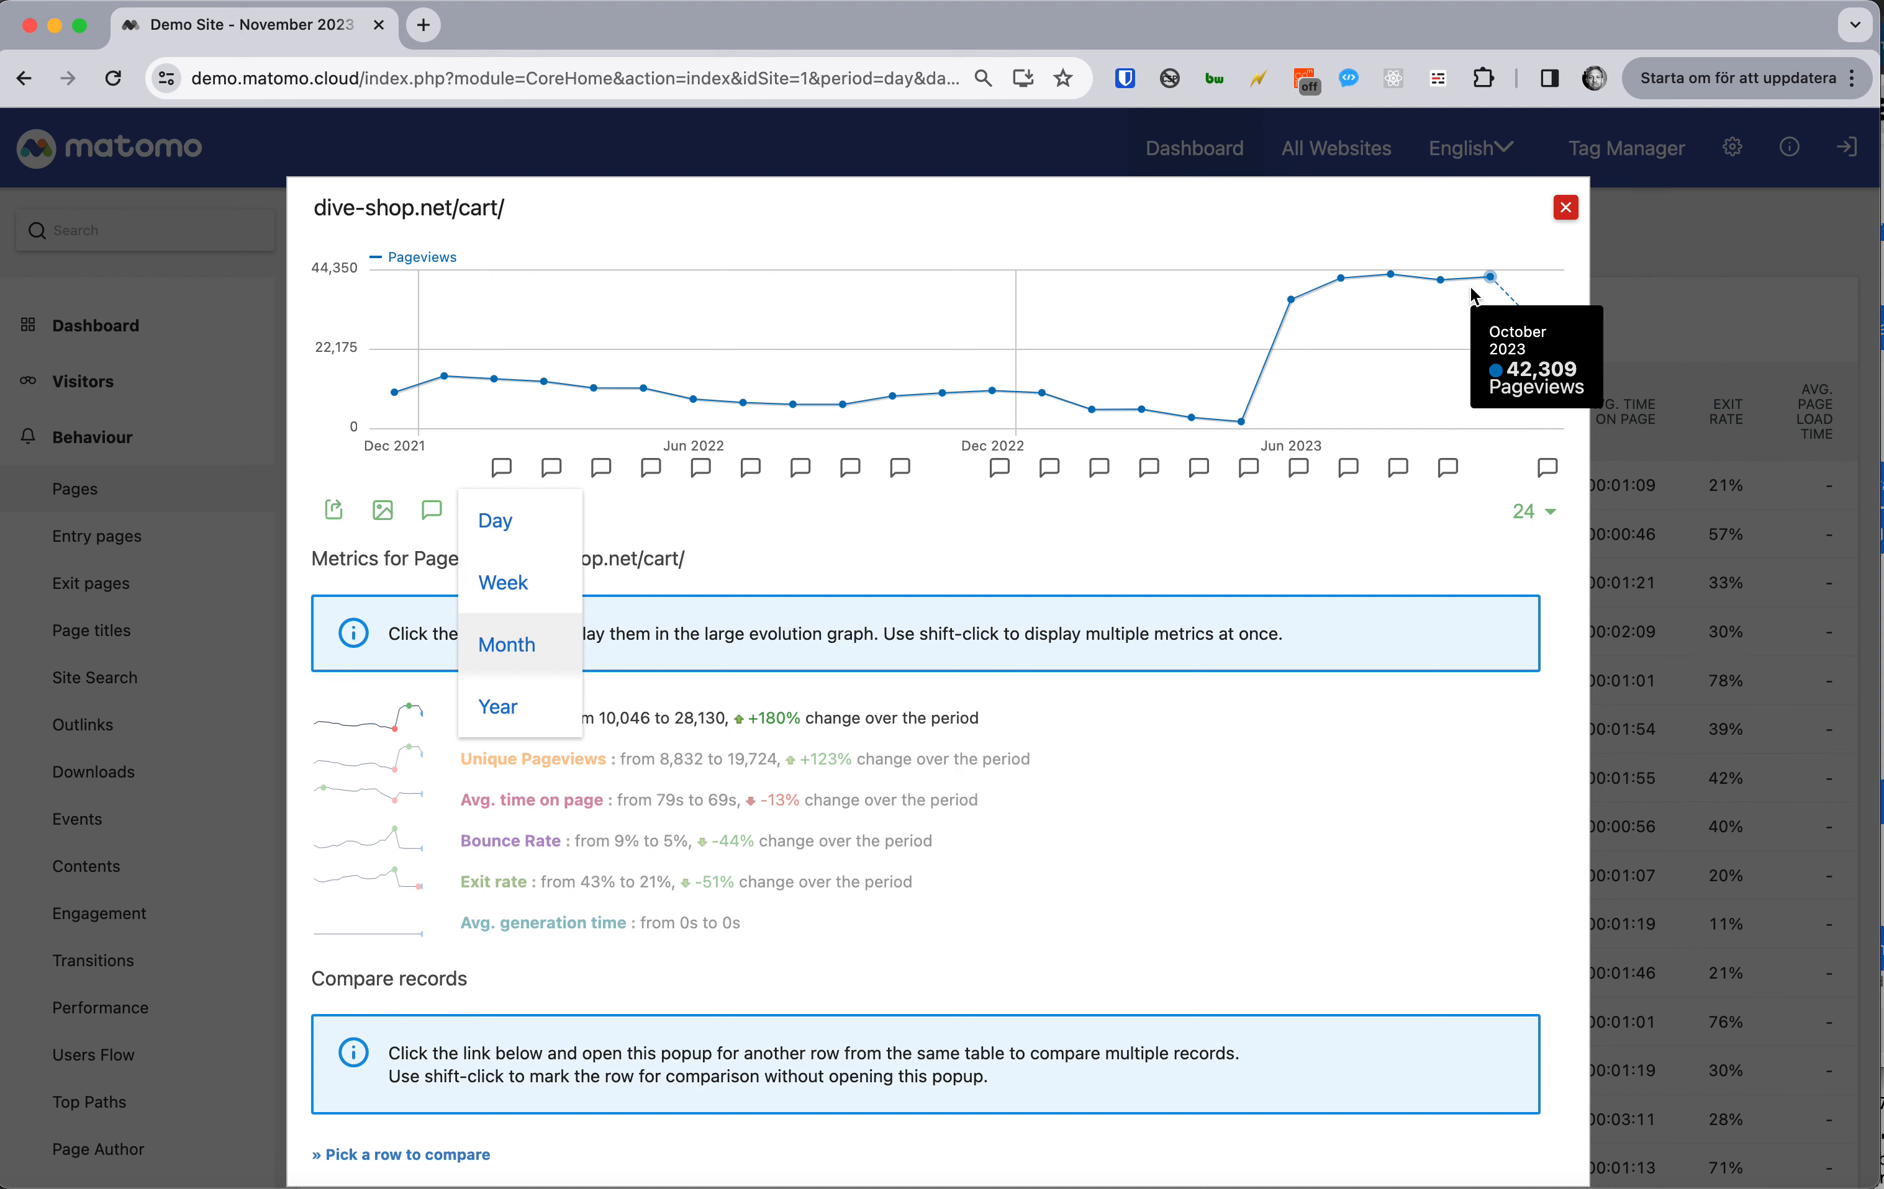
pyautogui.click(526, 535)
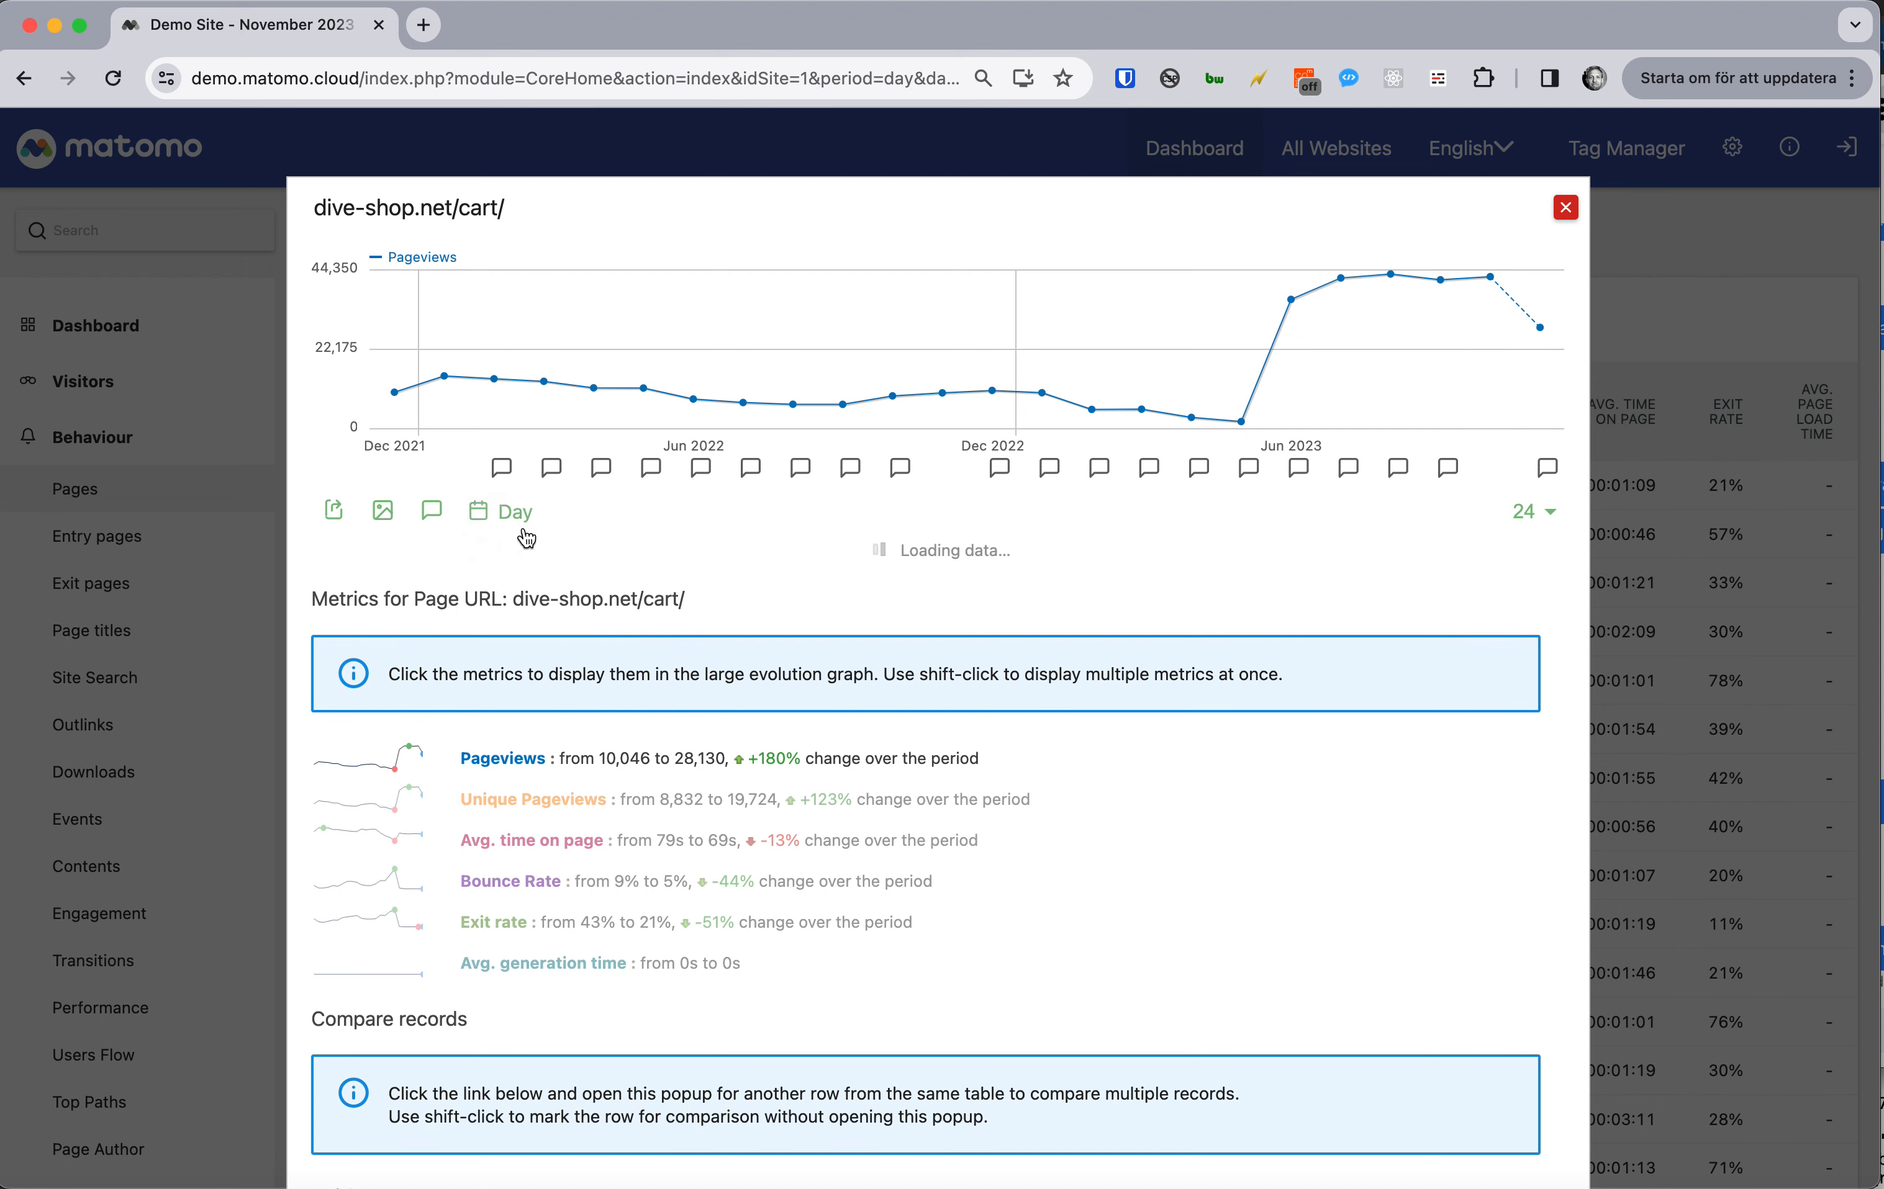
pyautogui.moveTo(1184, 431)
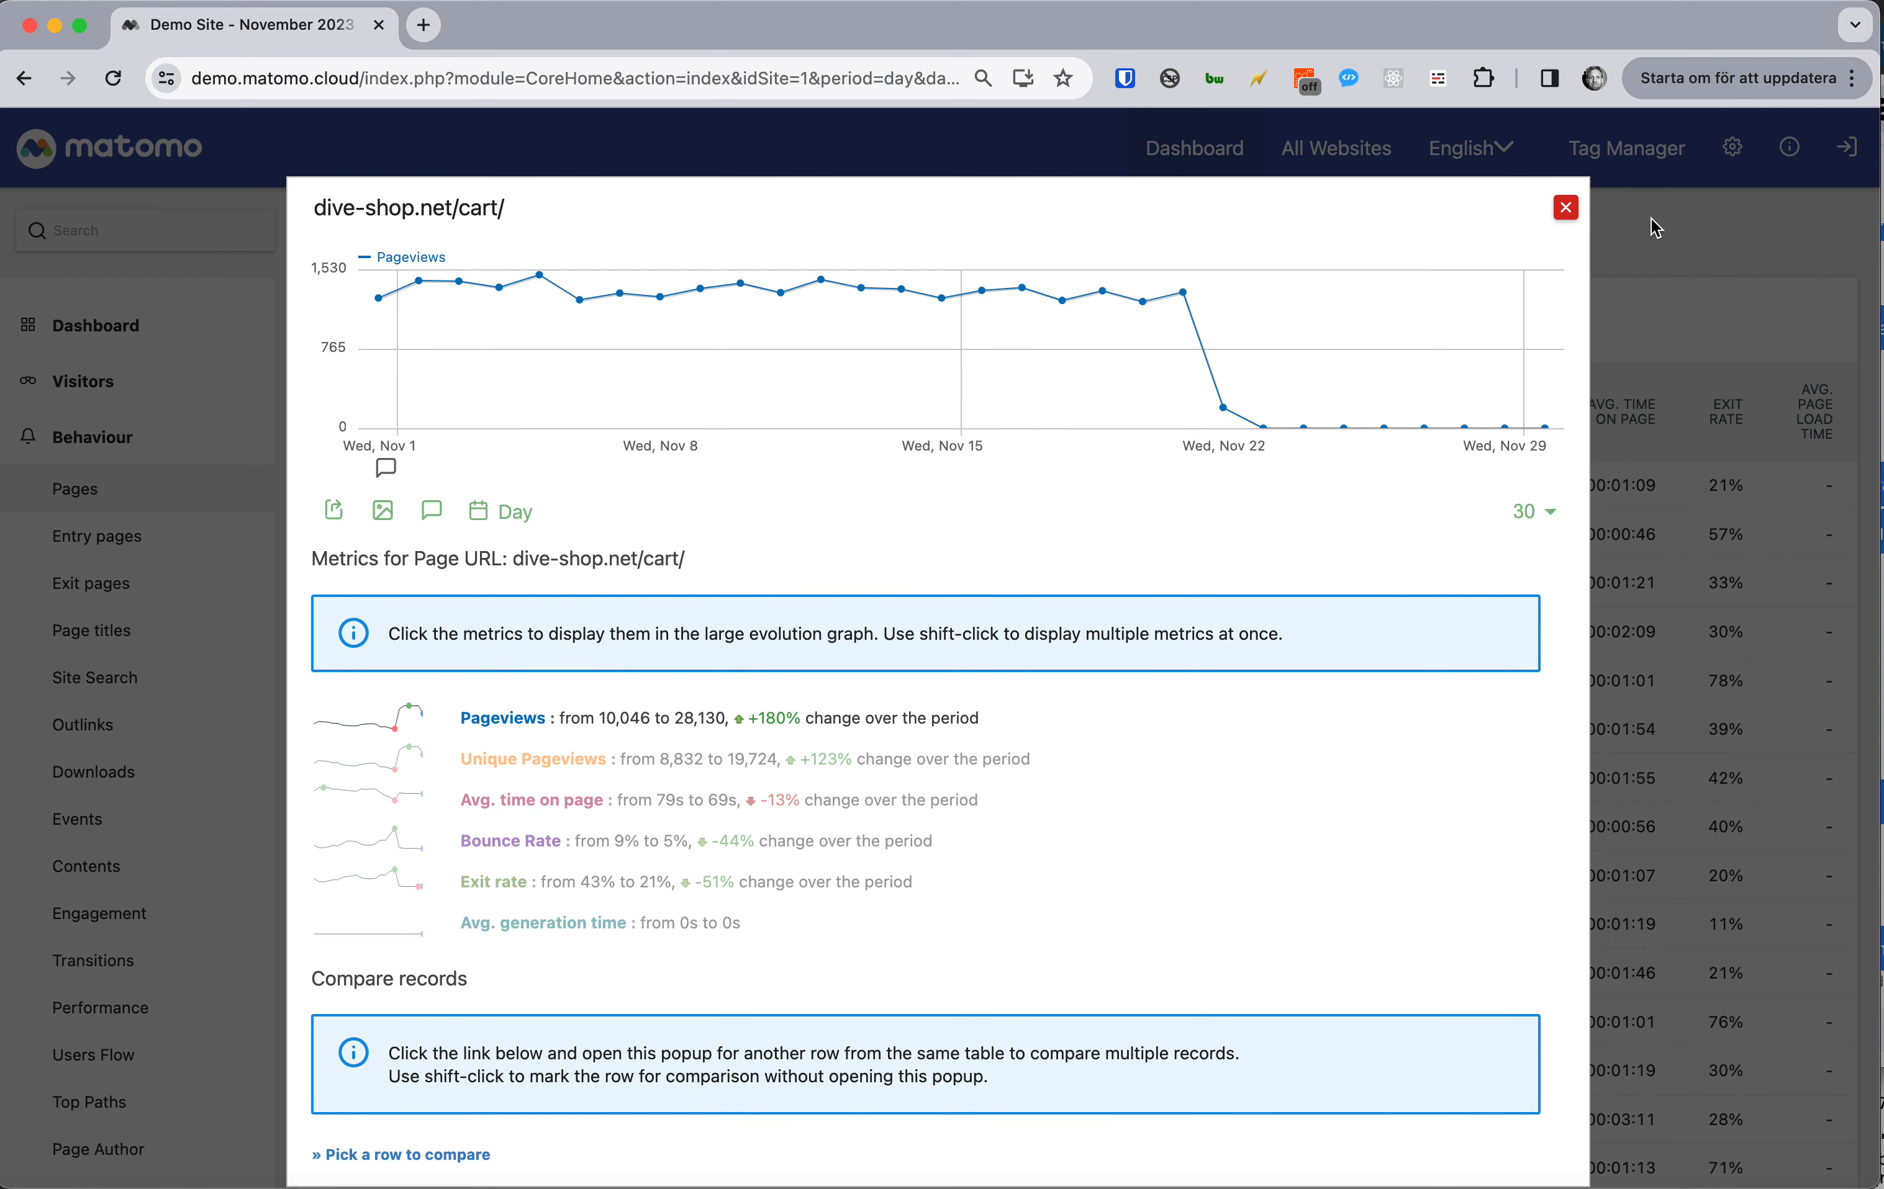
pyautogui.click(1566, 207)
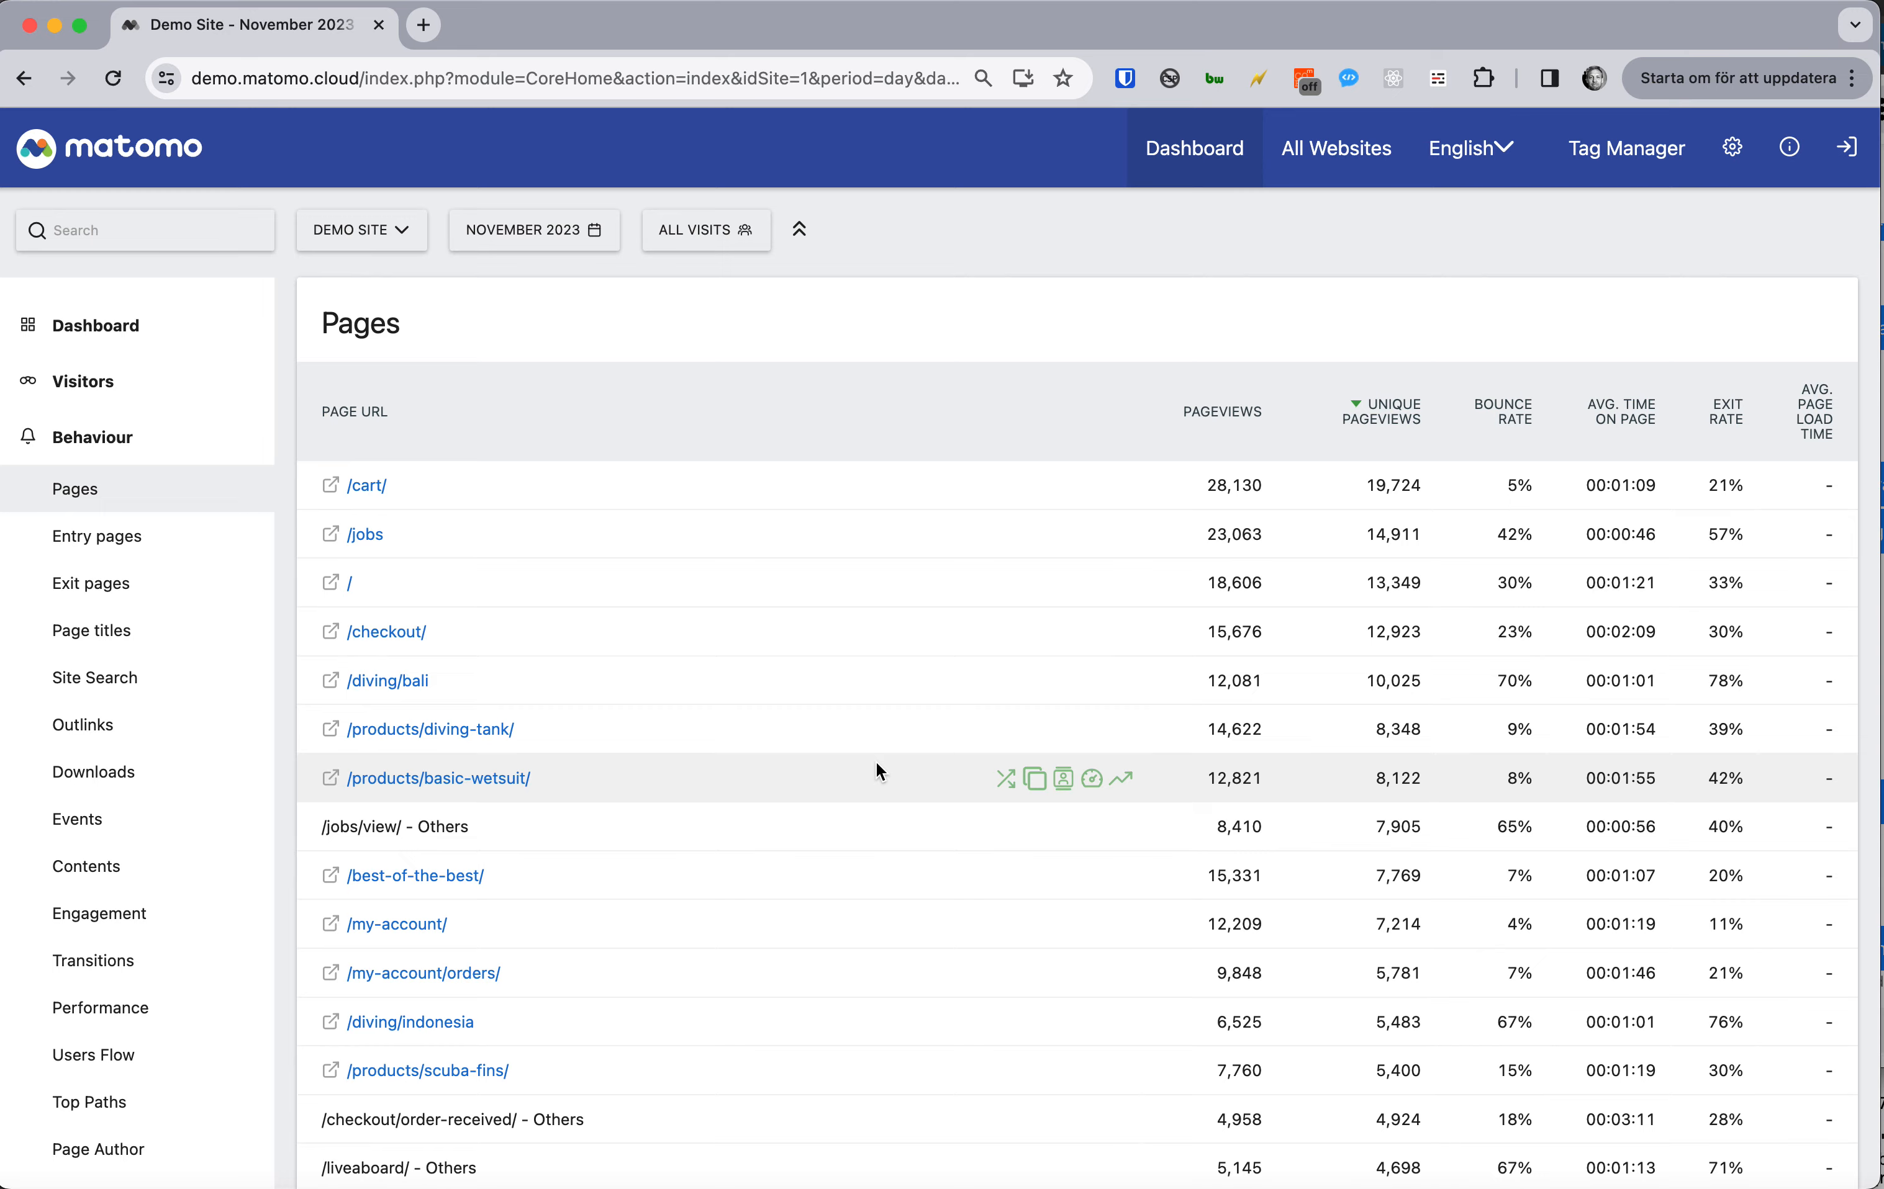
# Step: Search the flat Pages report for "cuba"
pyautogui.scroll(-20, 876, 763)
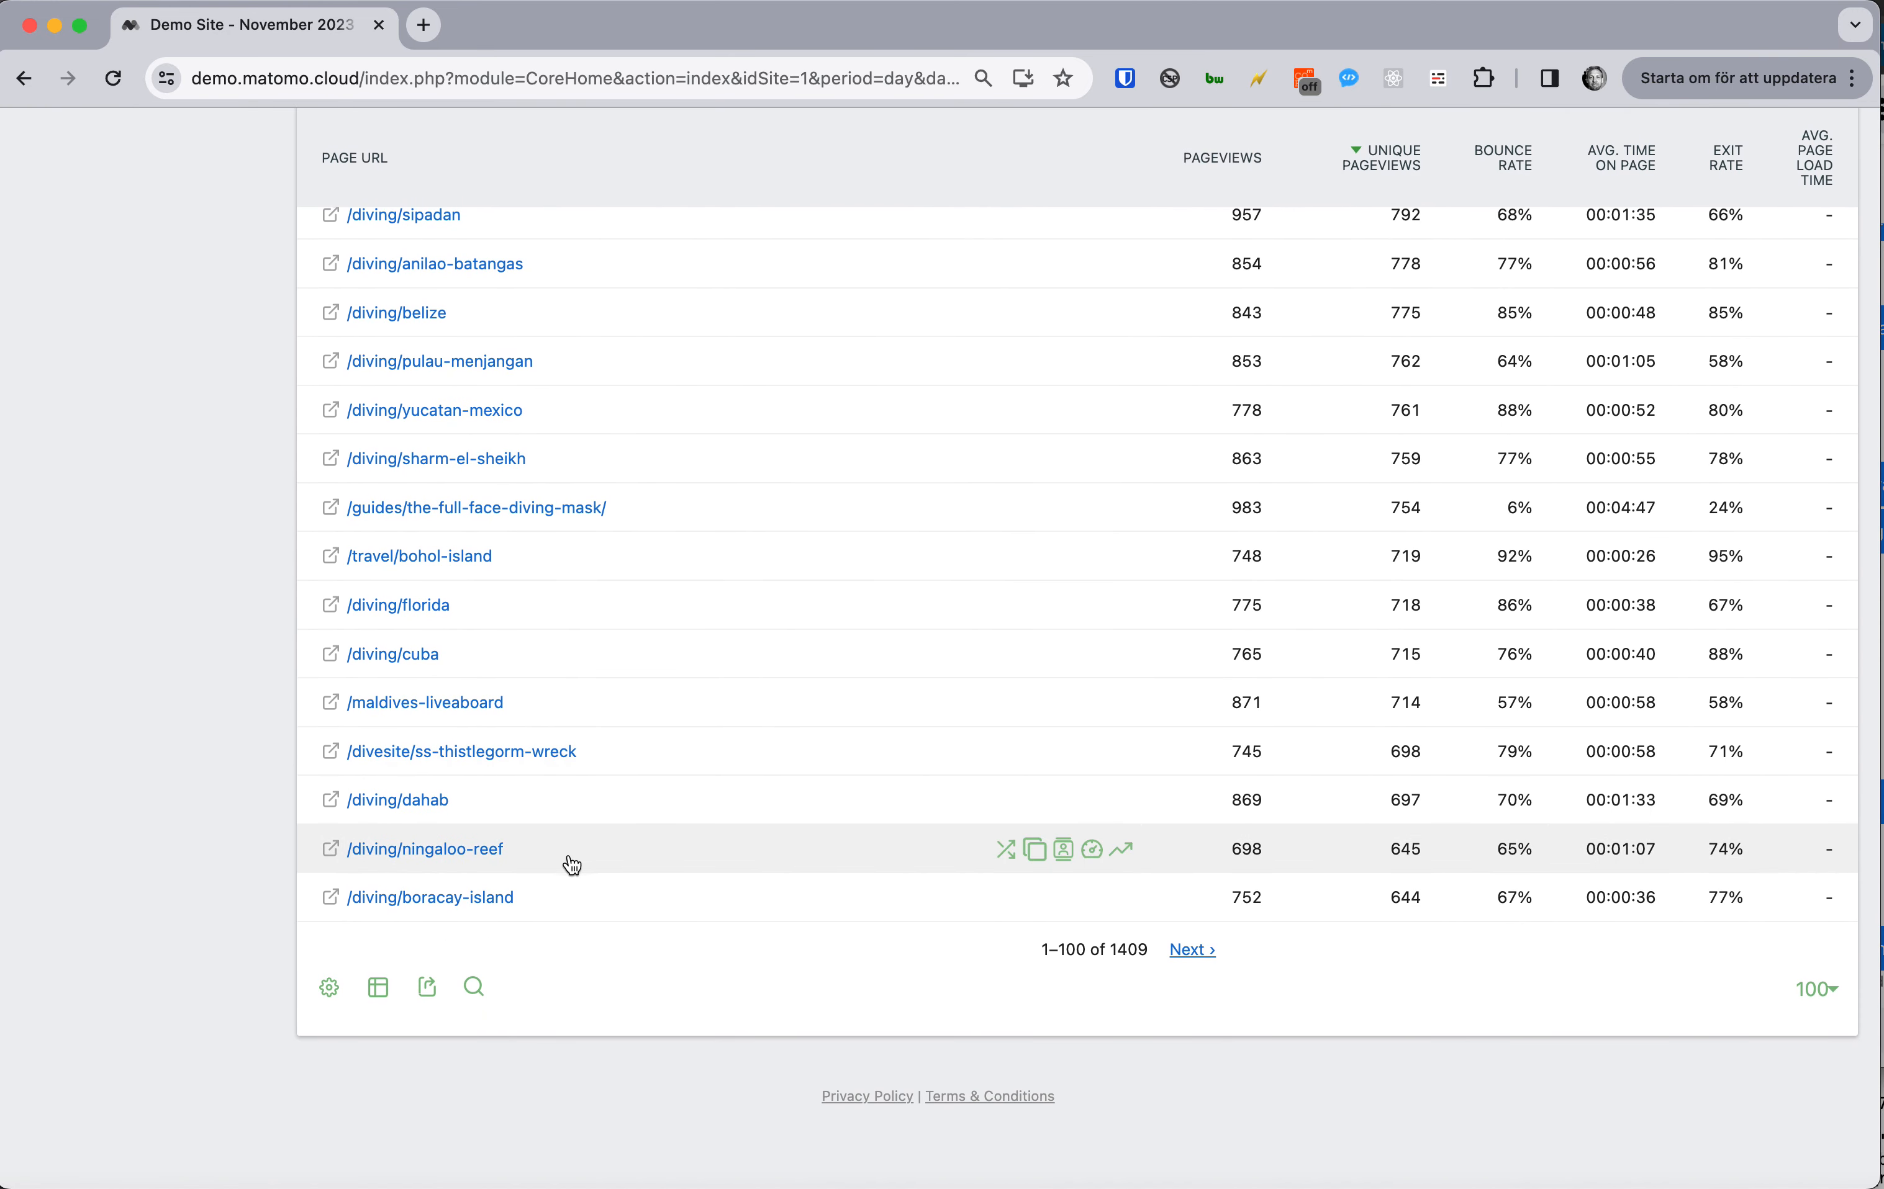
pyautogui.click(476, 975)
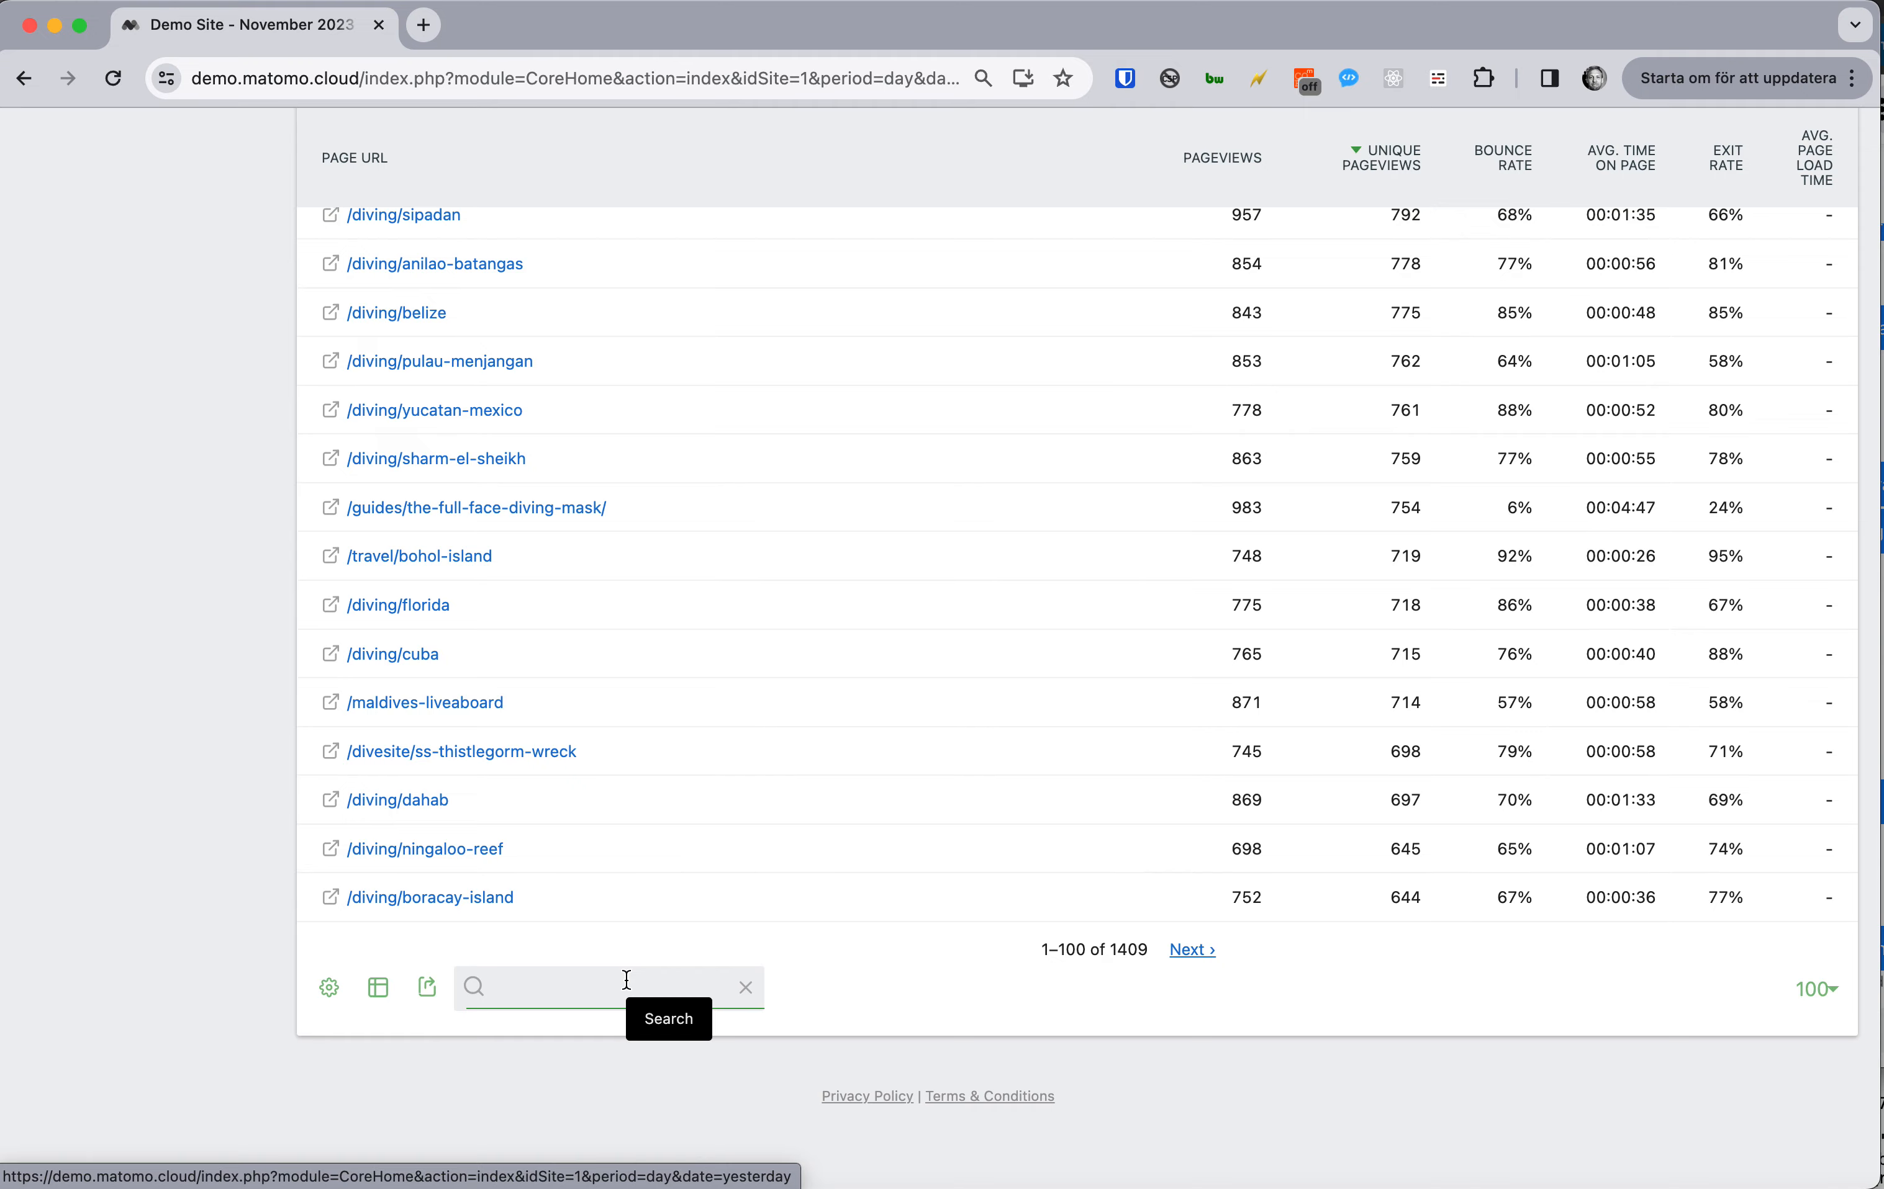
pyautogui.write('cube')
pyautogui.press('BackSpace')
pyautogui.write('a')
pyautogui.press('Return')
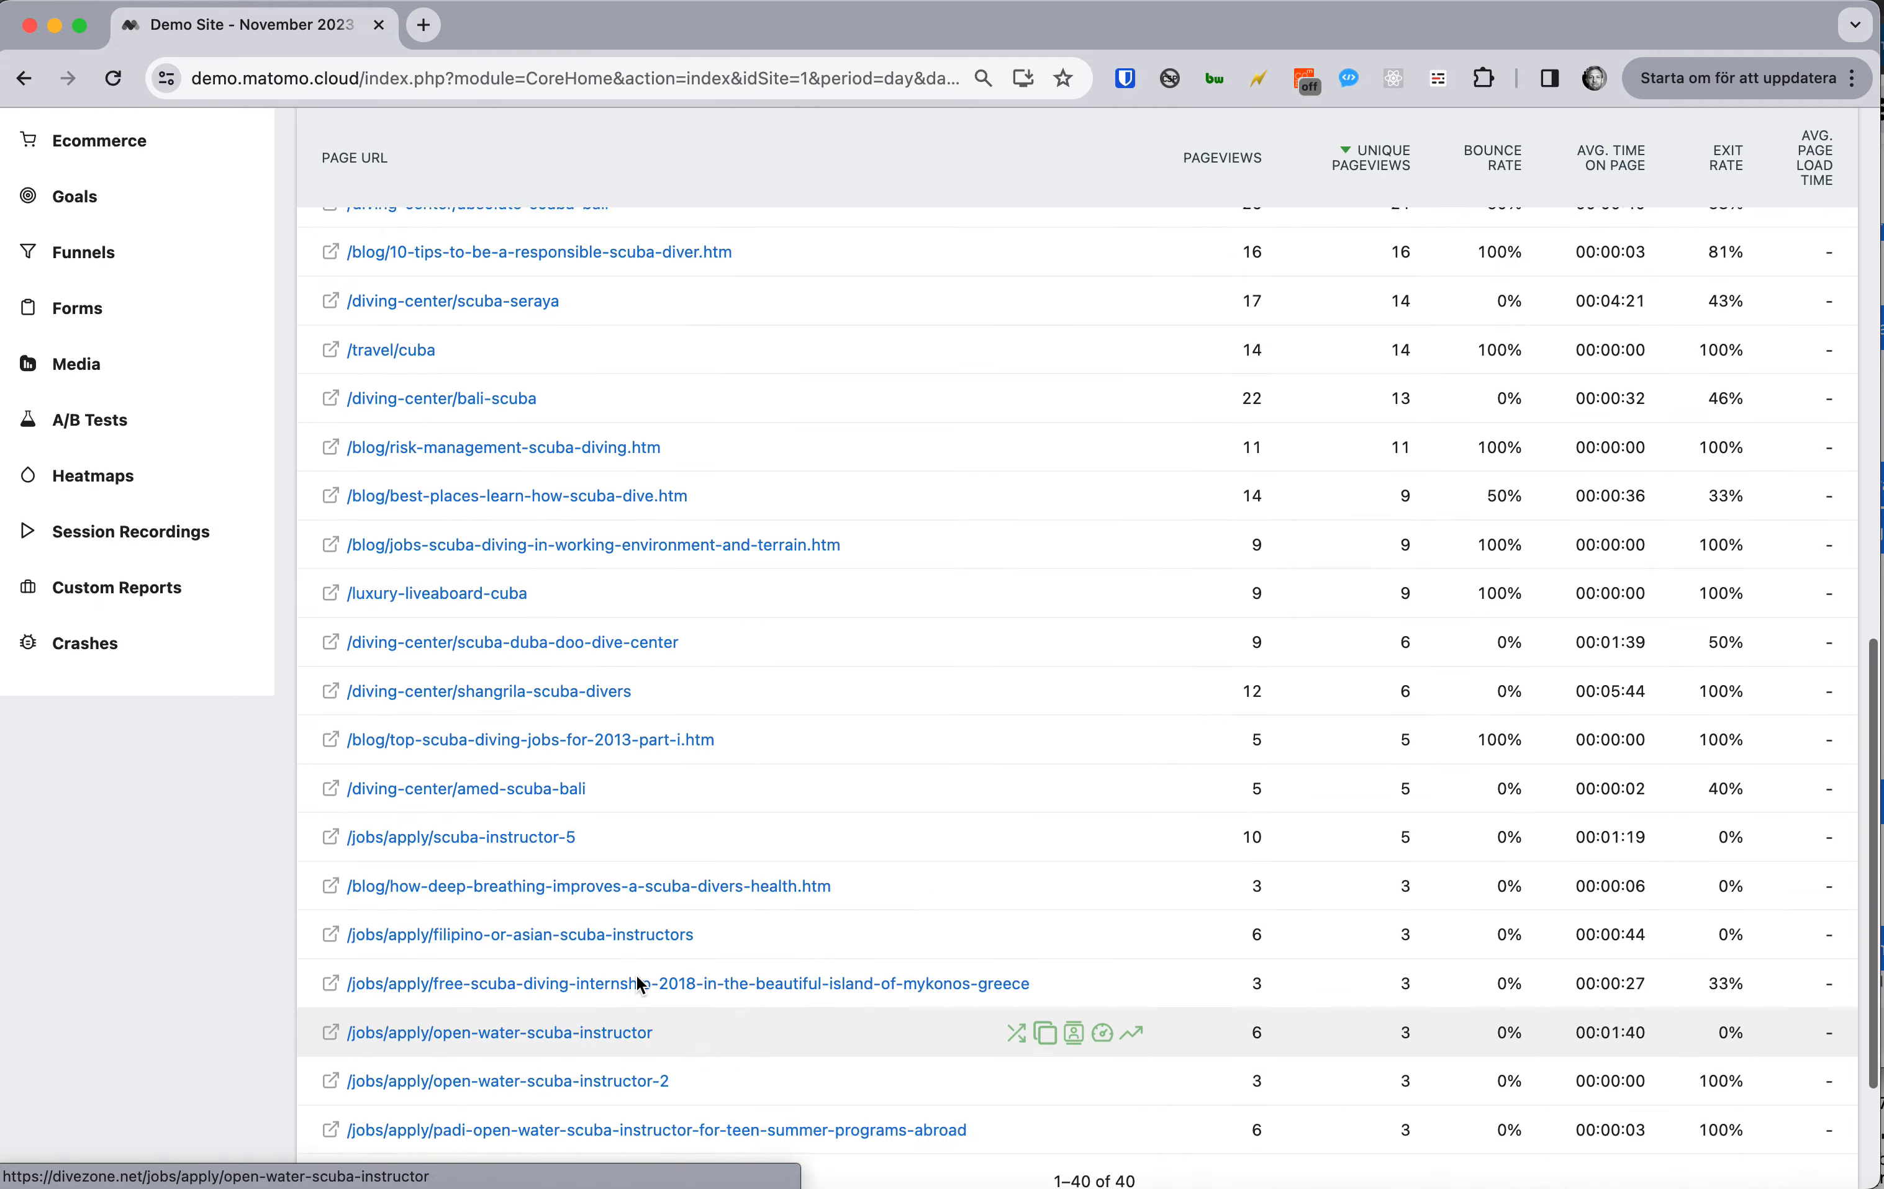
# Step: Review the matching URLs and refine the report search to "cuba$" to match only URLs ending in cuba
pyautogui.scroll(2, 878, 739)
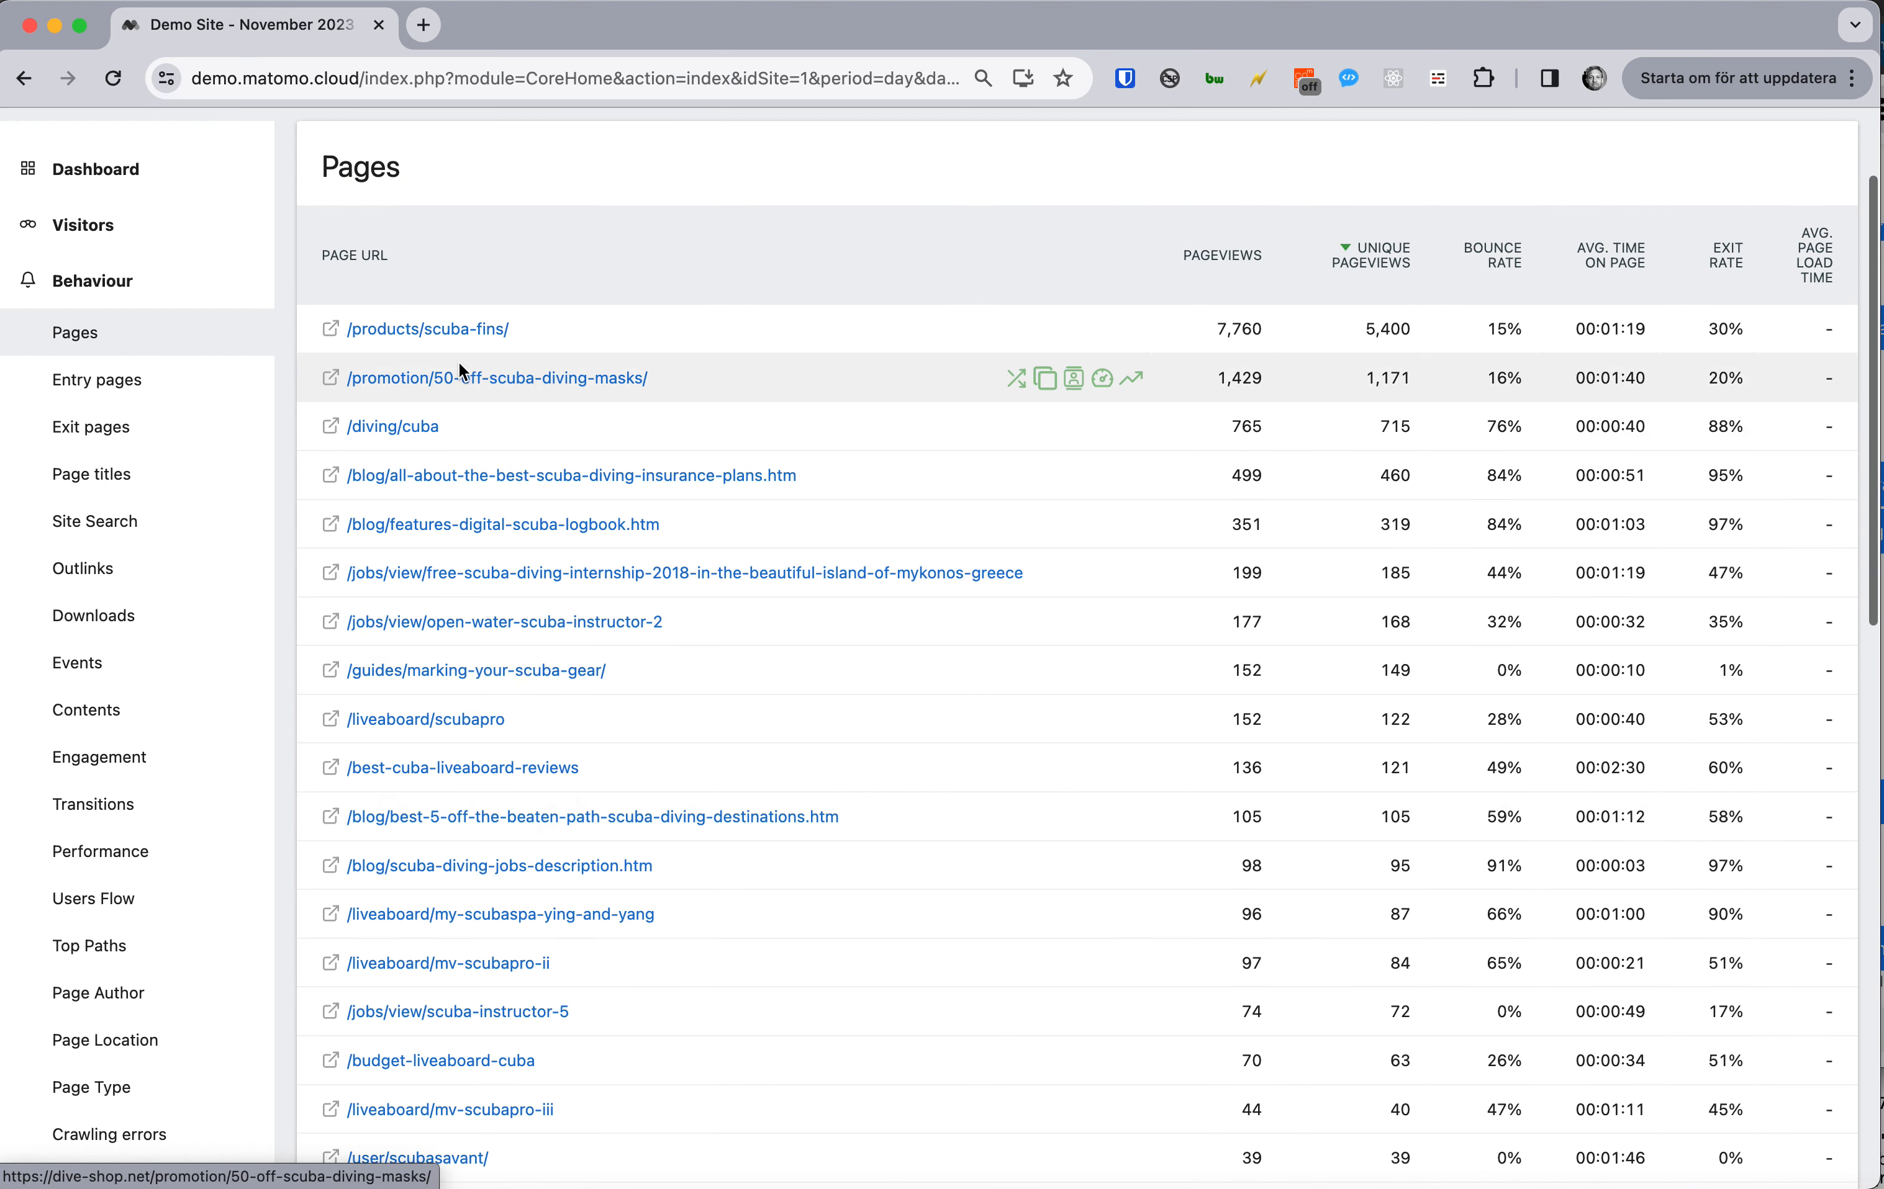
pyautogui.scroll(-1, 550, 639)
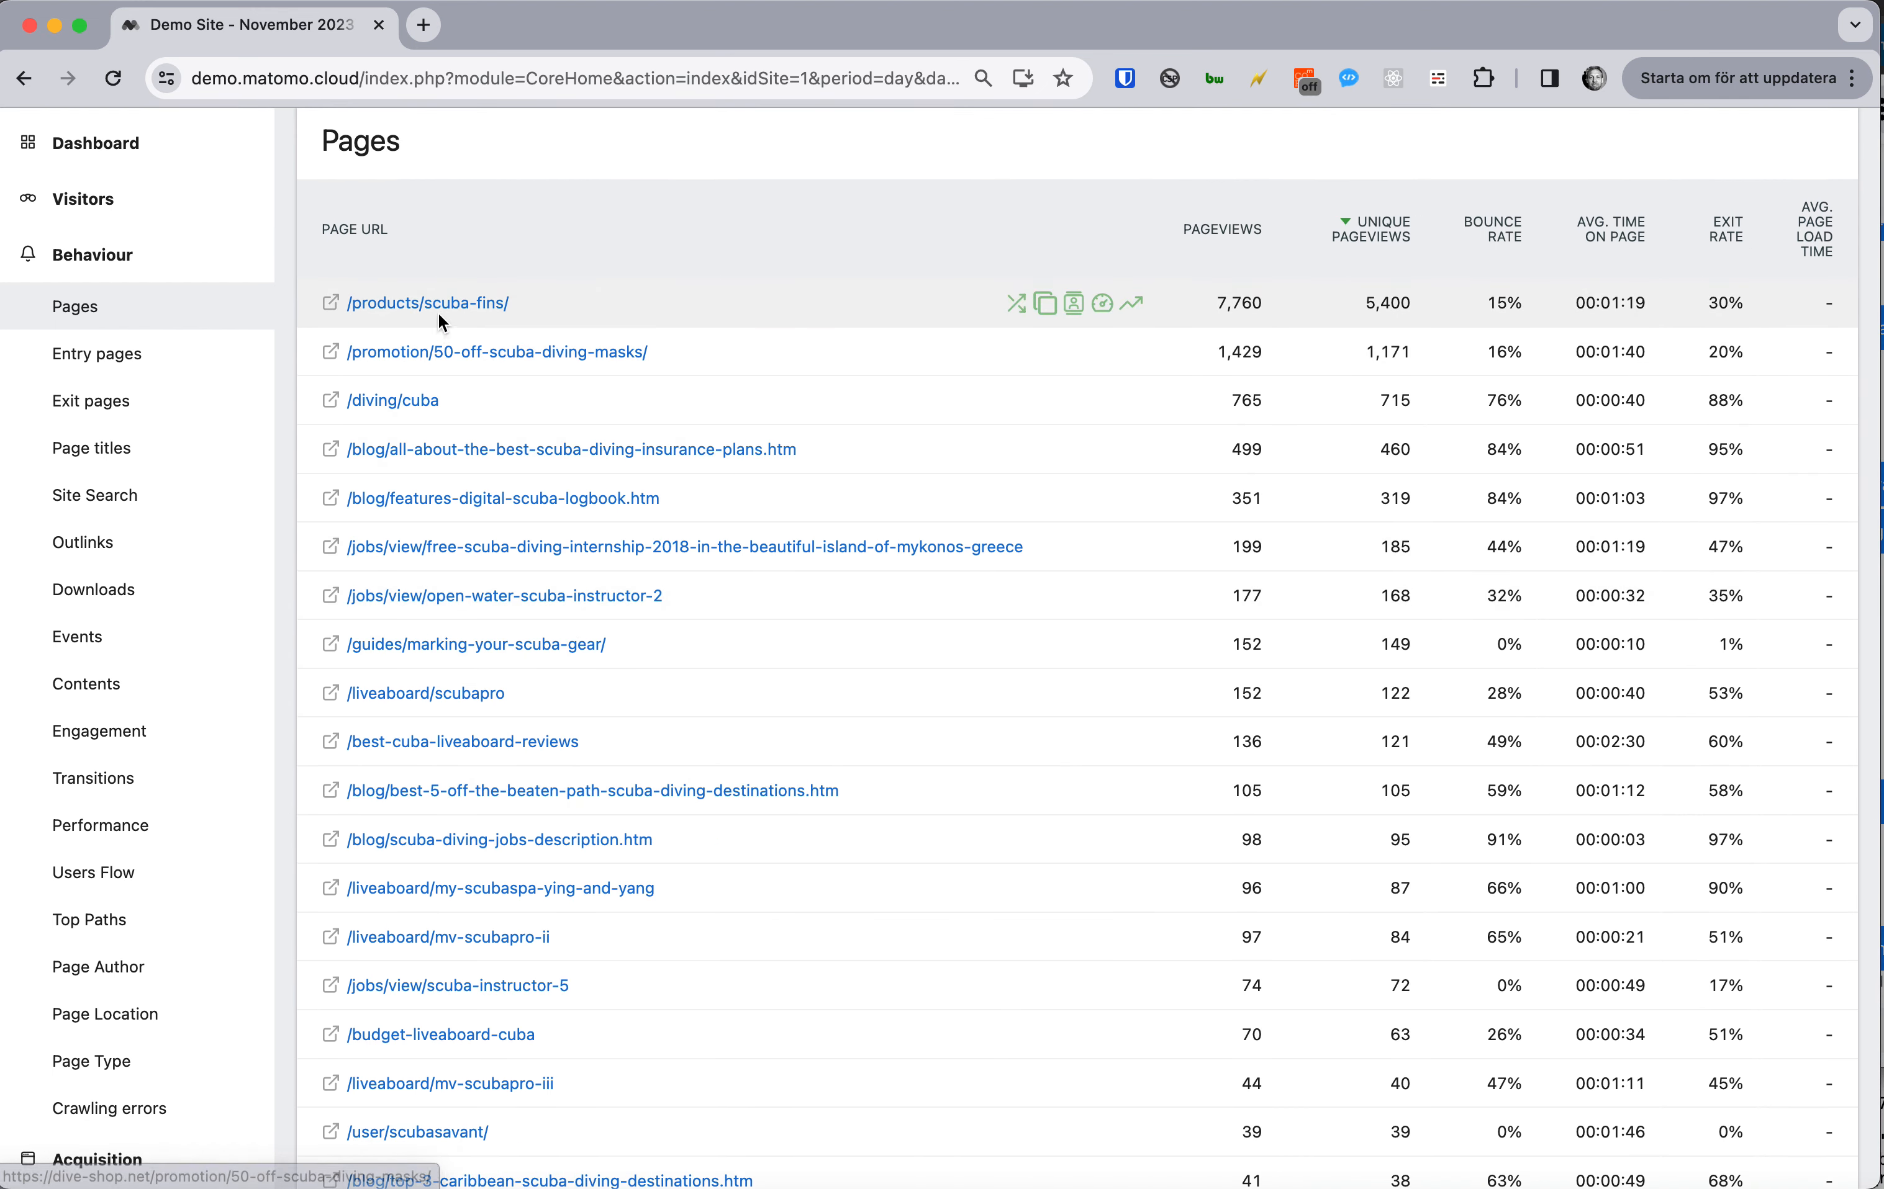
pyautogui.scroll(-5, 593, 708)
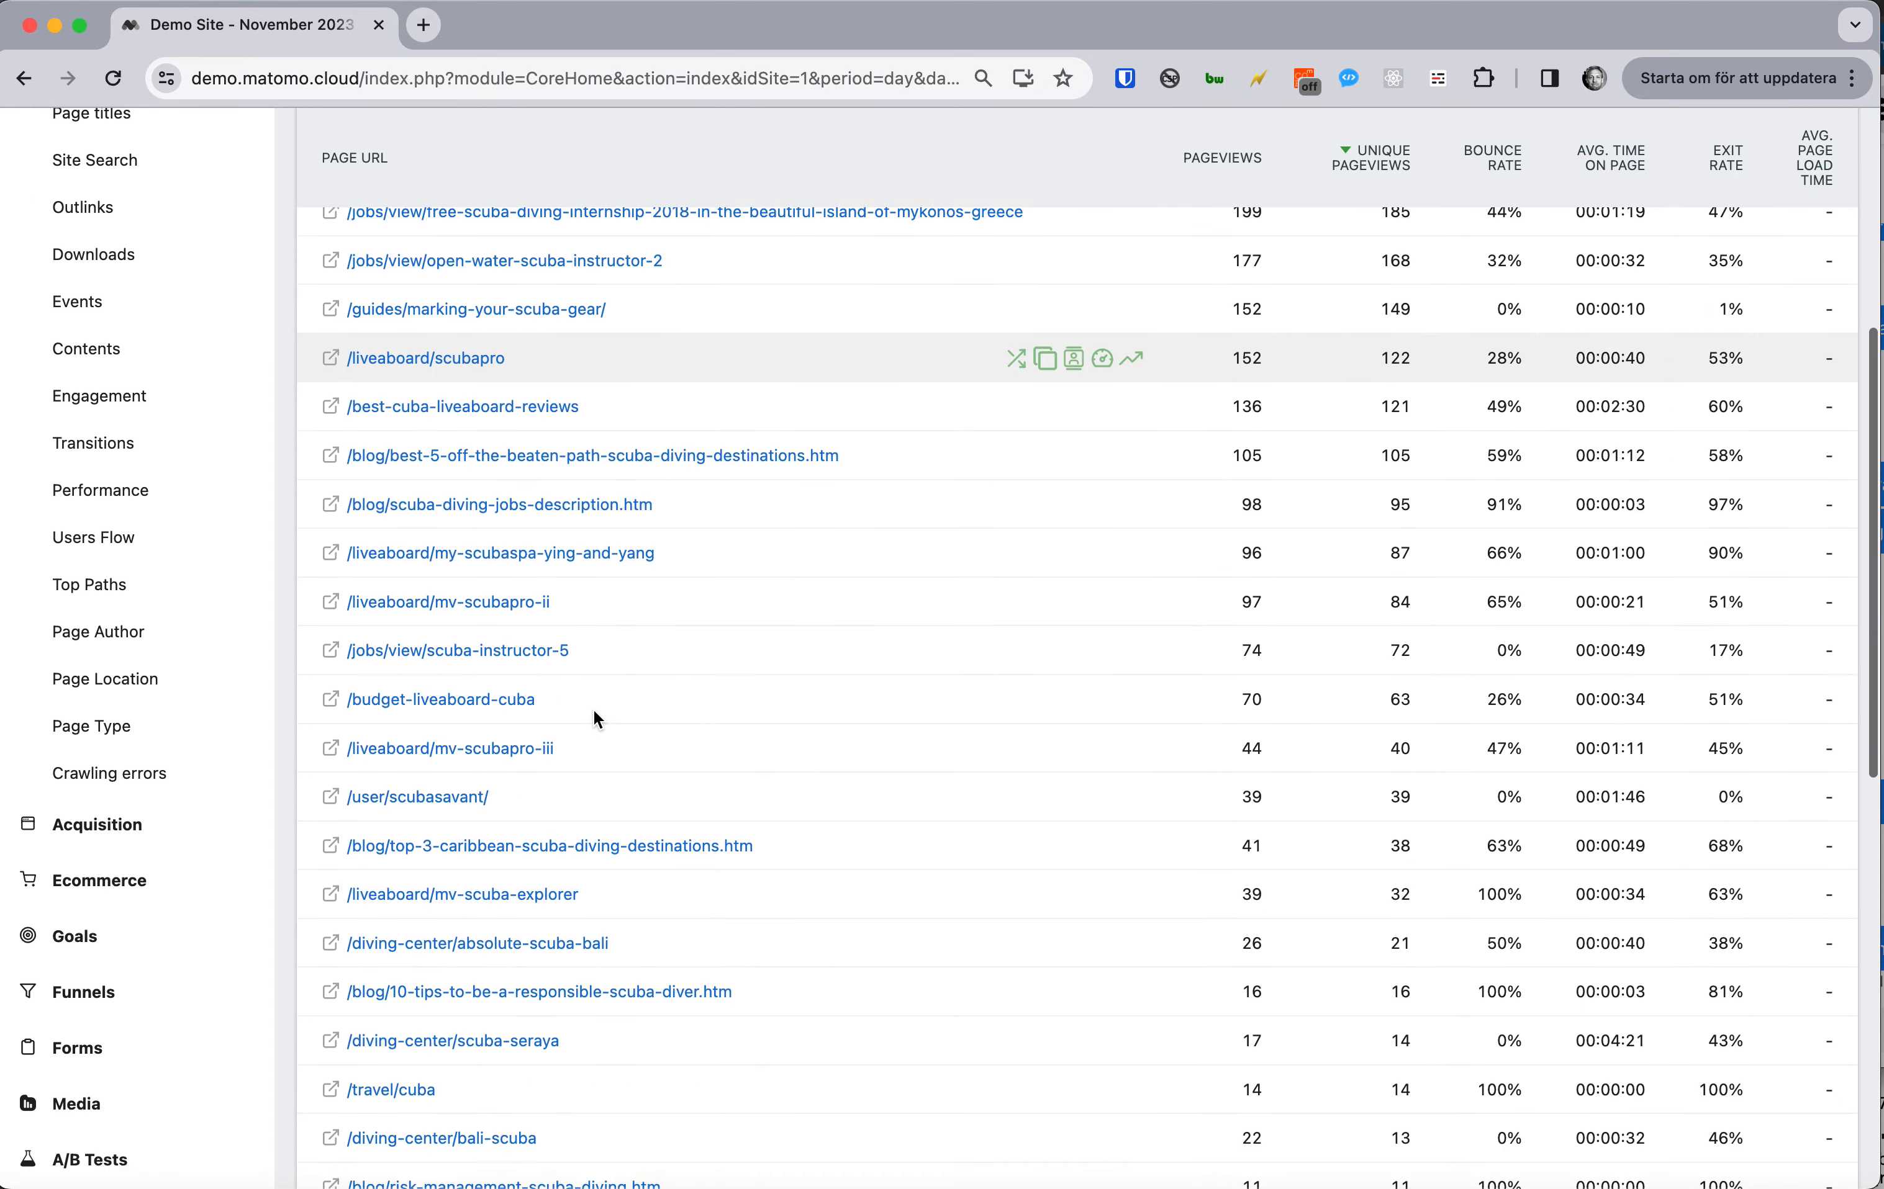
pyautogui.scroll(-1, 595, 716)
pyautogui.scroll(-10, 595, 715)
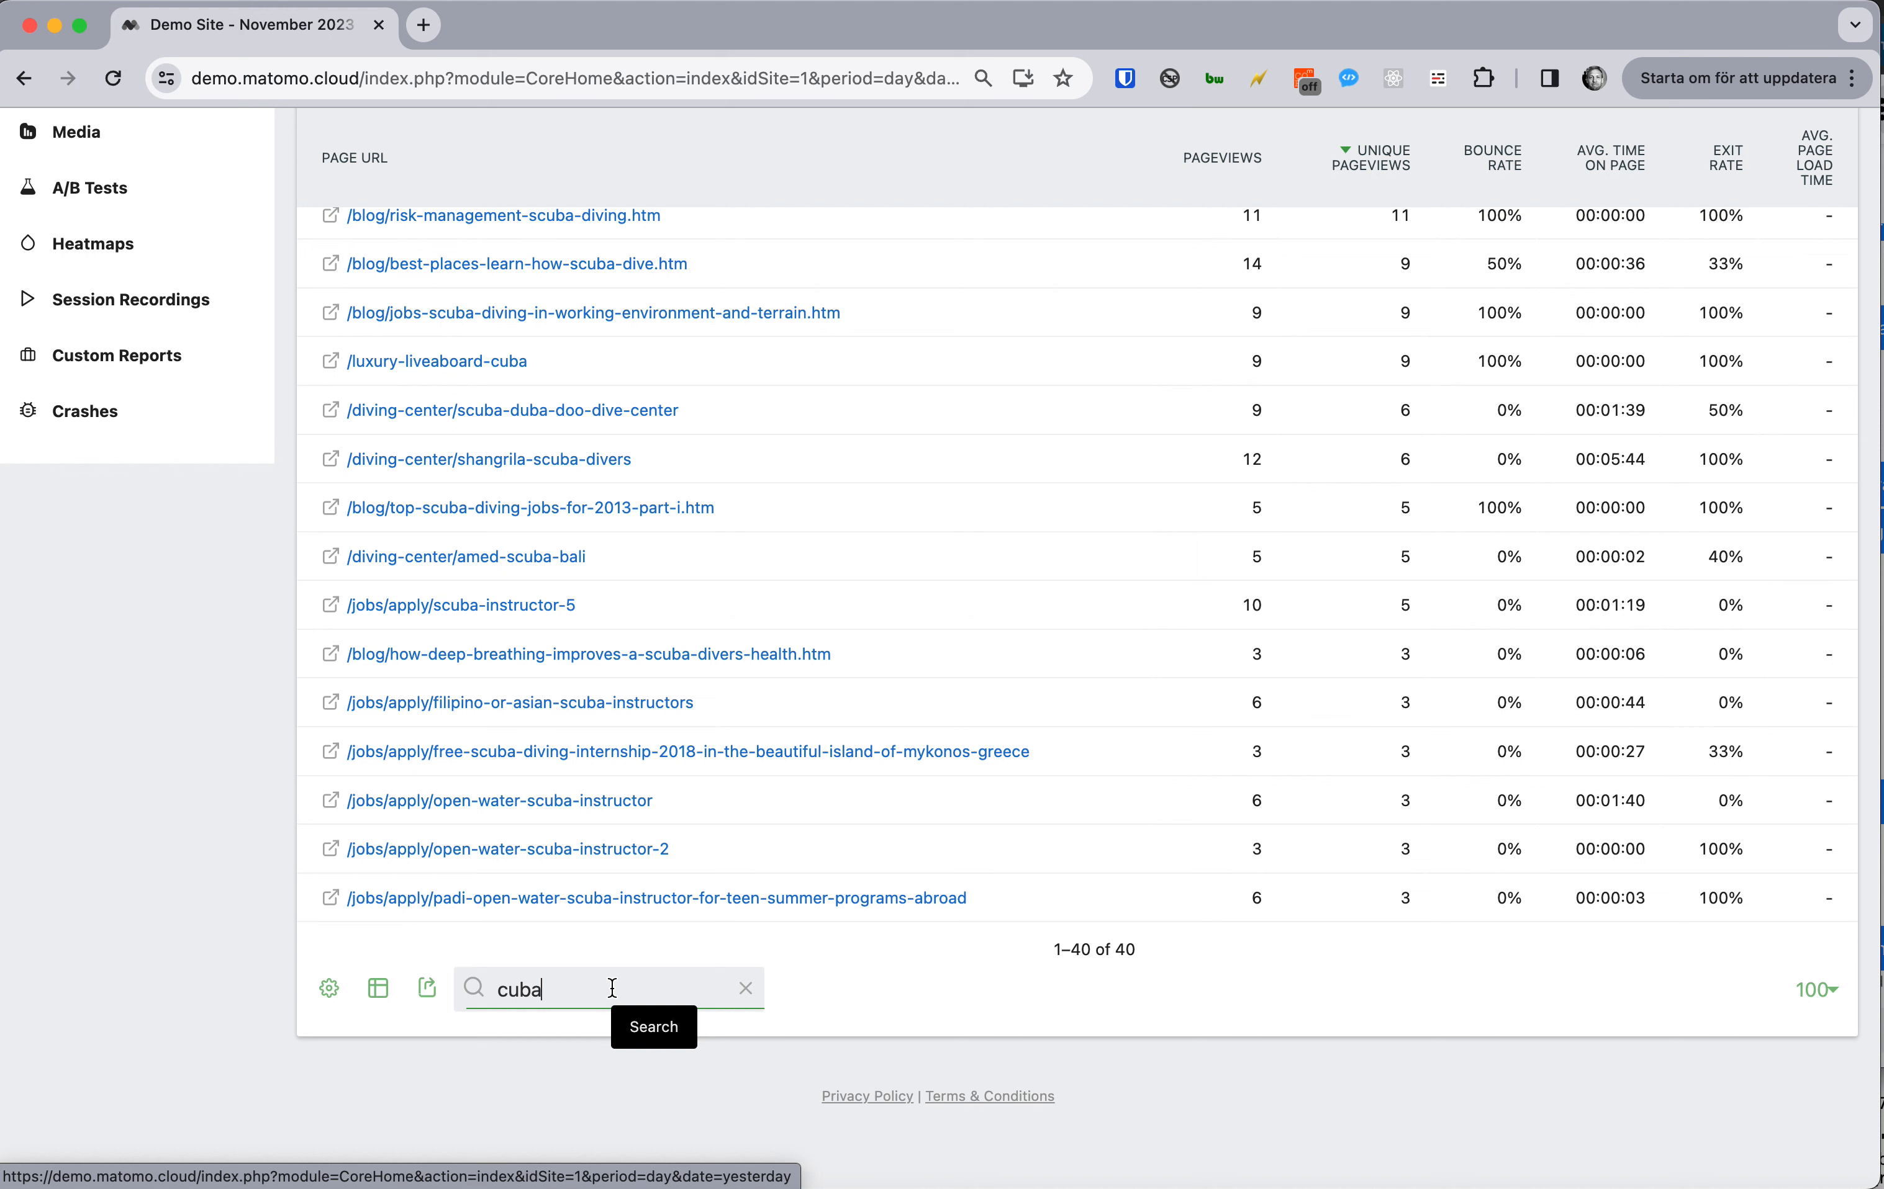
pyautogui.write('$')
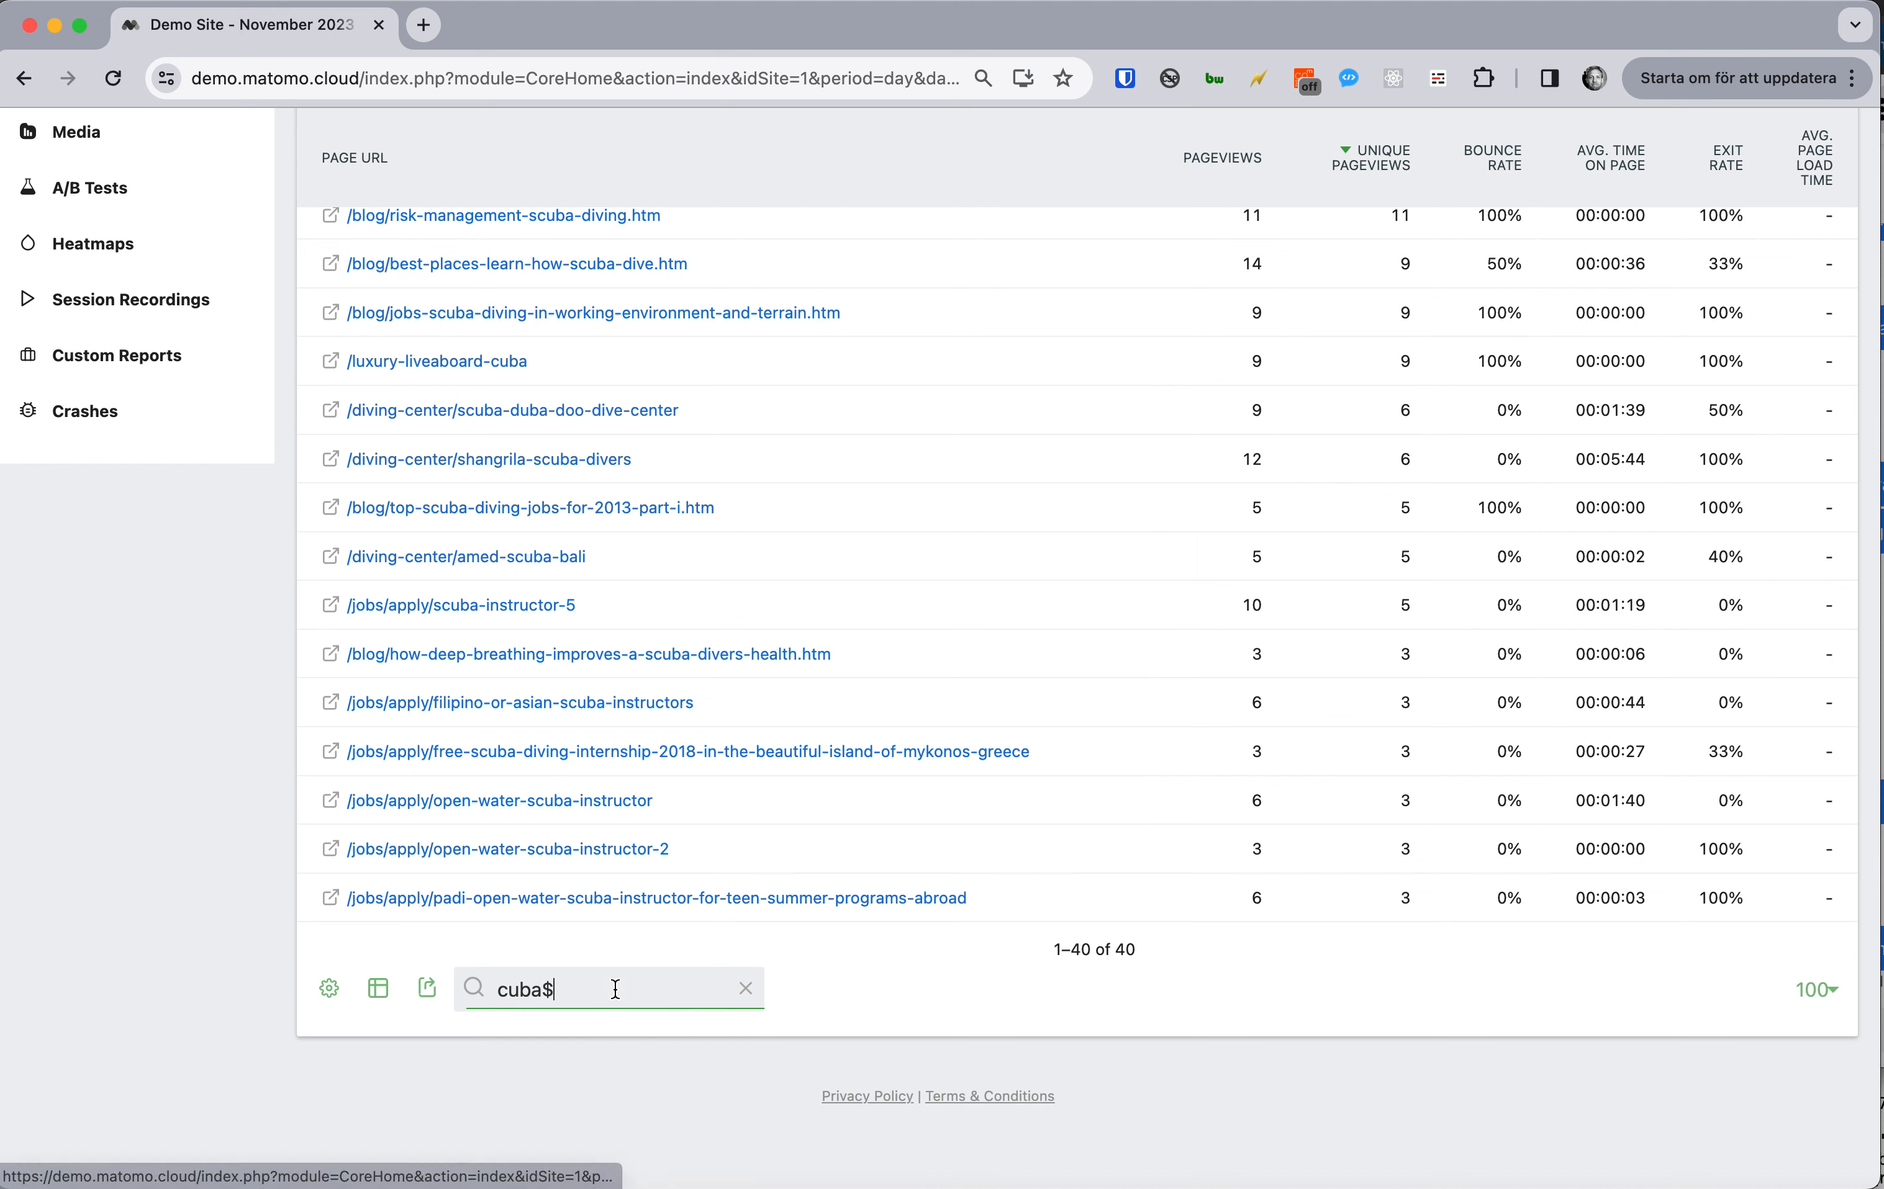
pyautogui.press('Return')
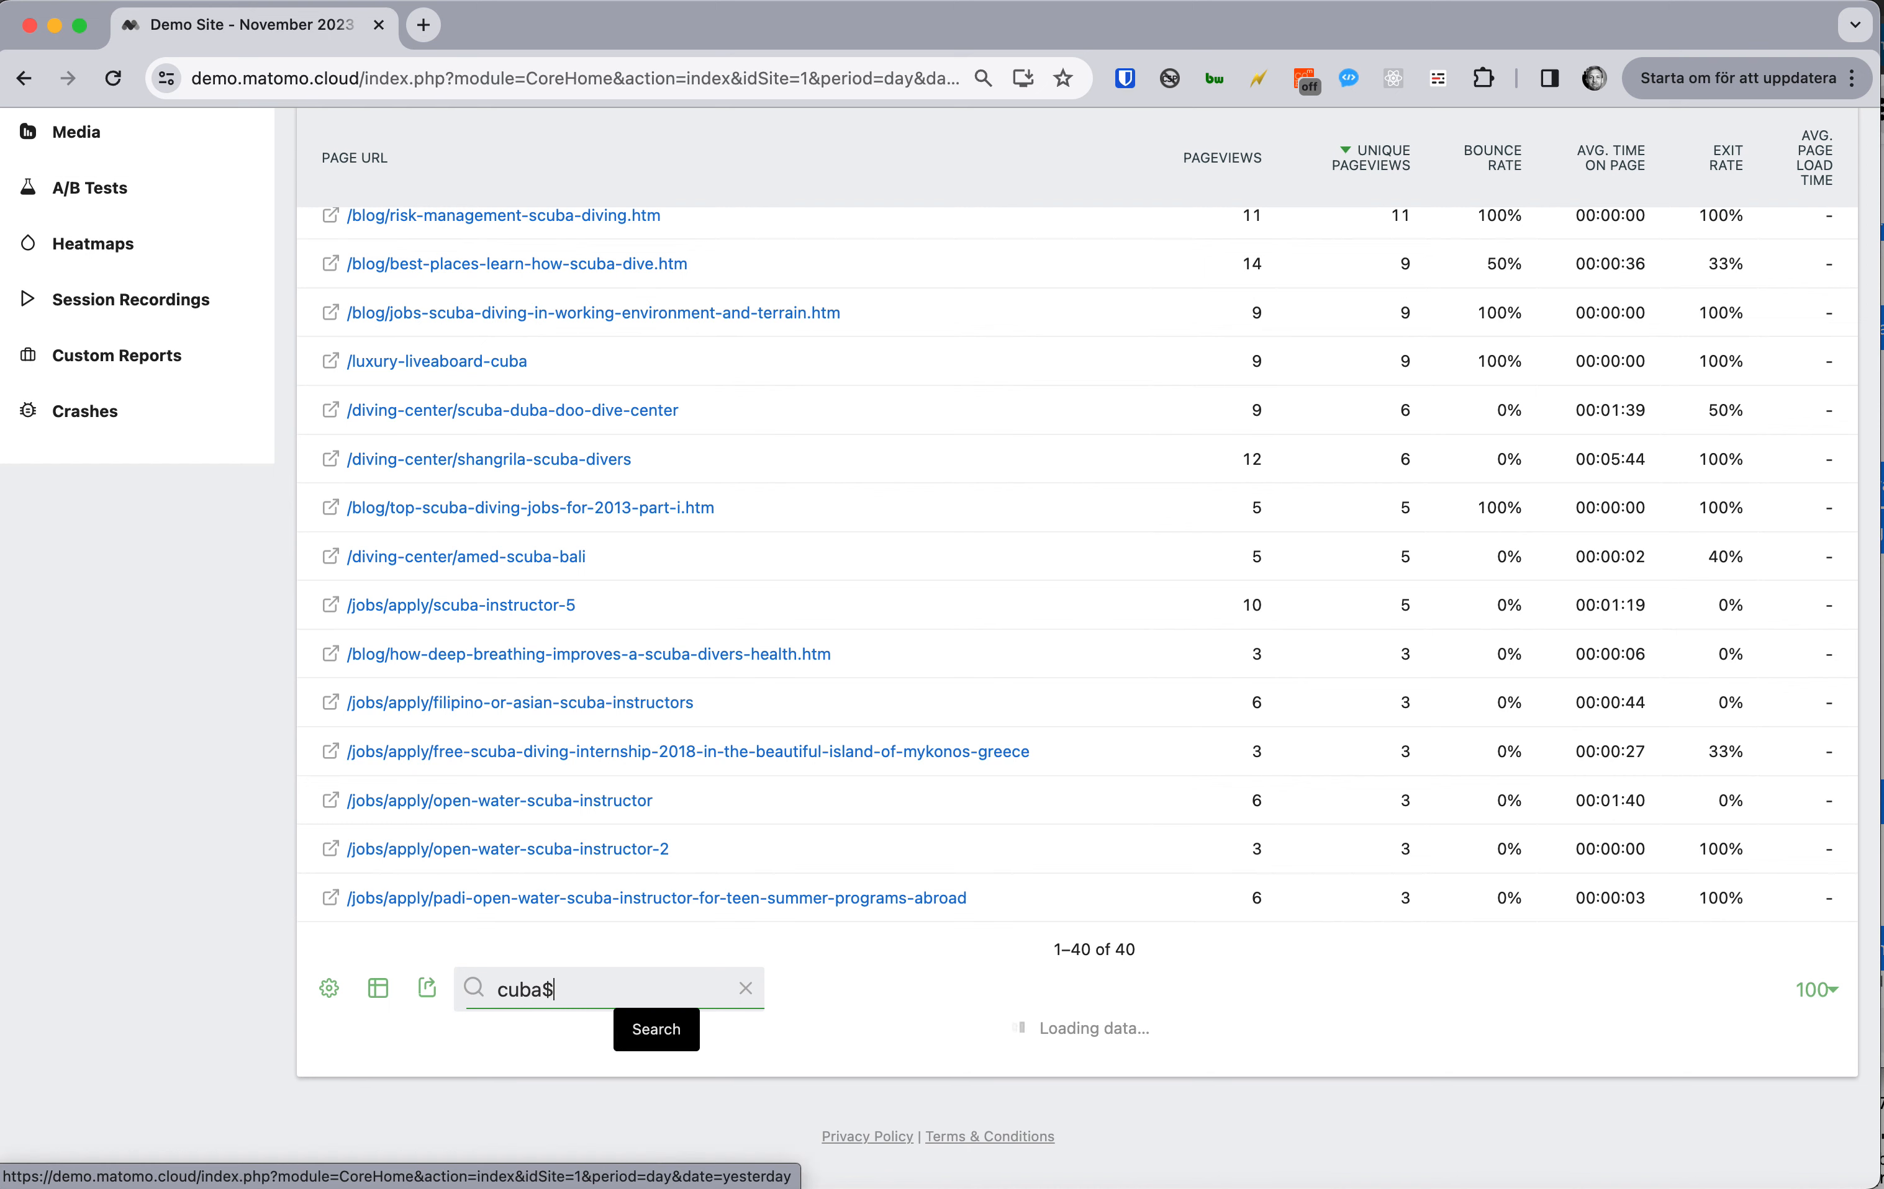
# Step: Replace the Pages report search with "^/diving" to match only URLs beginning with /diving
pyautogui.scroll(3, 621, 828)
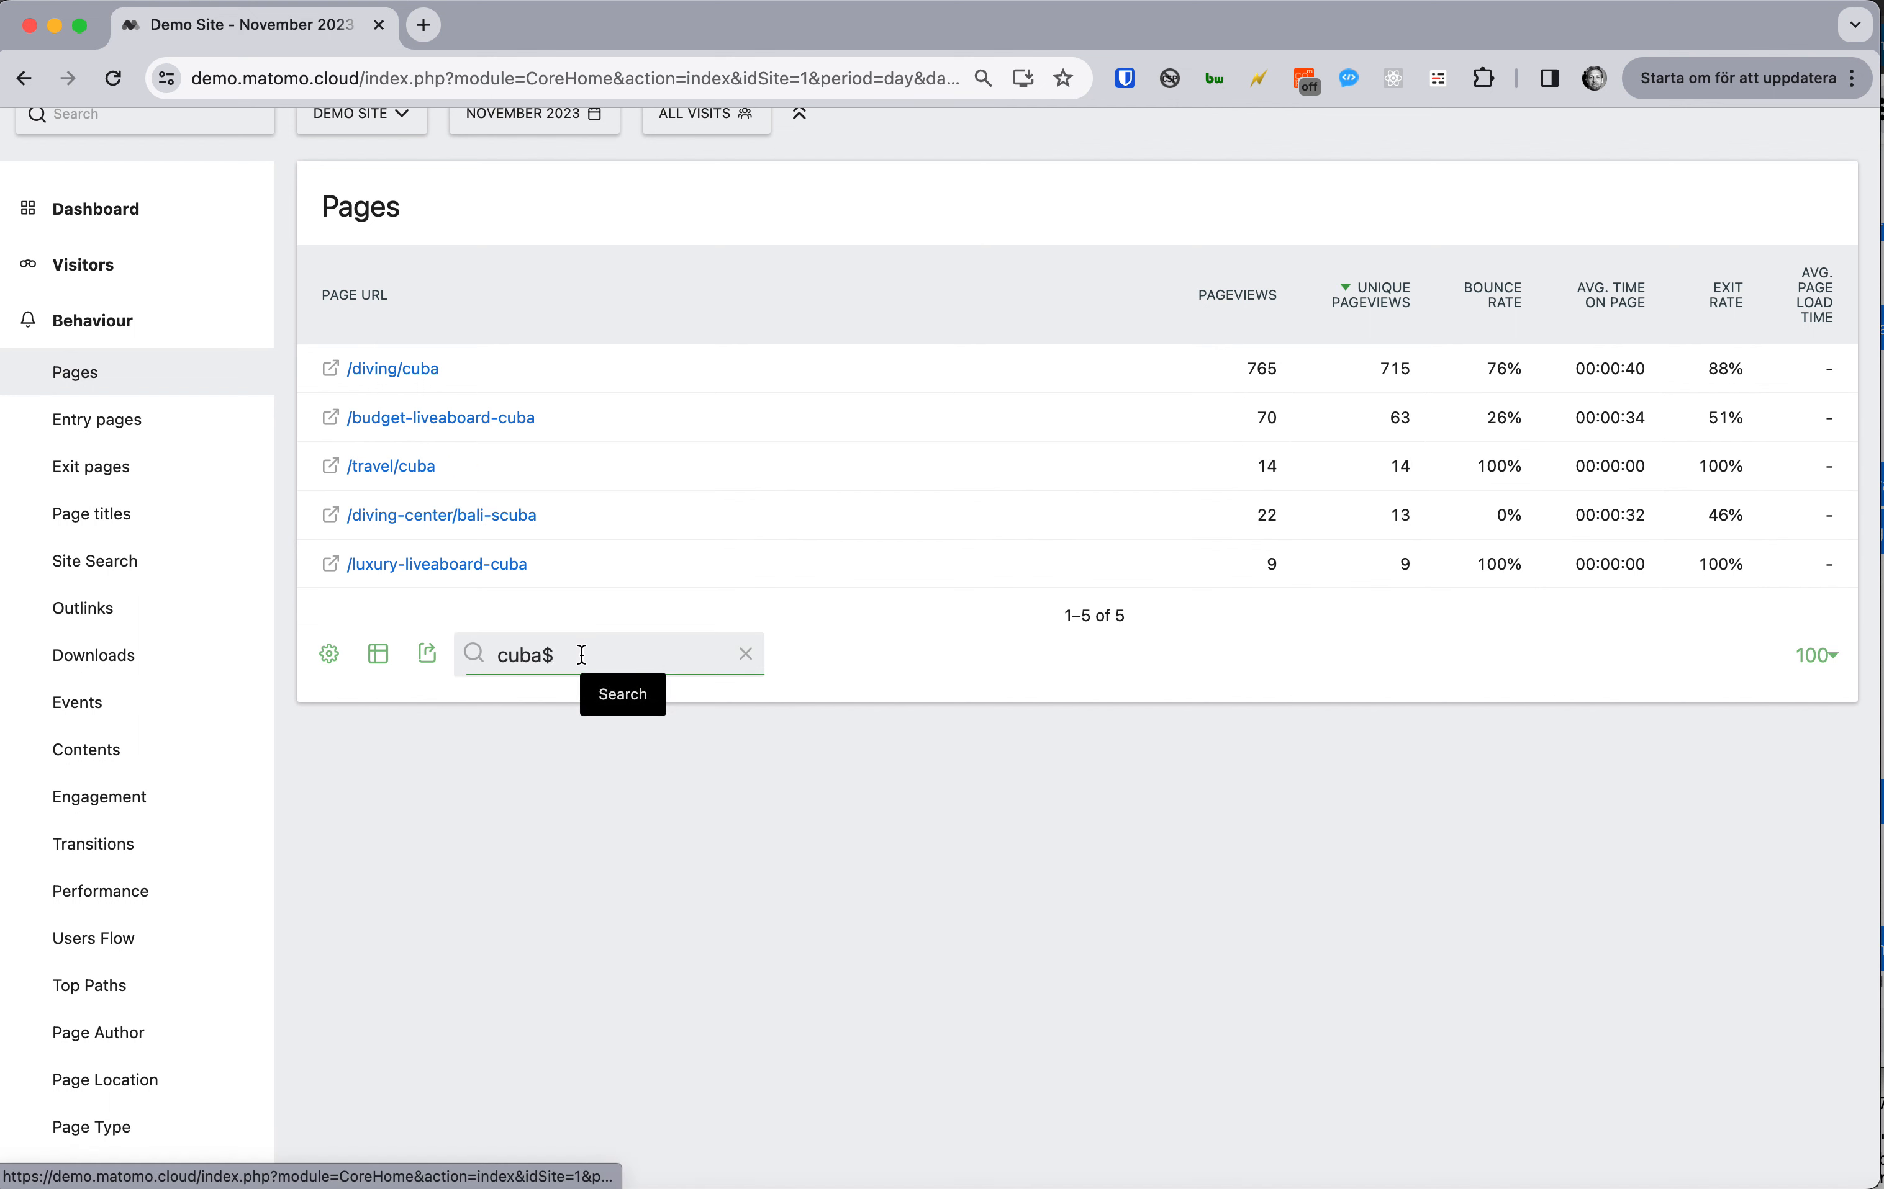
pyautogui.press('super+a')
pyautogui.press('BackSpace')
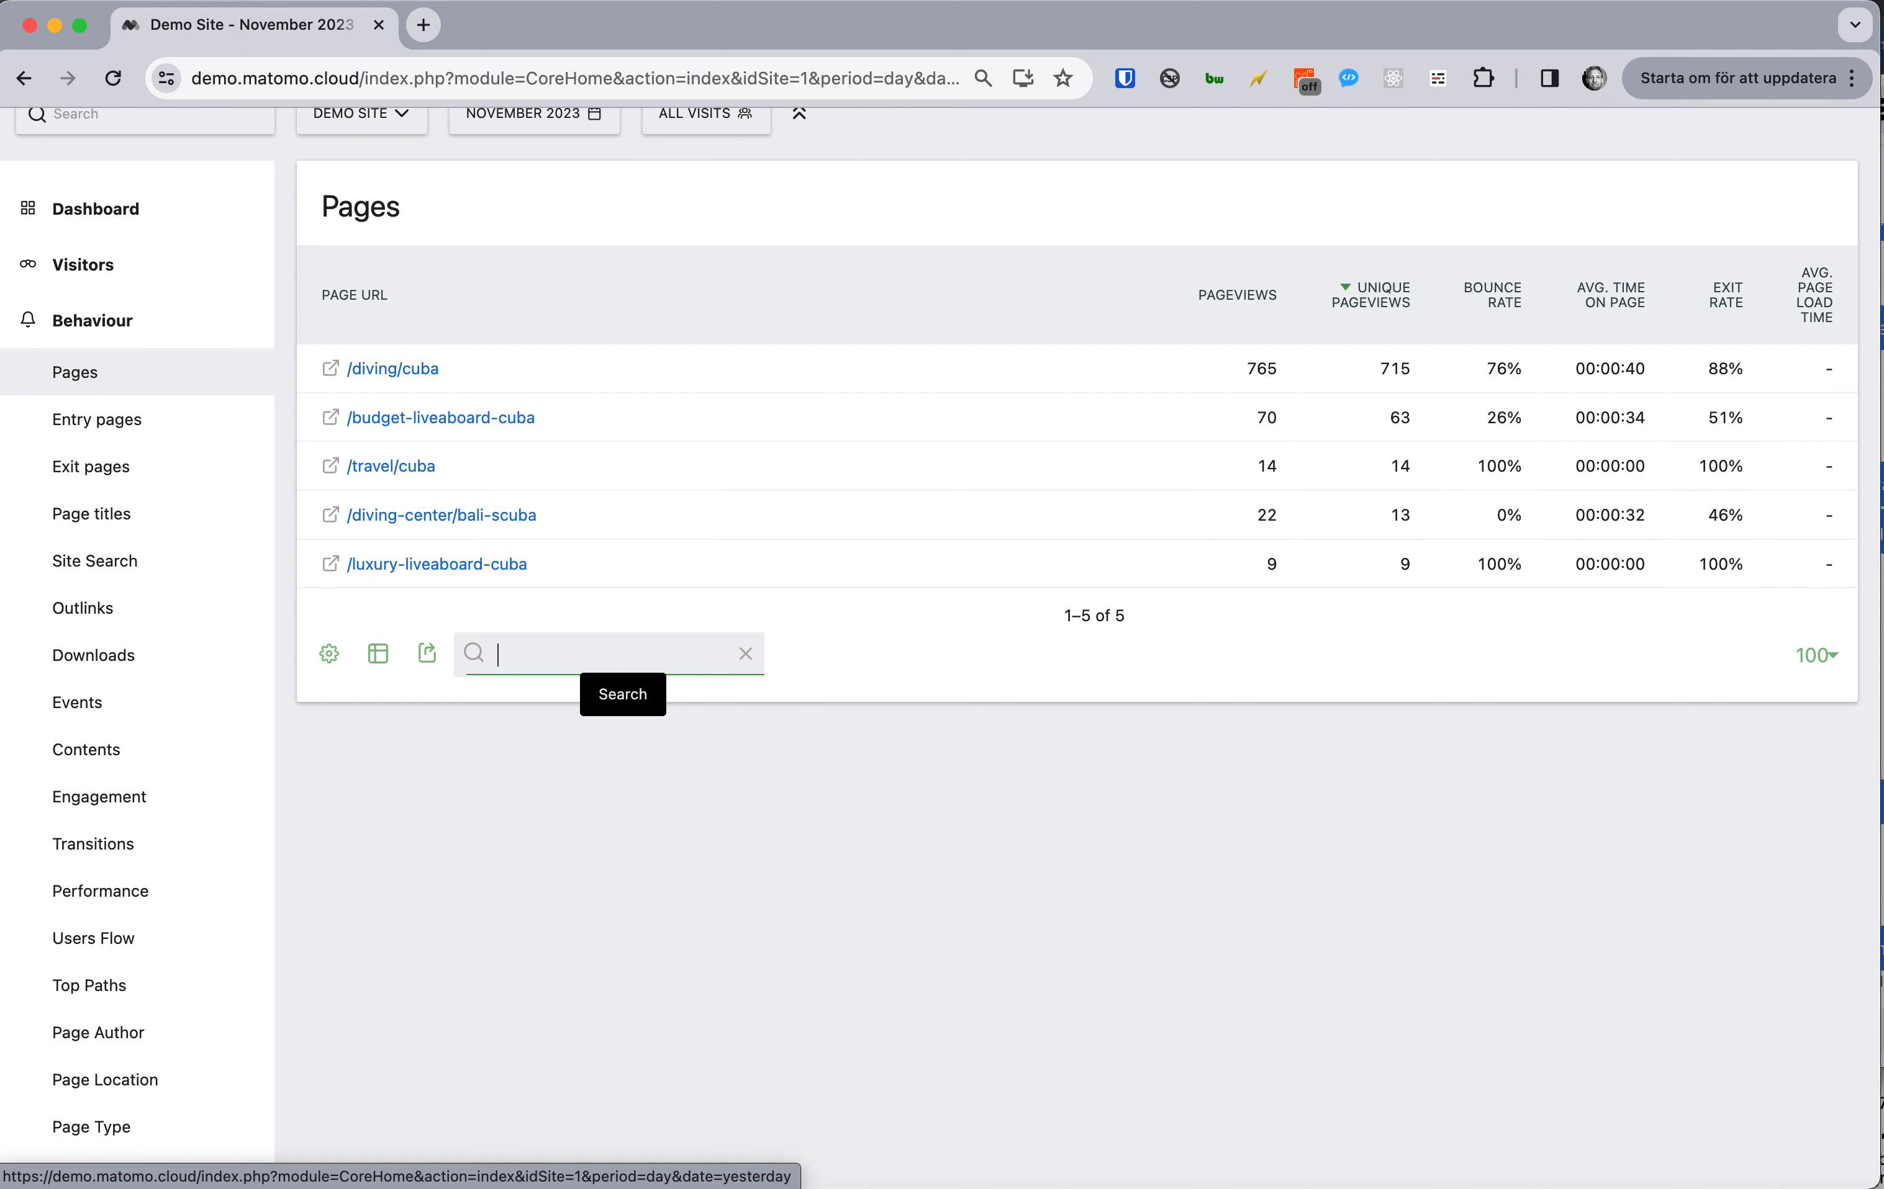
pyautogui.write('^/')
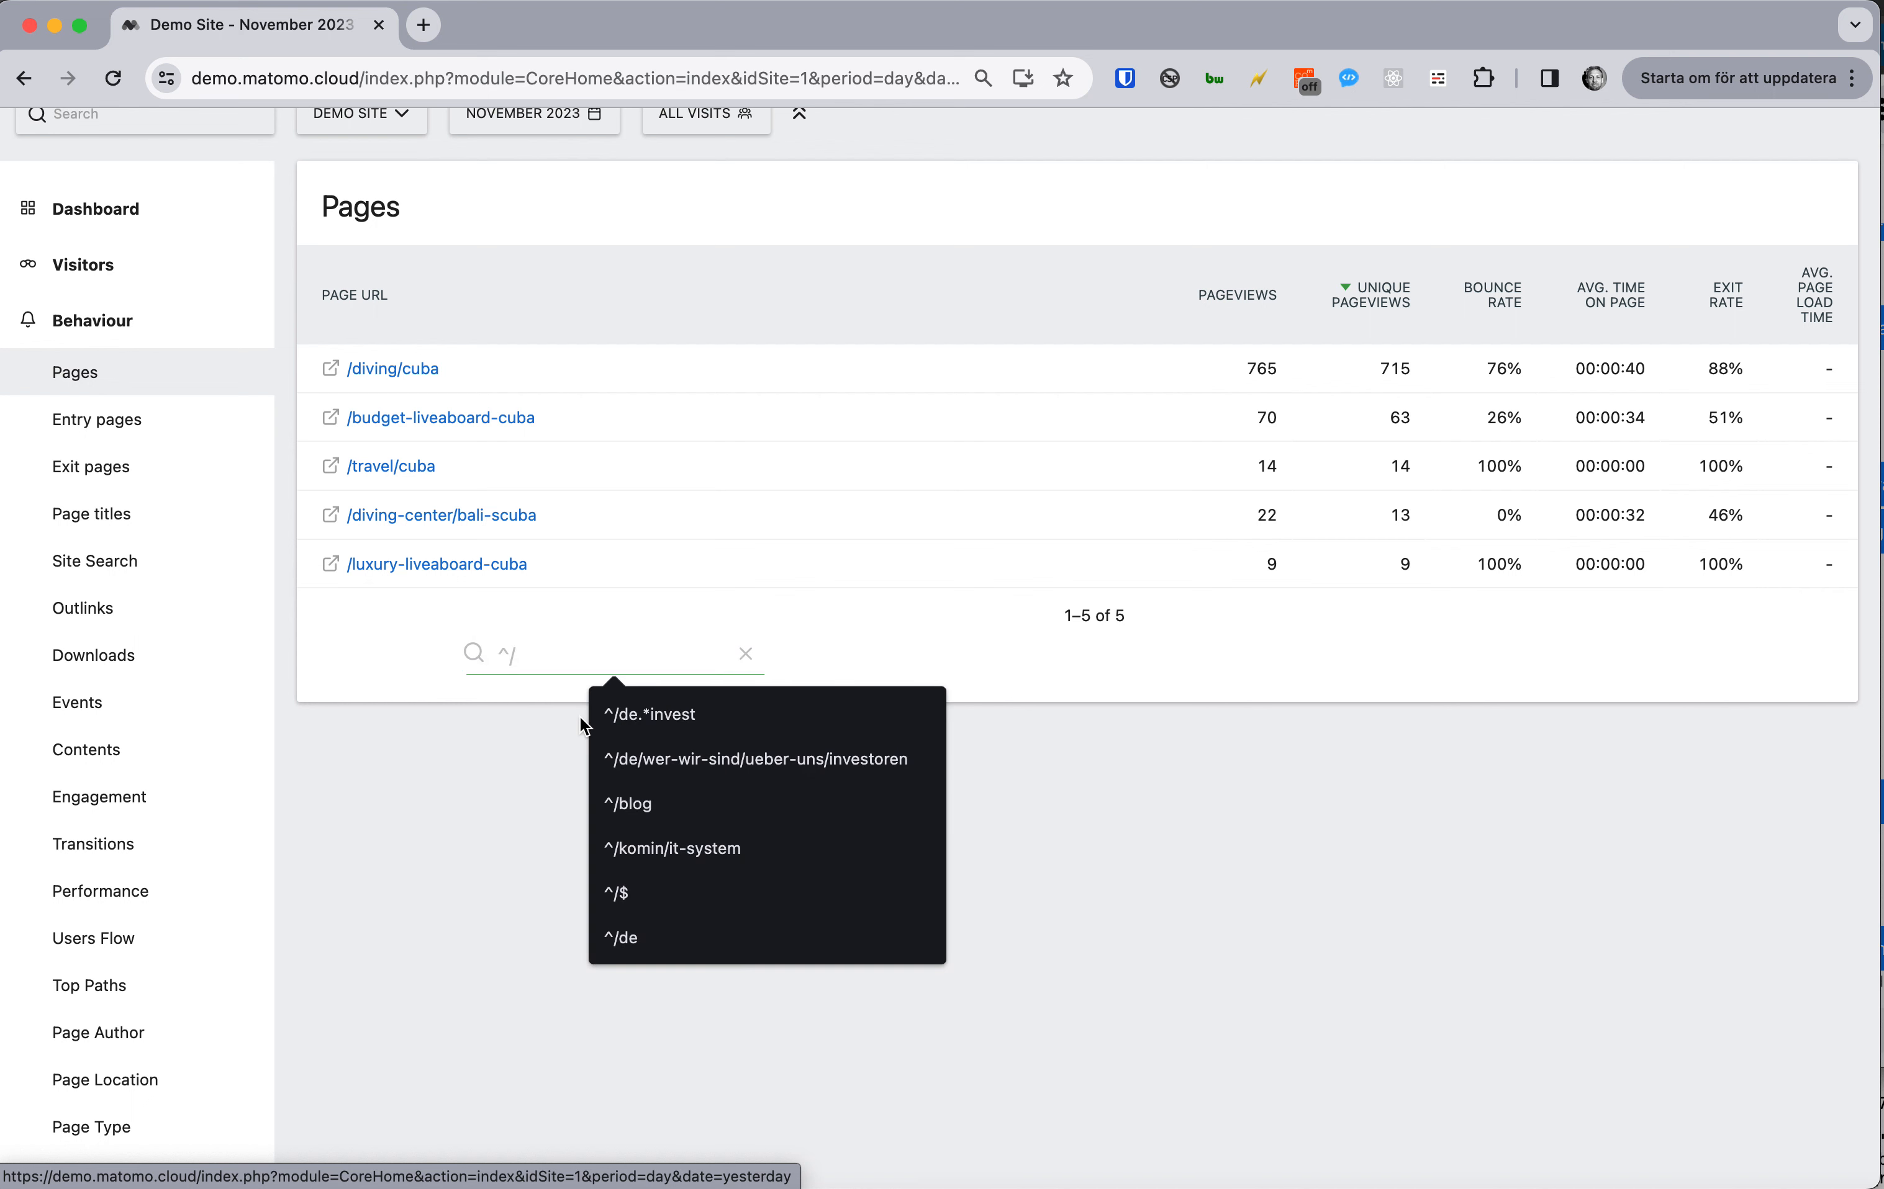
pyautogui.write('diving')
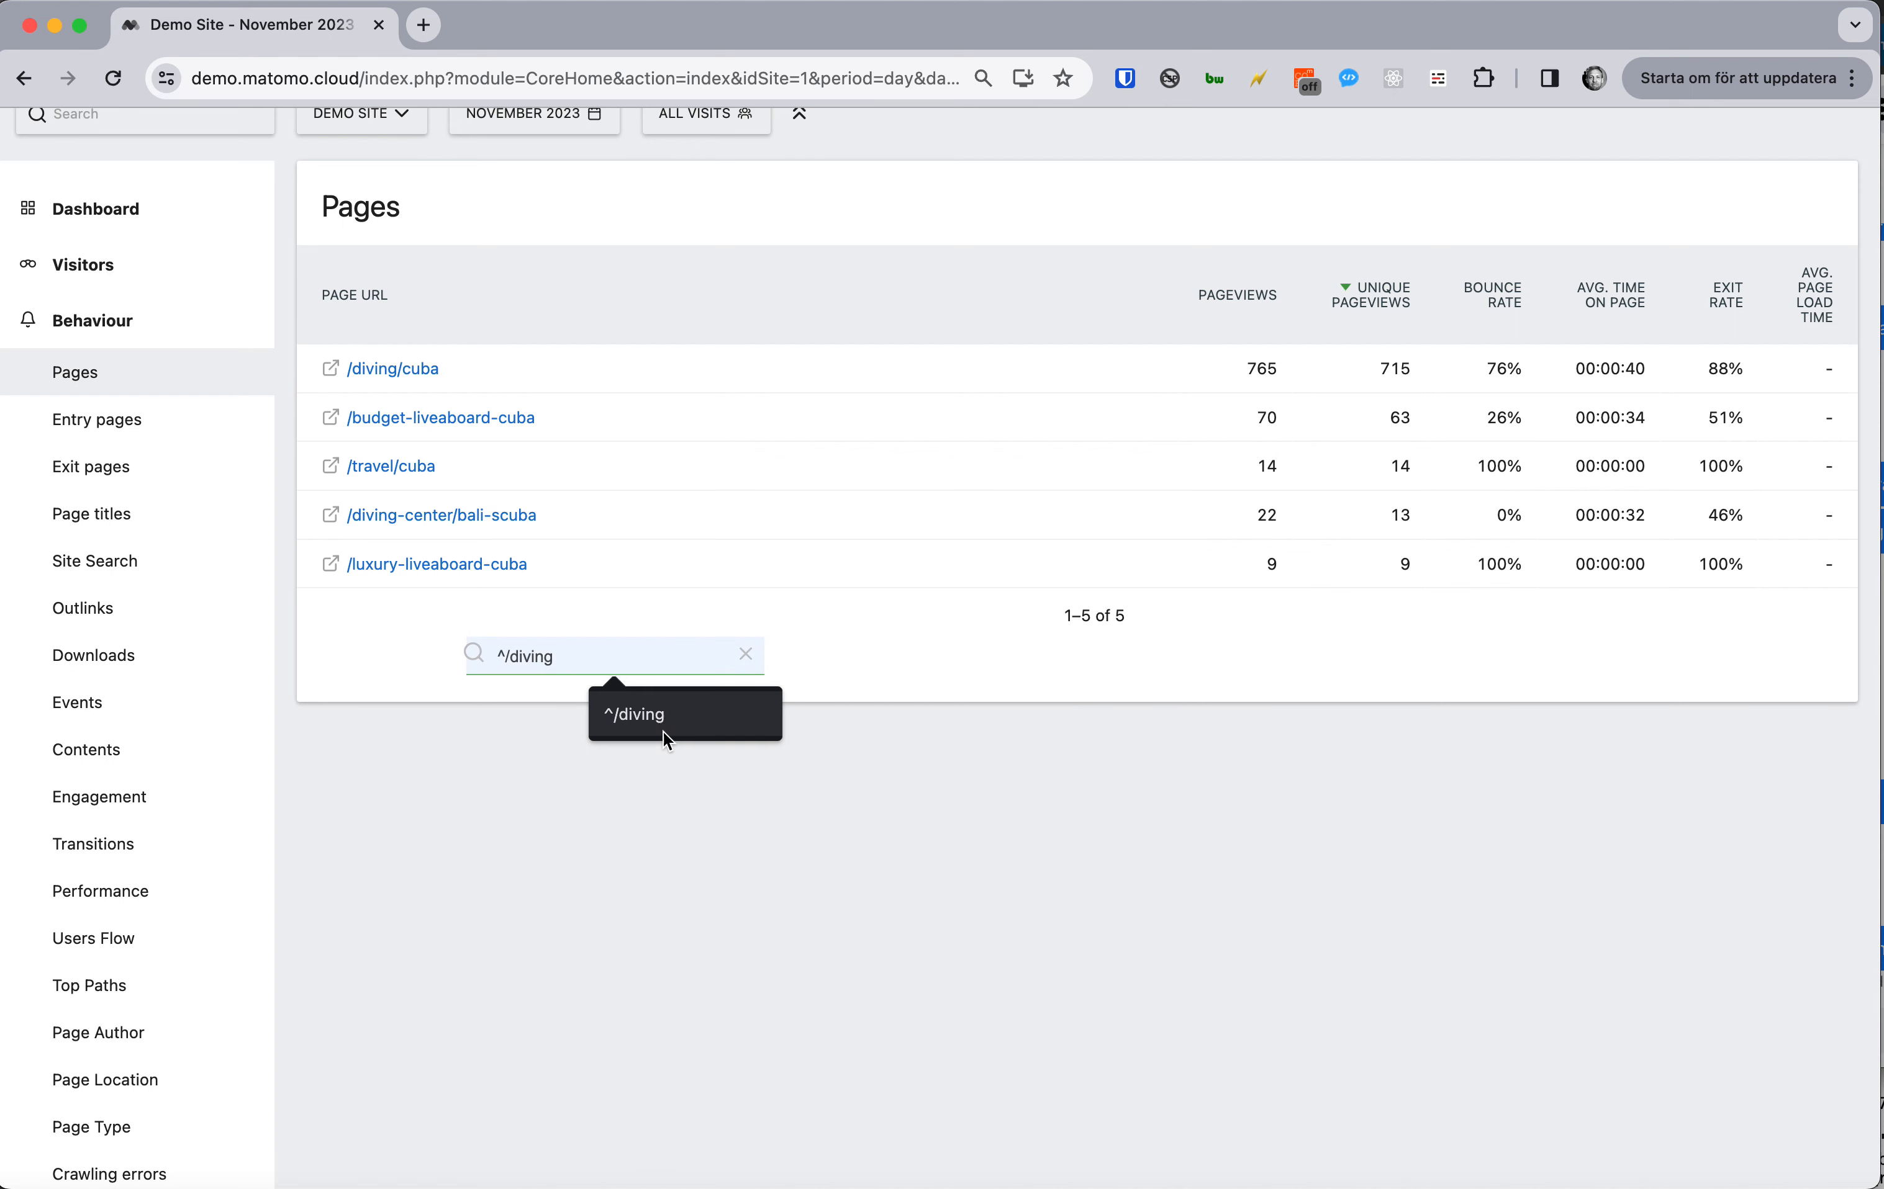
pyautogui.click(665, 716)
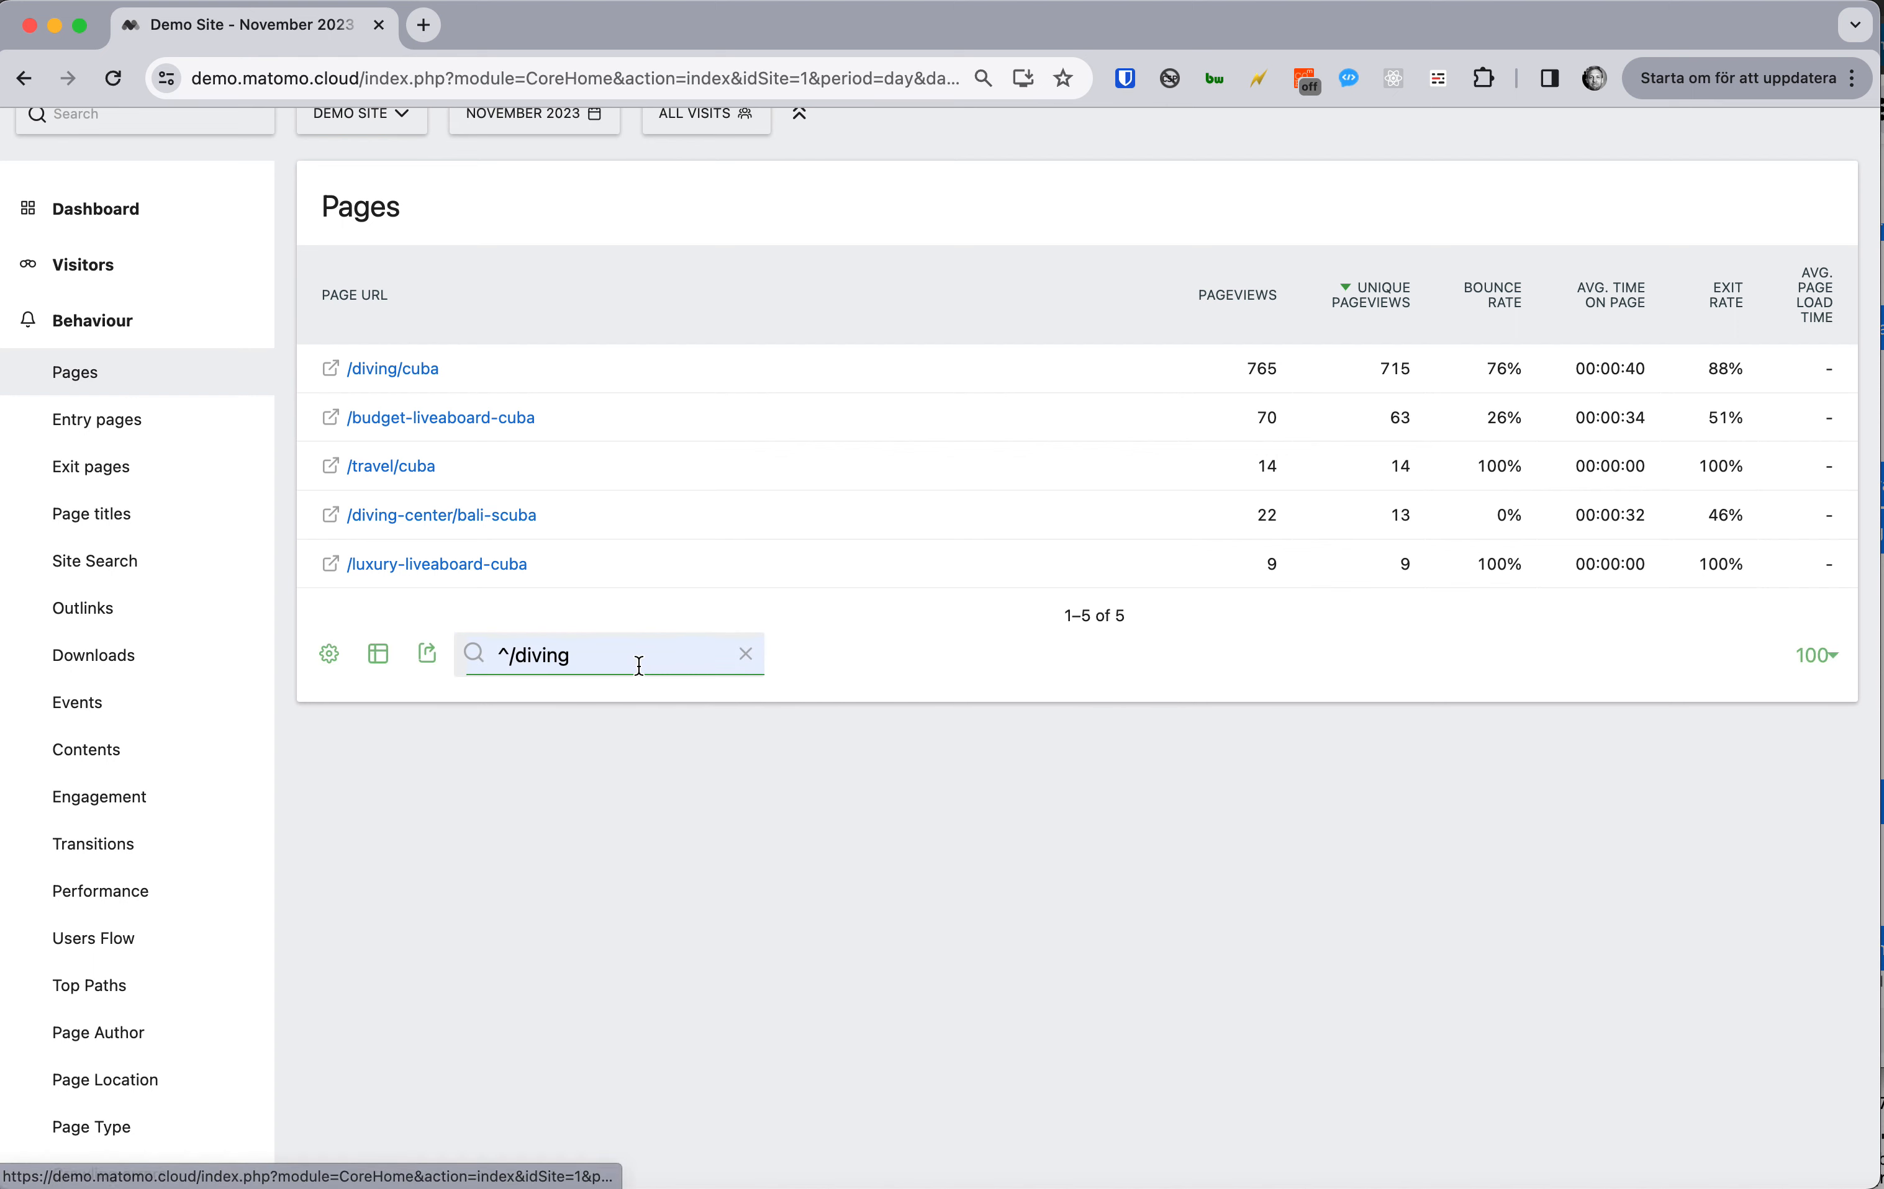
pyautogui.press('Return')
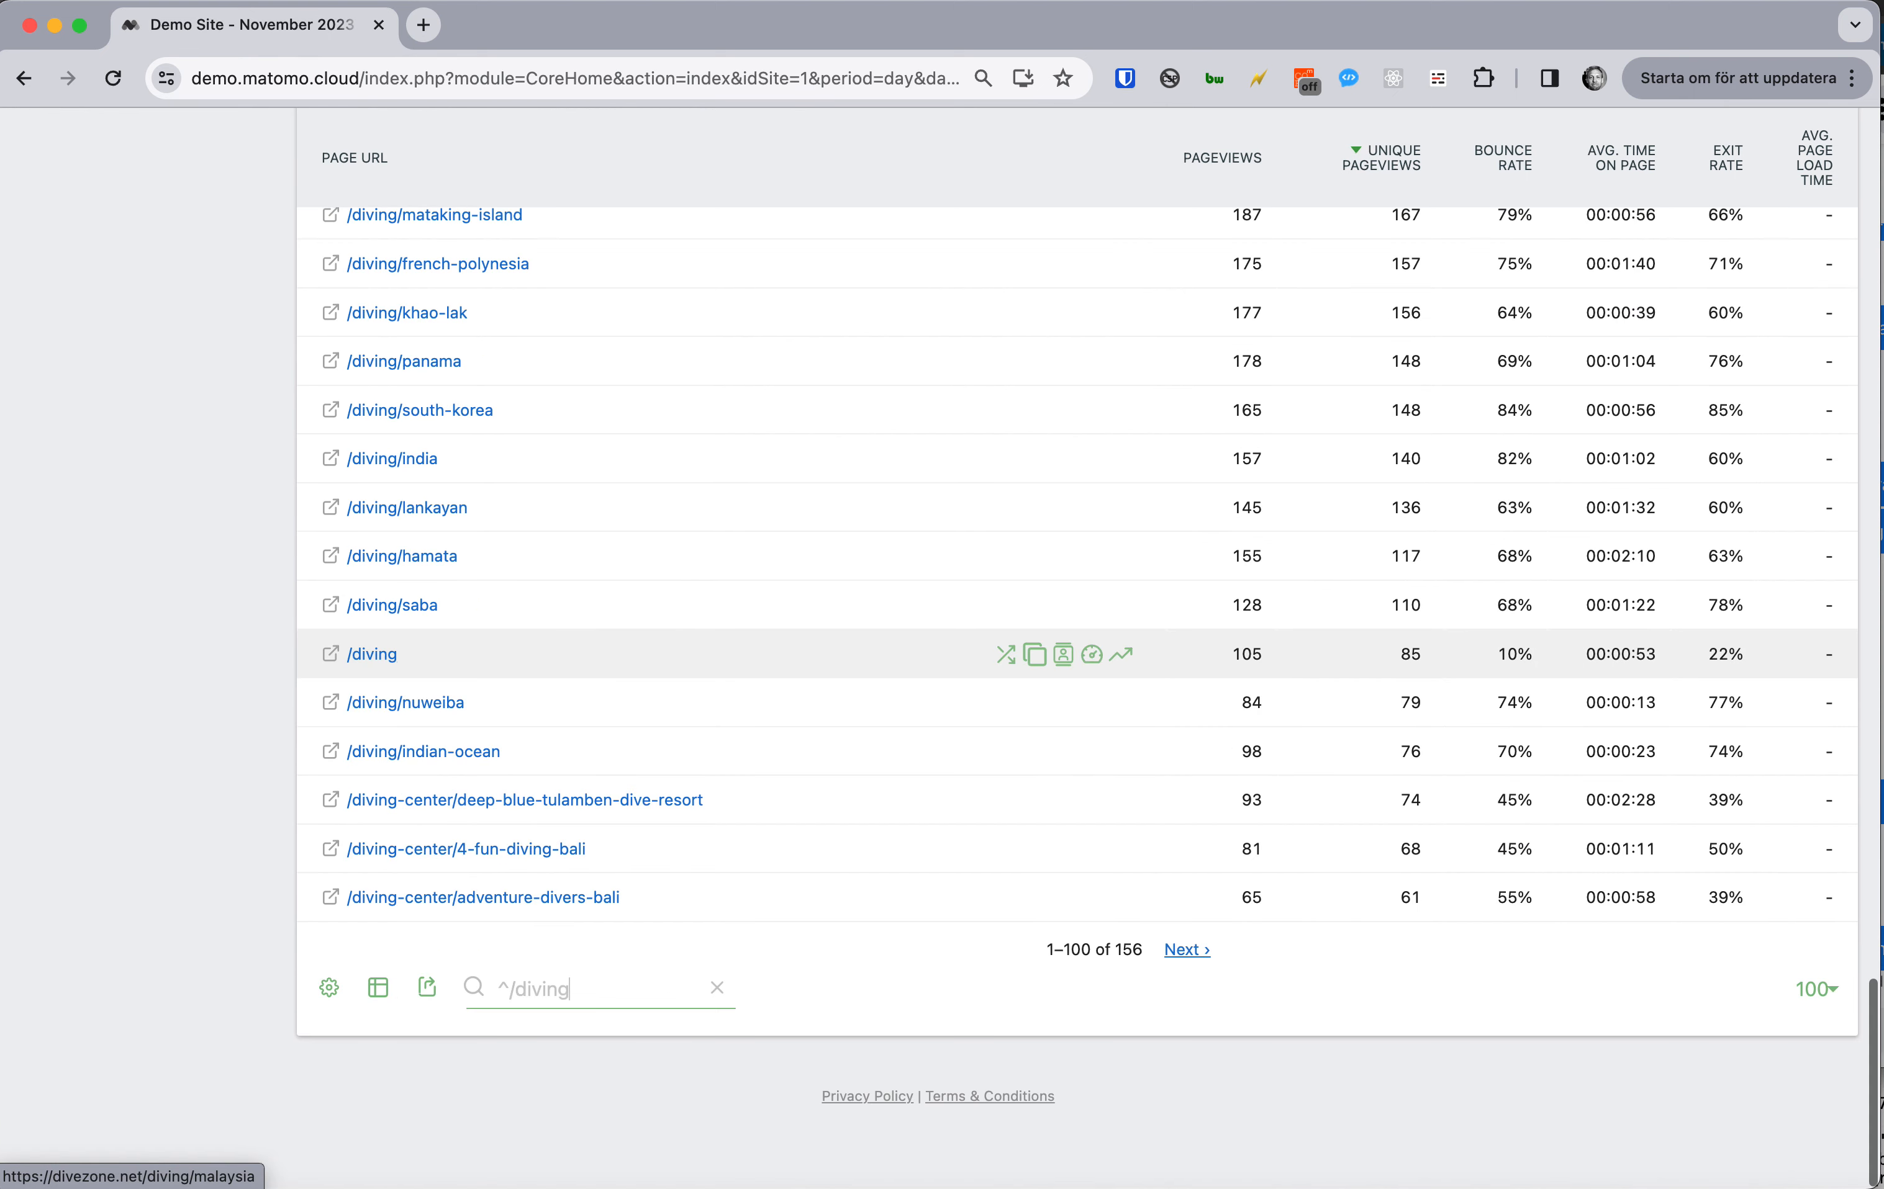
# Step: Review the URLs beginning with /diving and change the report search to "[0-9][0-9][0-9][0-9]" to match four consecutive digits
pyautogui.scroll(20, 542, 574)
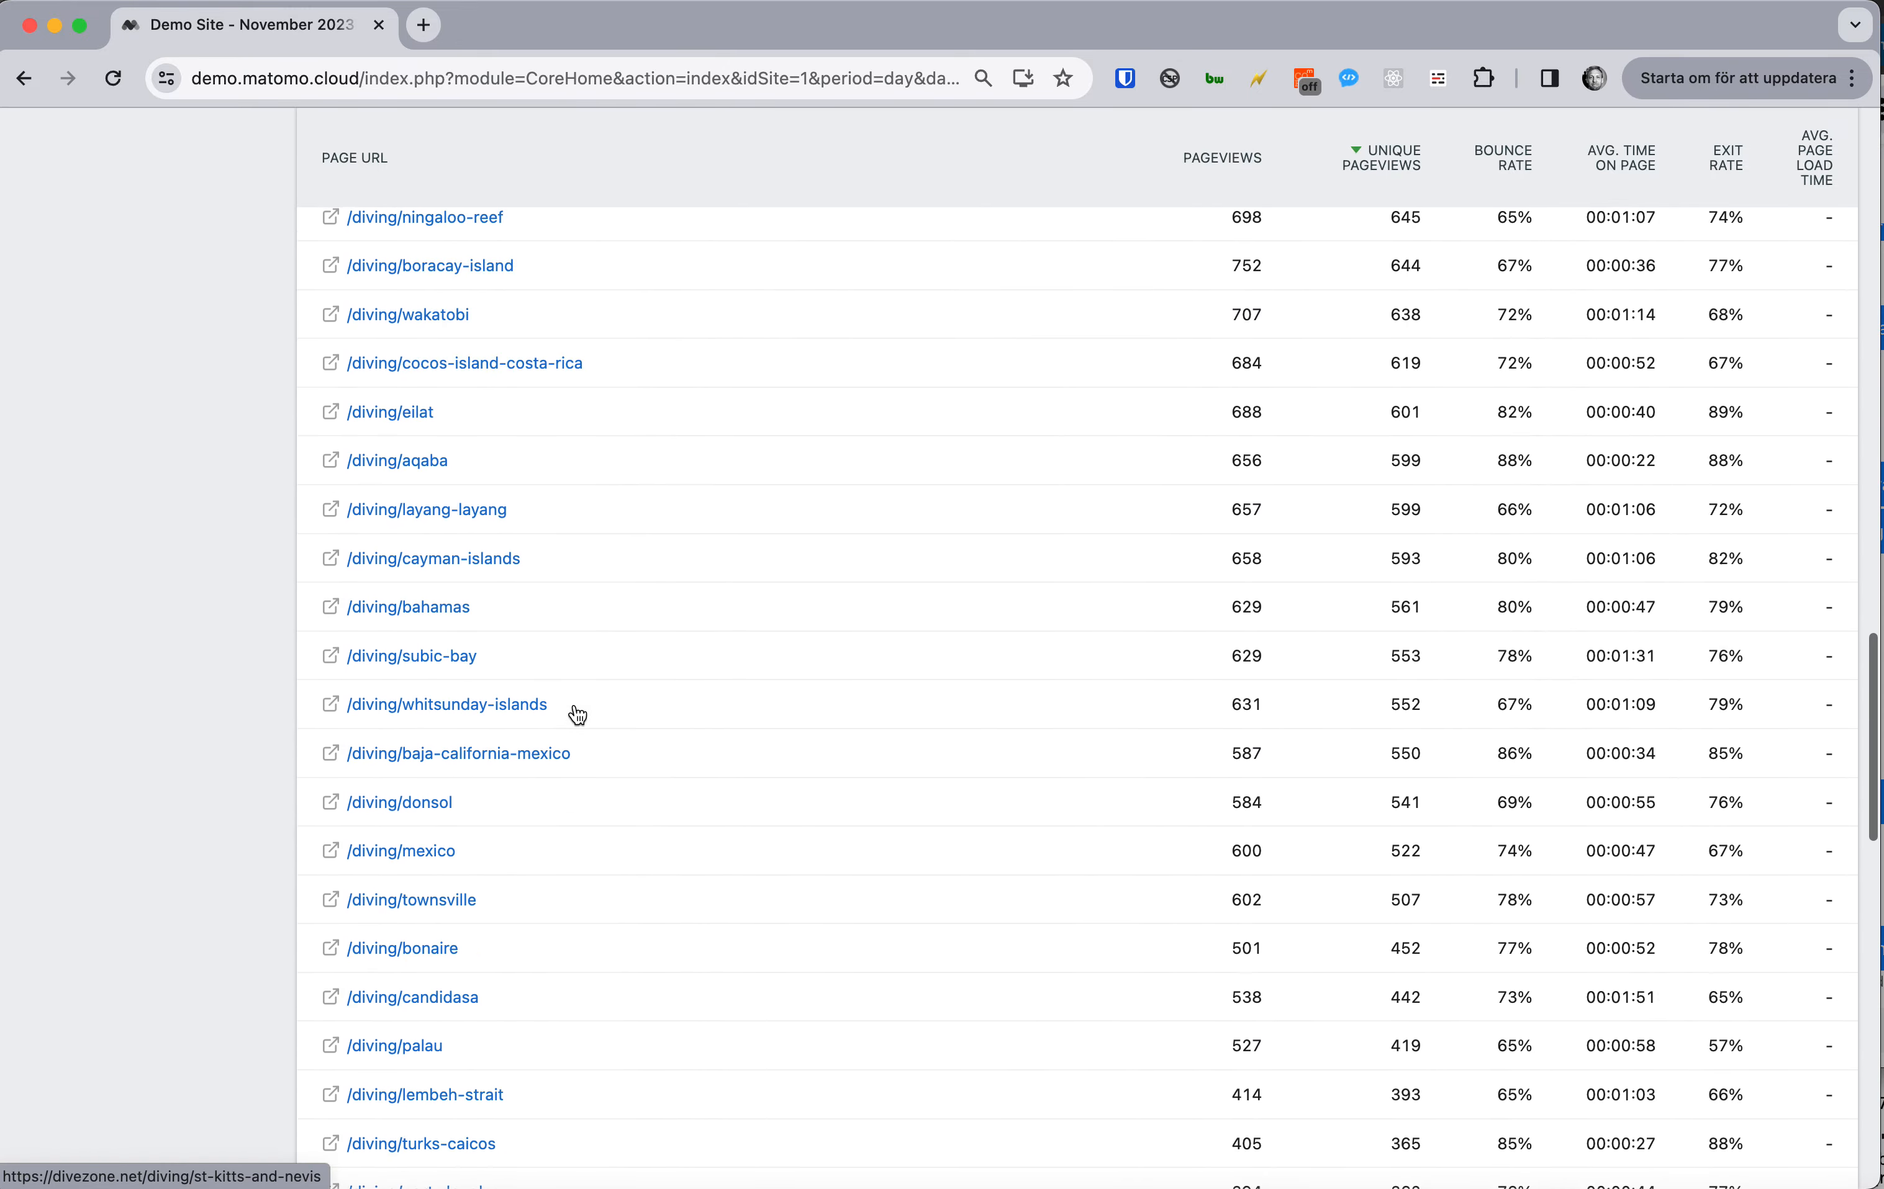
pyautogui.scroll(17, 606, 565)
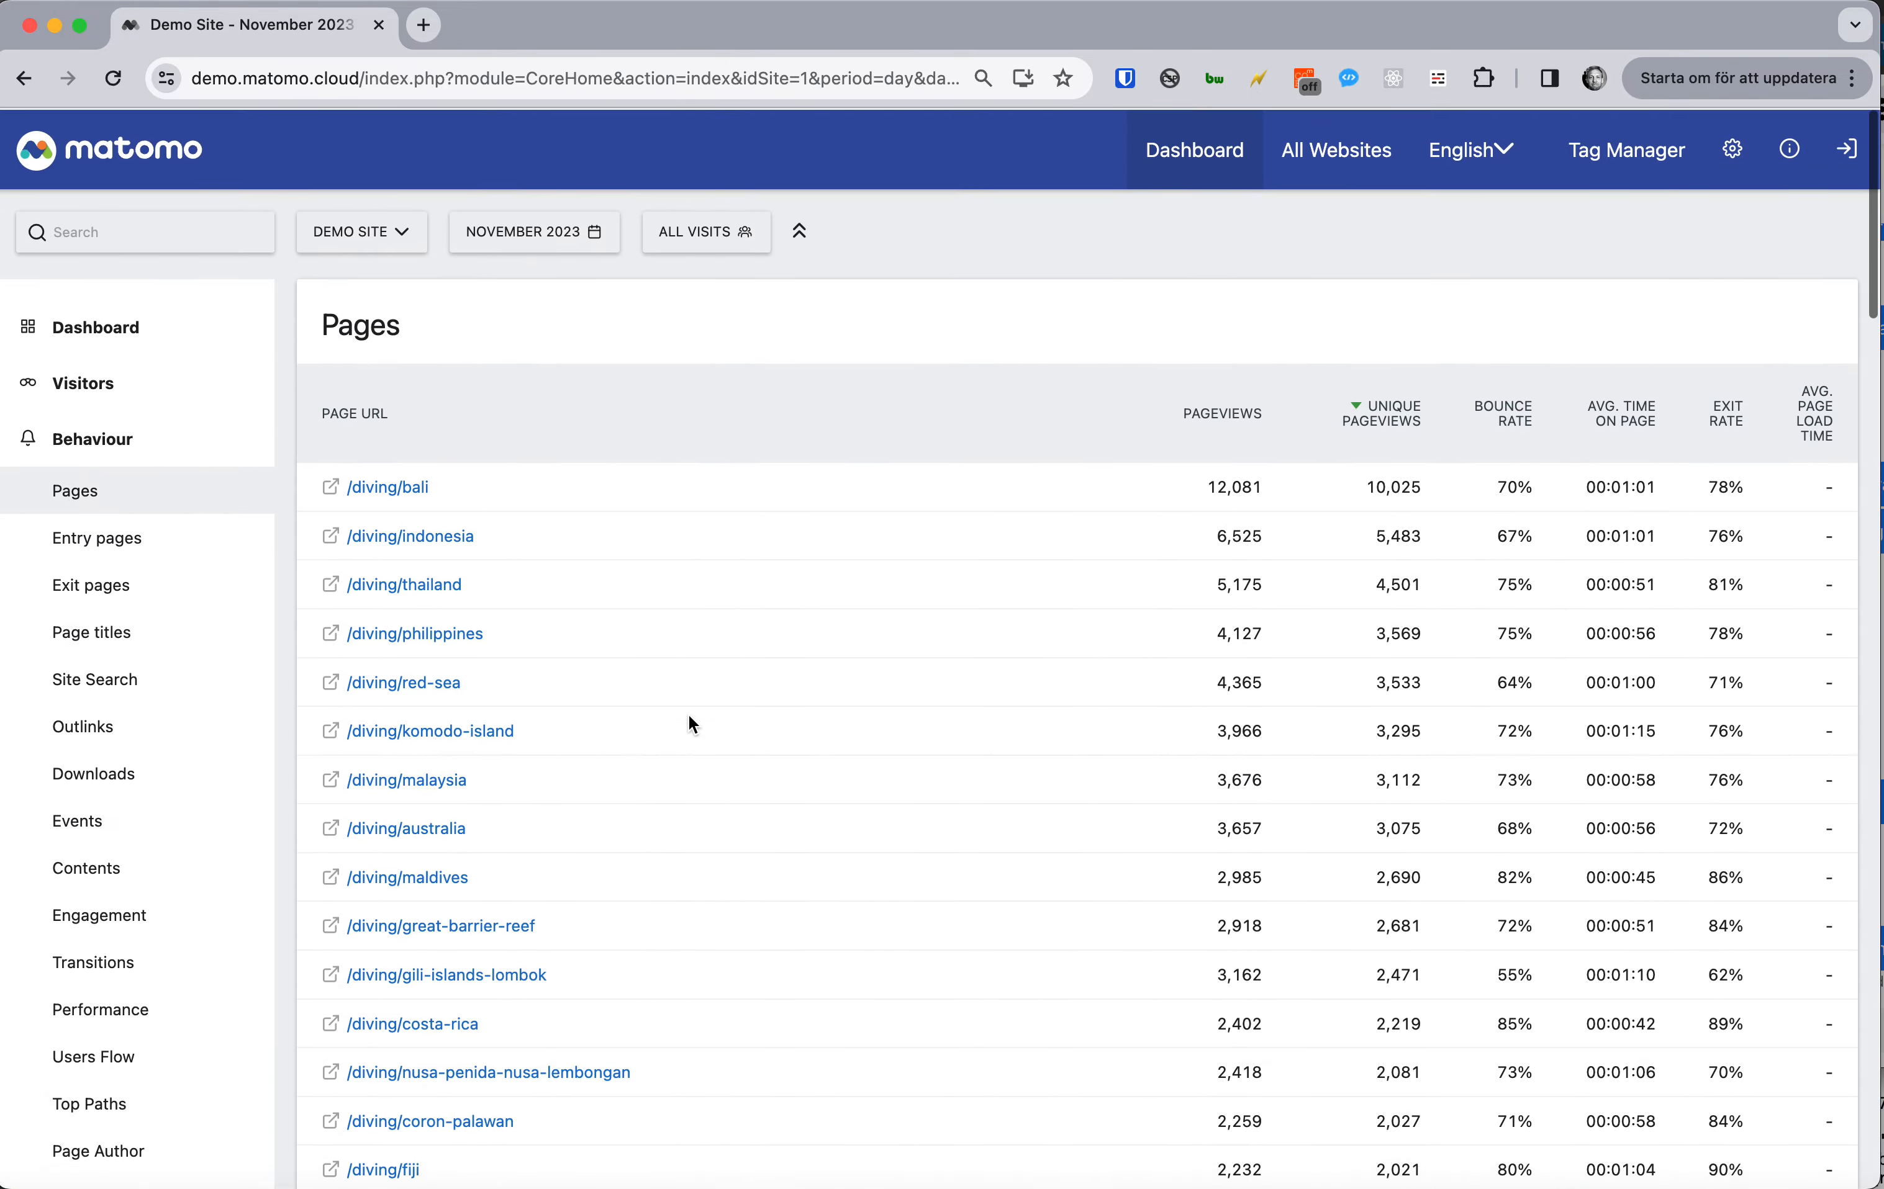
pyautogui.scroll(-19, 687, 713)
pyautogui.scroll(-10, 686, 716)
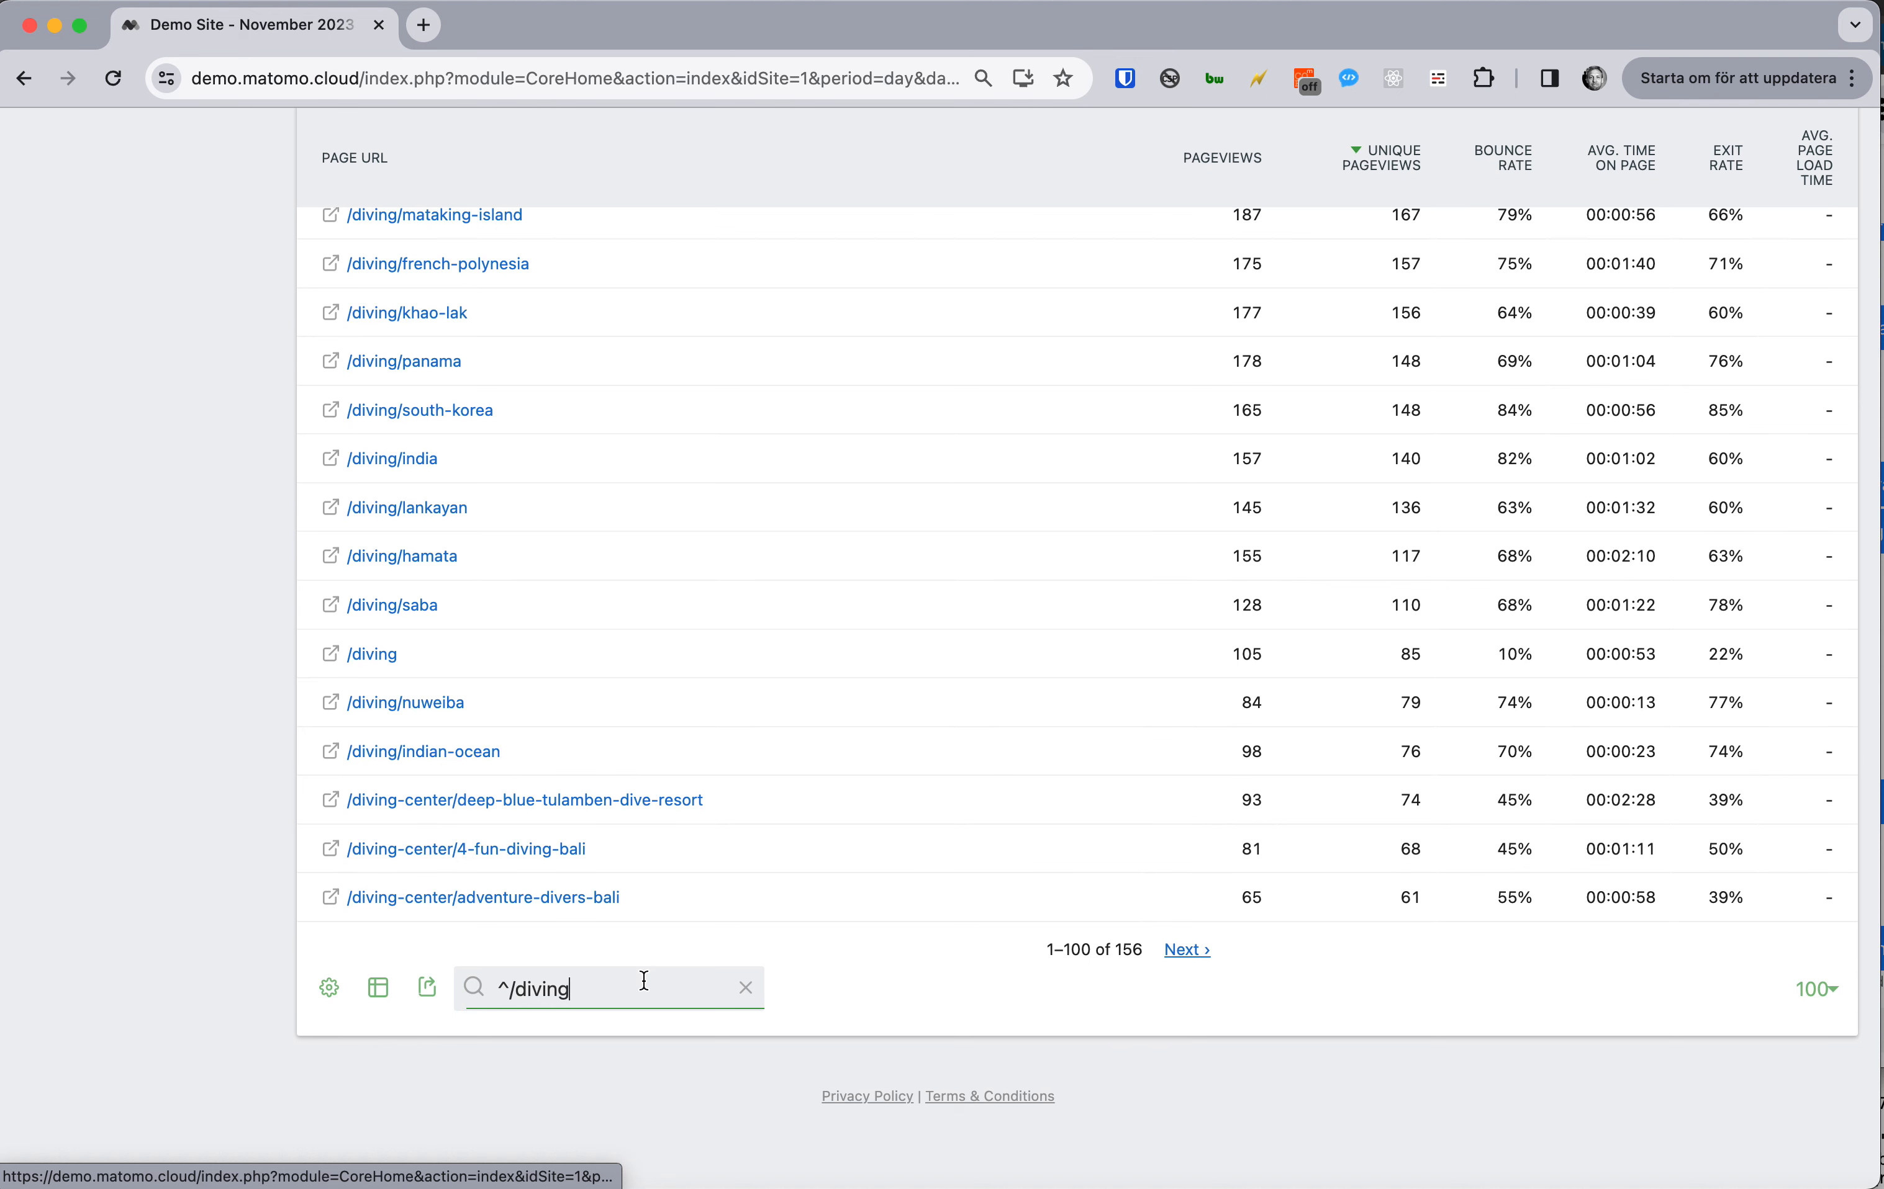
pyautogui.tripleClick(643, 980)
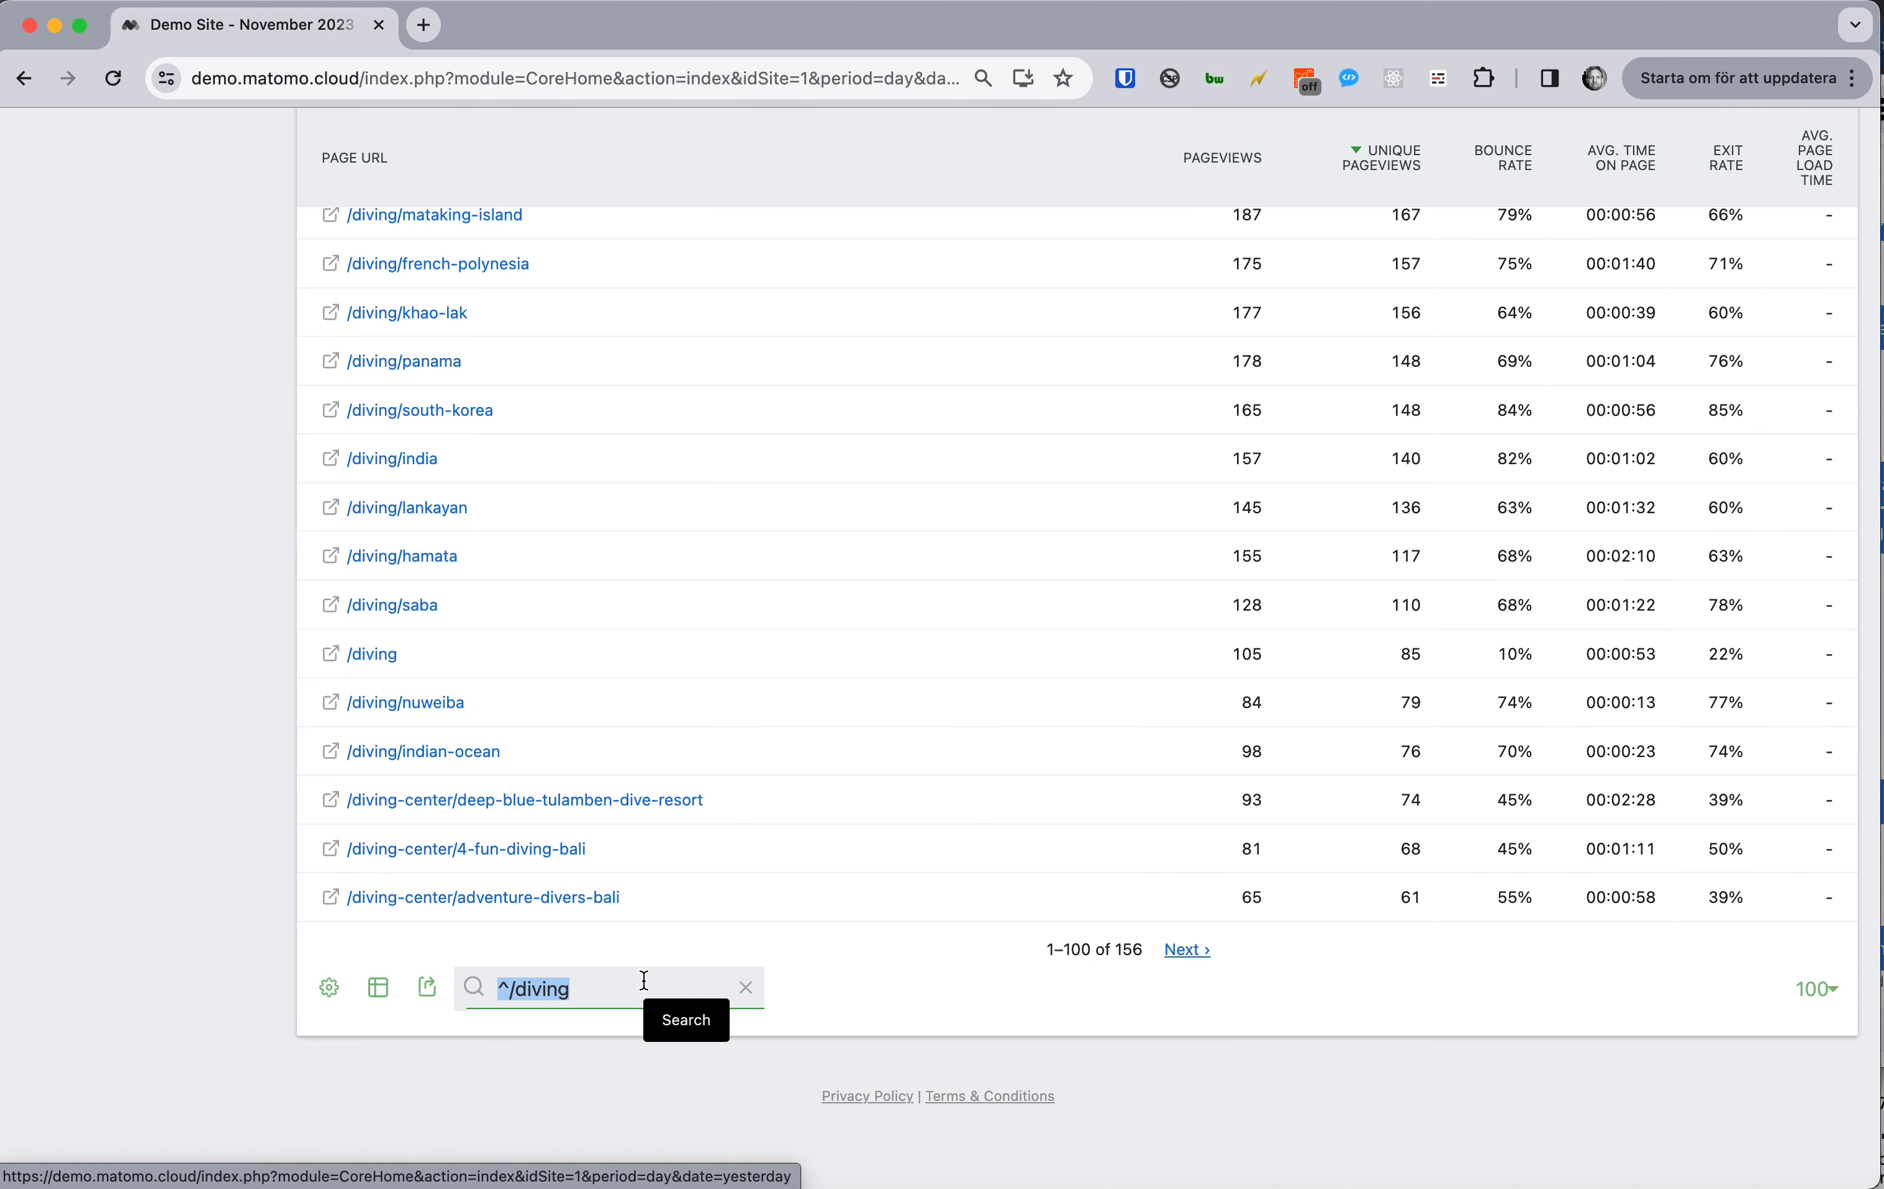
pyautogui.press('BackSpace')
pyautogui.write('[0-9][0-9][0-9][0-9')
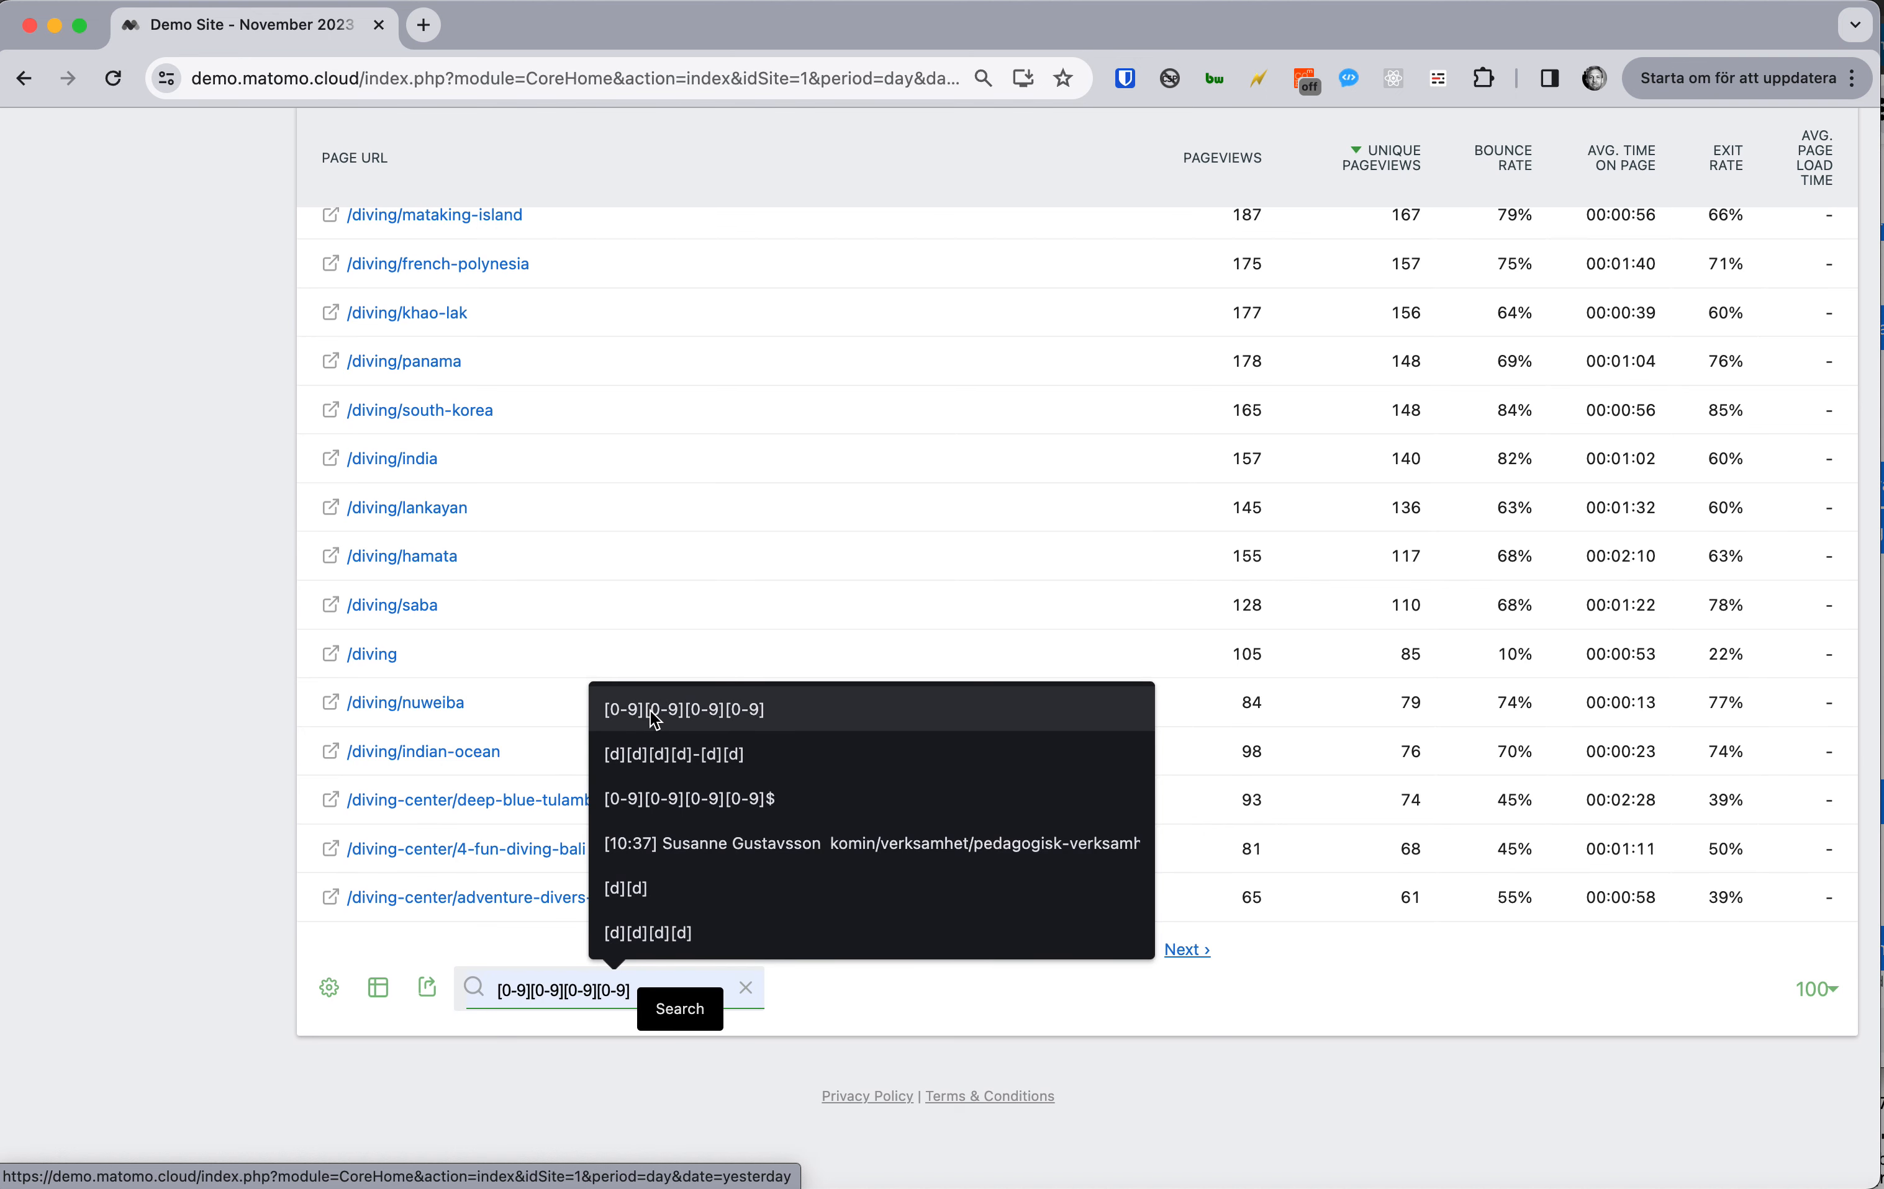
pyautogui.click(650, 709)
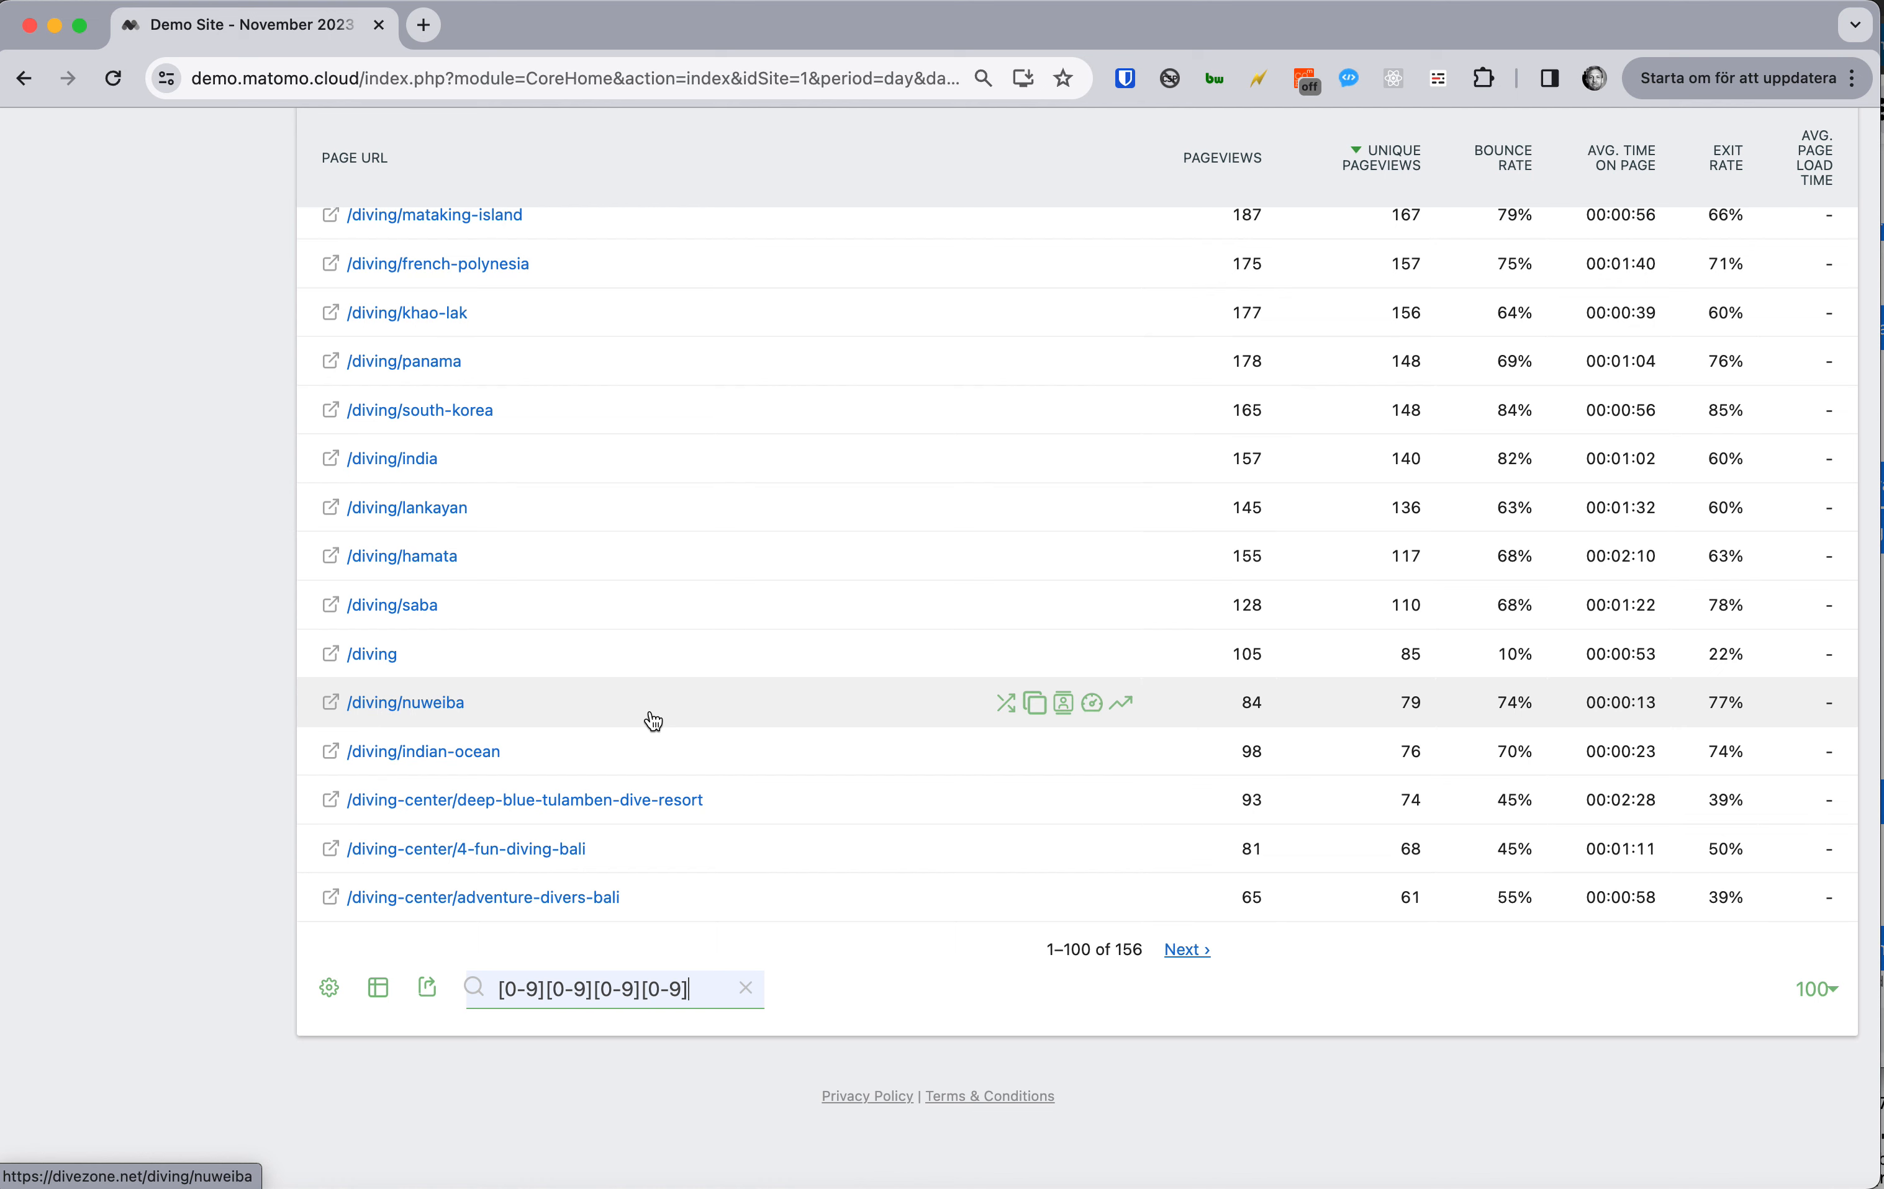
pyautogui.click(700, 990)
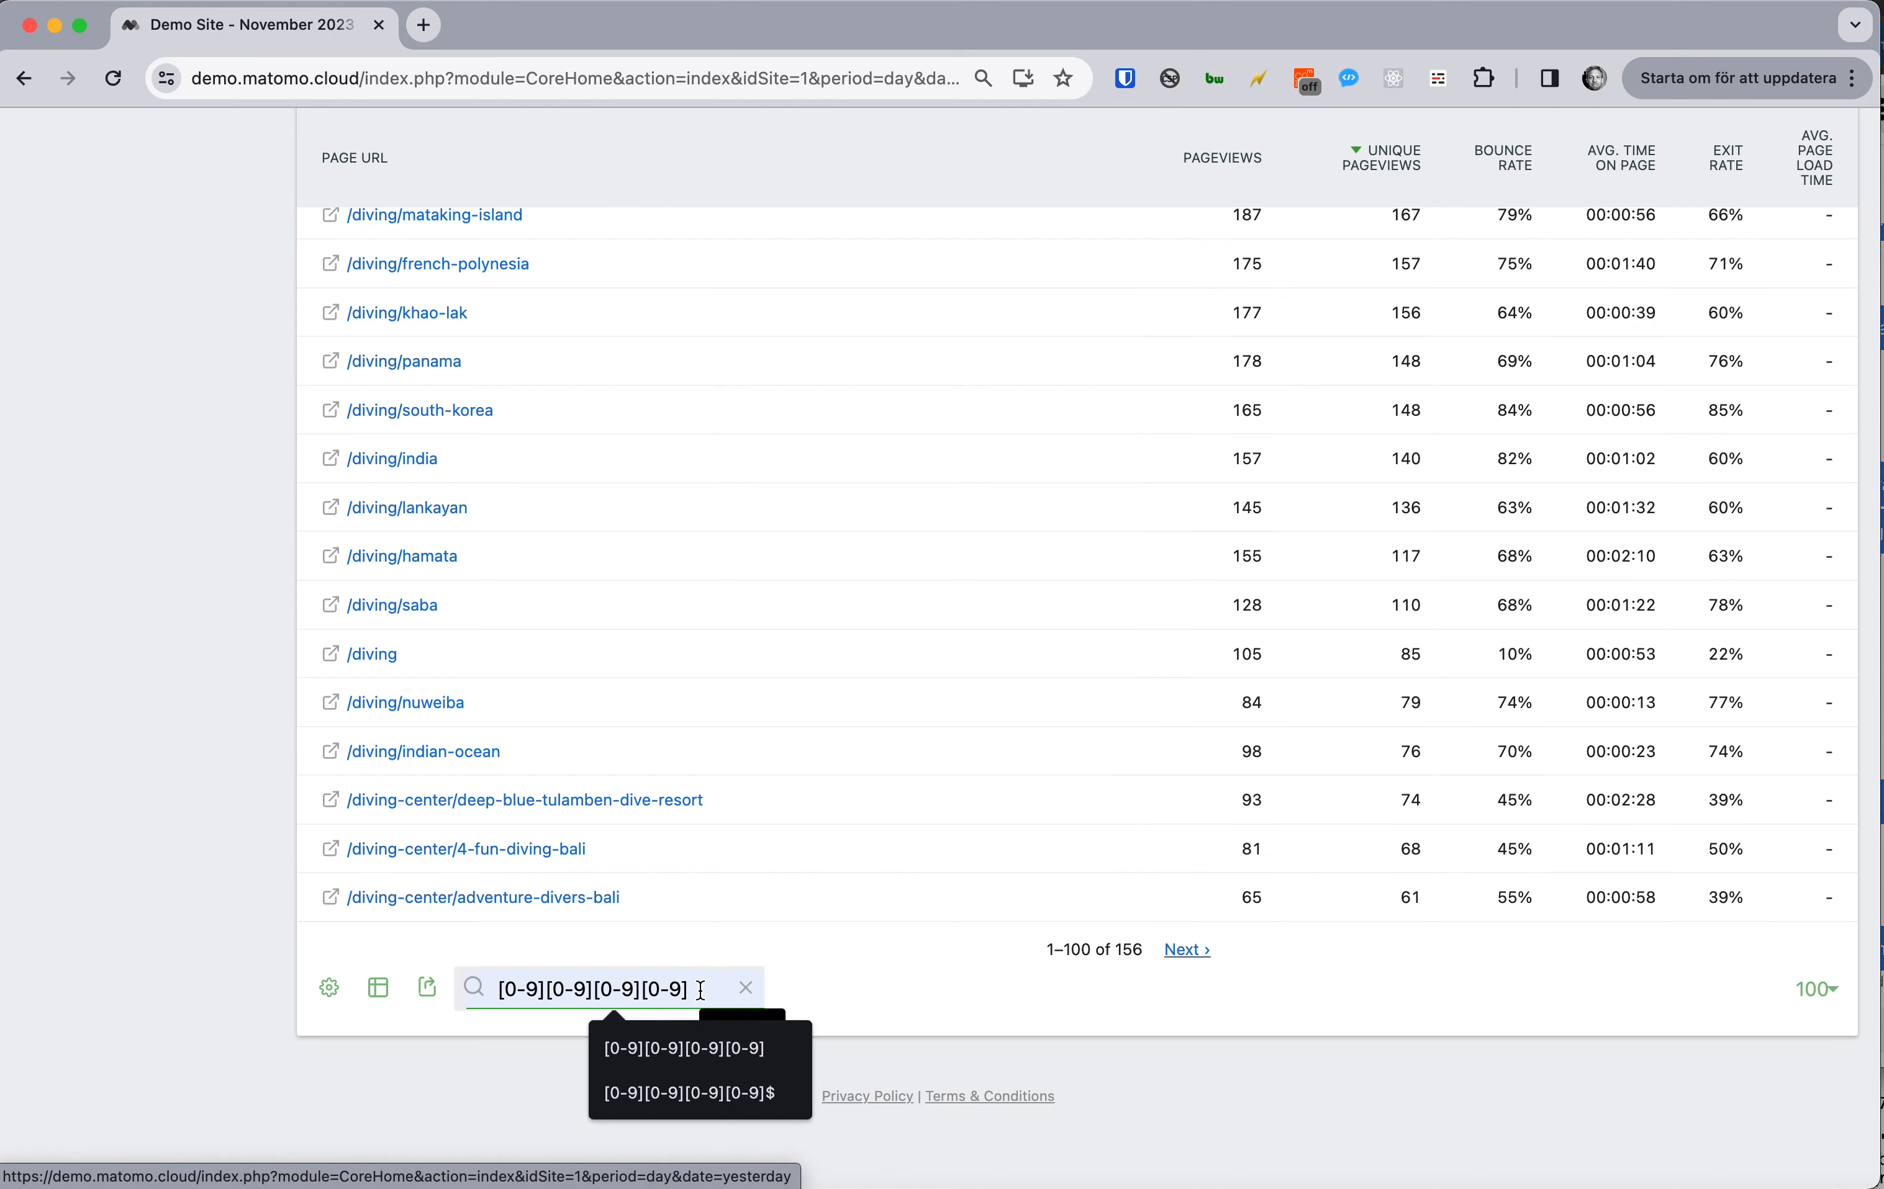
pyautogui.press('Return')
# Step: Examine the page URLs that contain four consecutive digits throughout the filtered report
pyautogui.scroll(3, 722, 736)
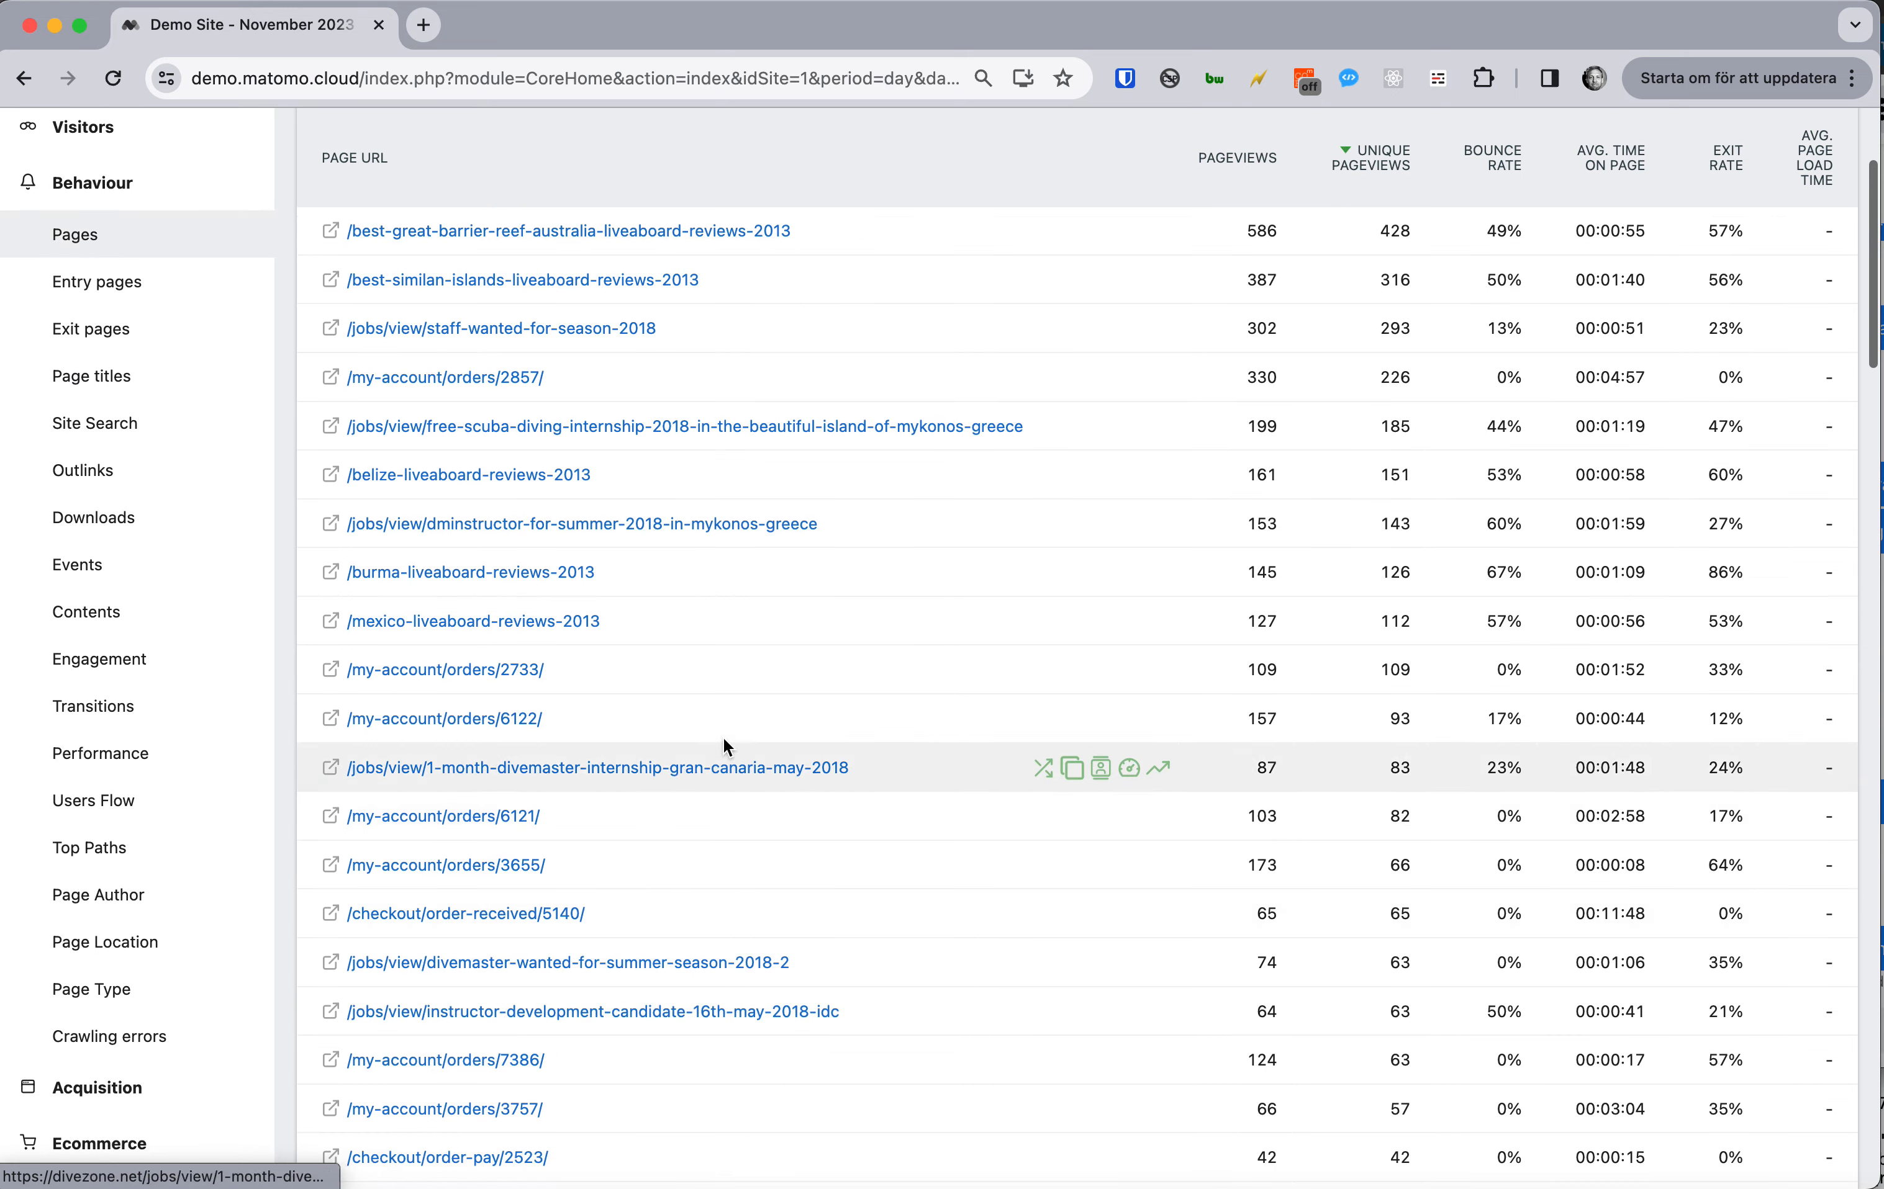
pyautogui.scroll(3, 787, 523)
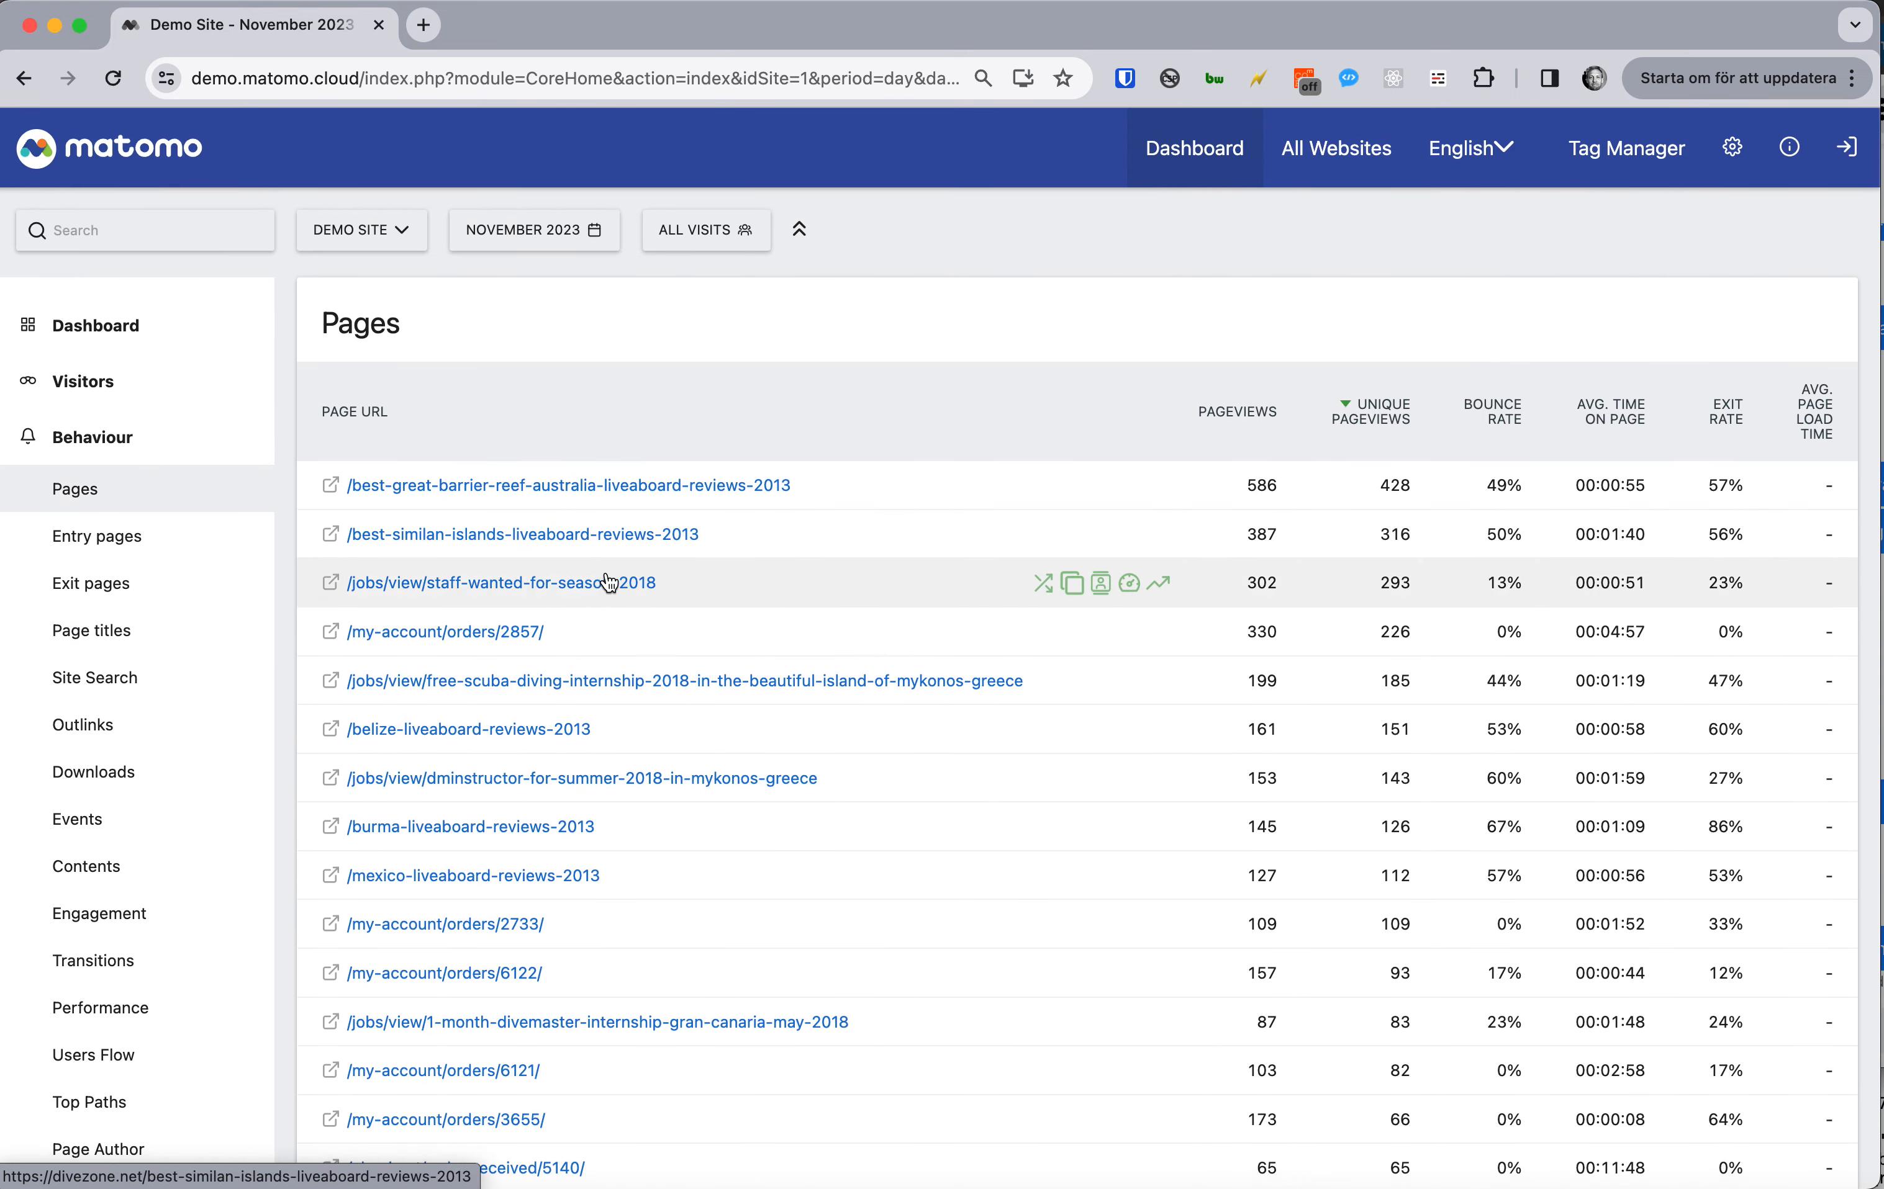
pyautogui.scroll(-10, 669, 818)
pyautogui.scroll(-15, 671, 824)
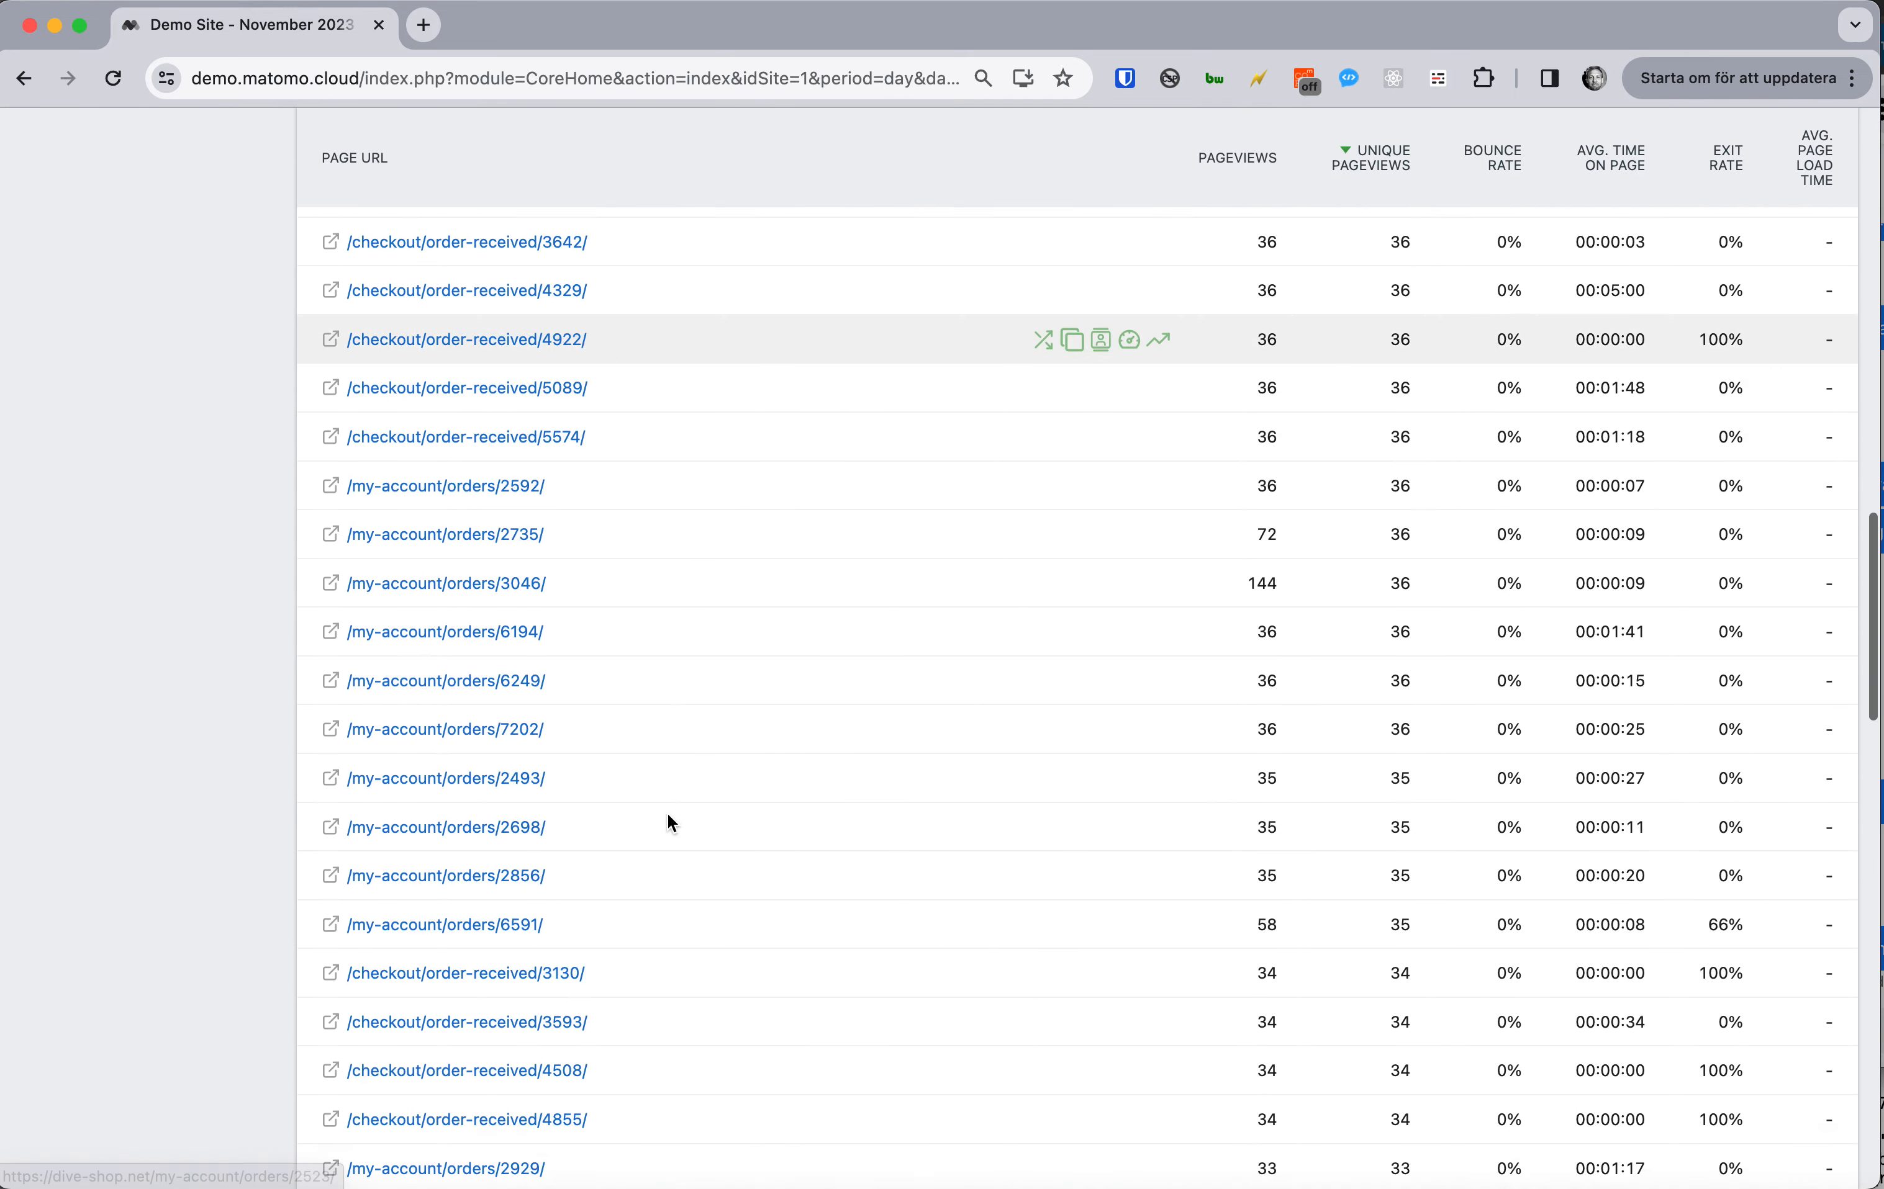
pyautogui.scroll(20, 668, 816)
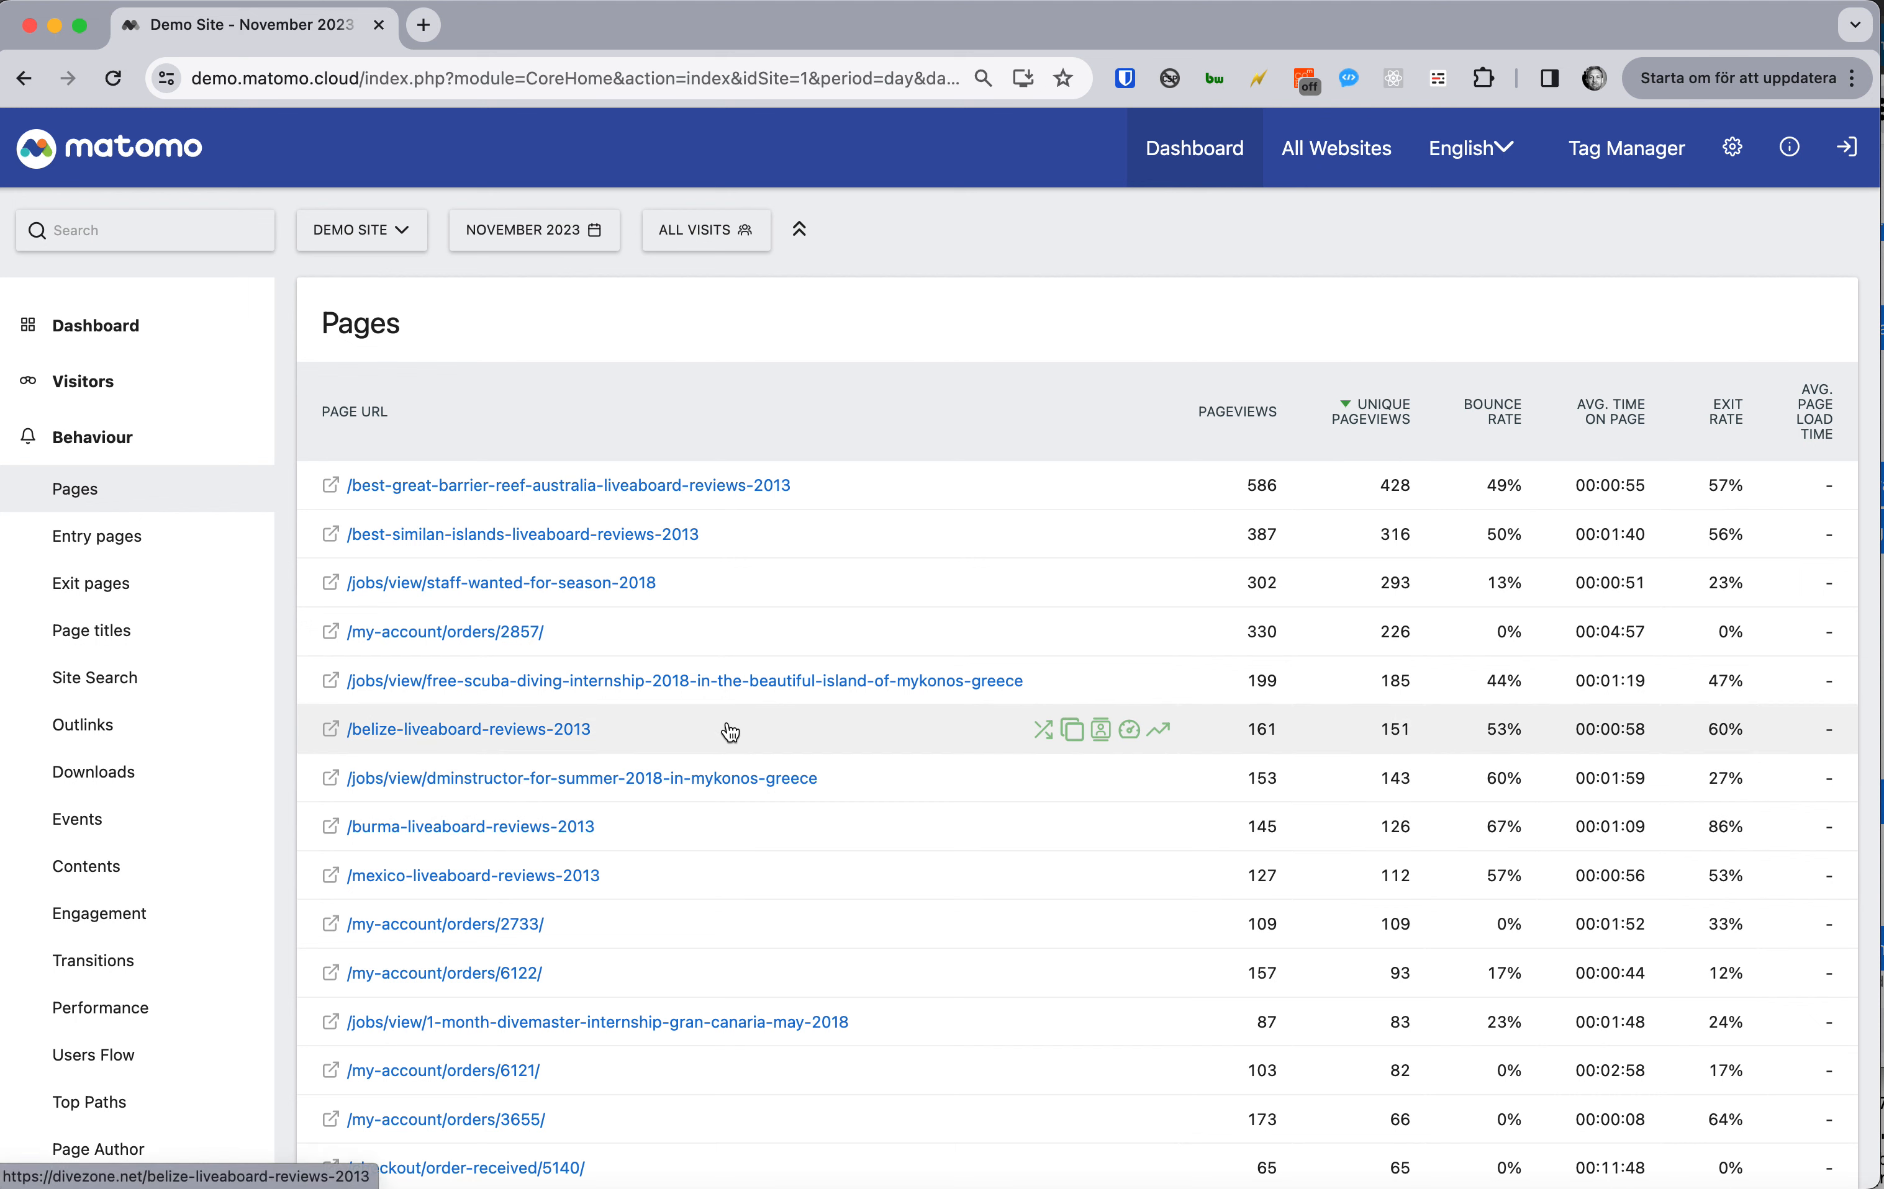
pyautogui.scroll(-20, 737, 824)
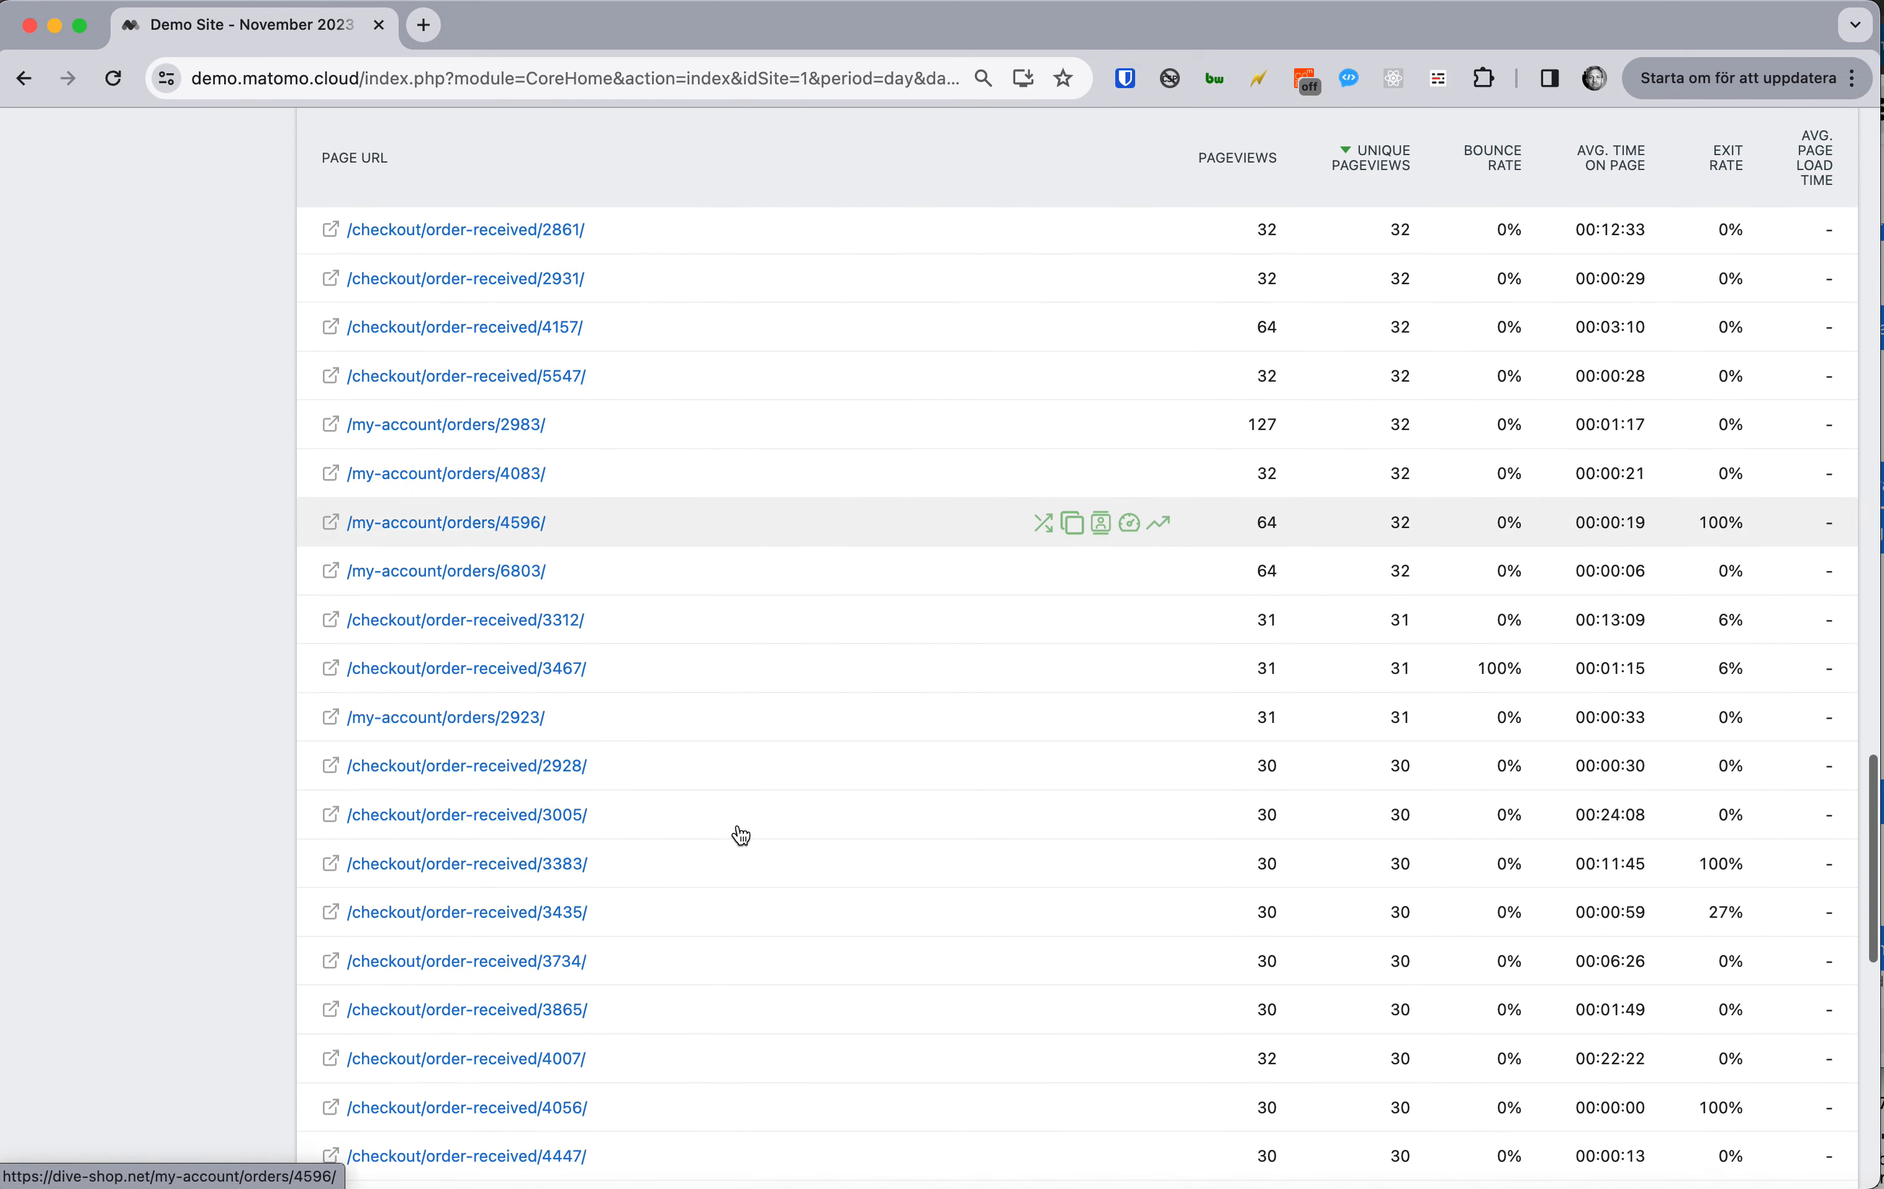
pyautogui.click(666, 974)
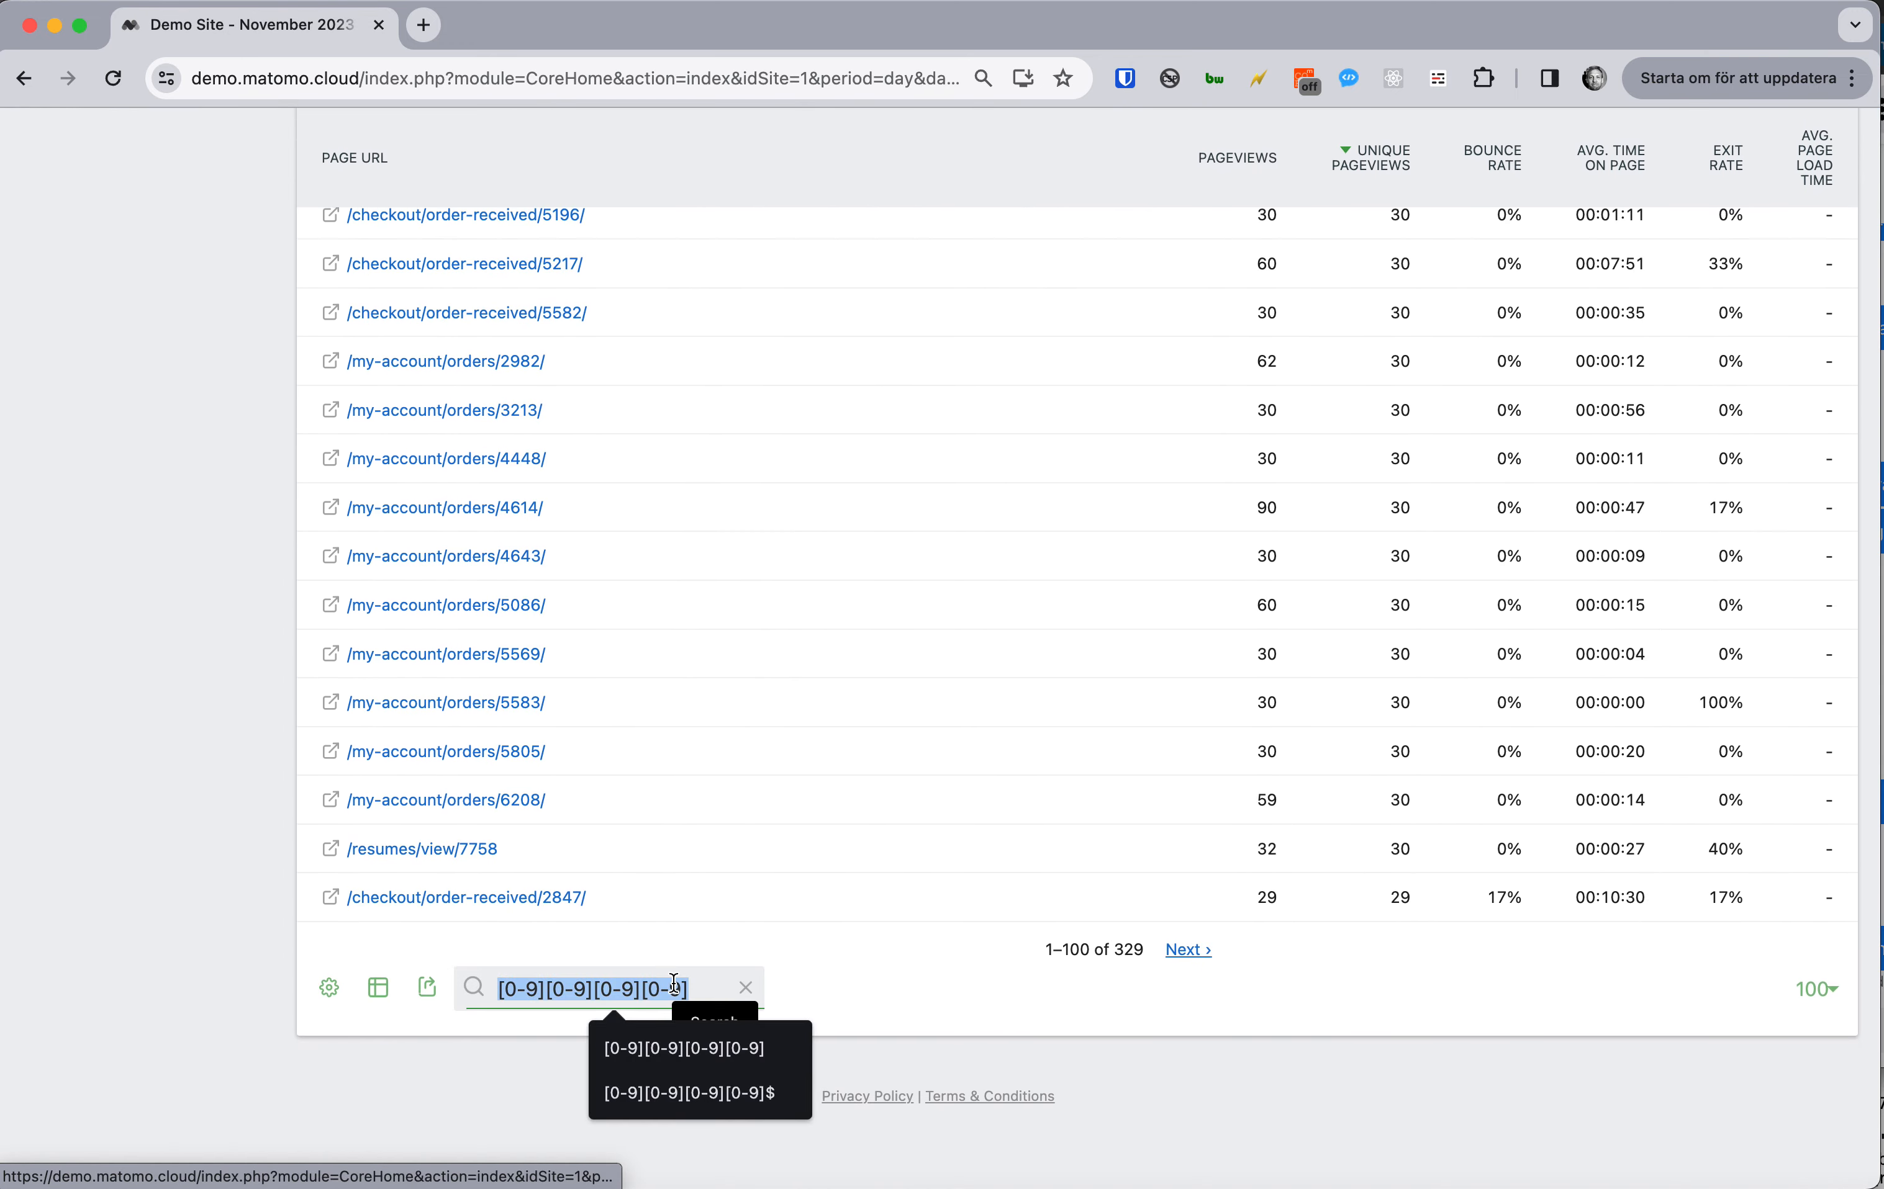
pyautogui.click(534, 1046)
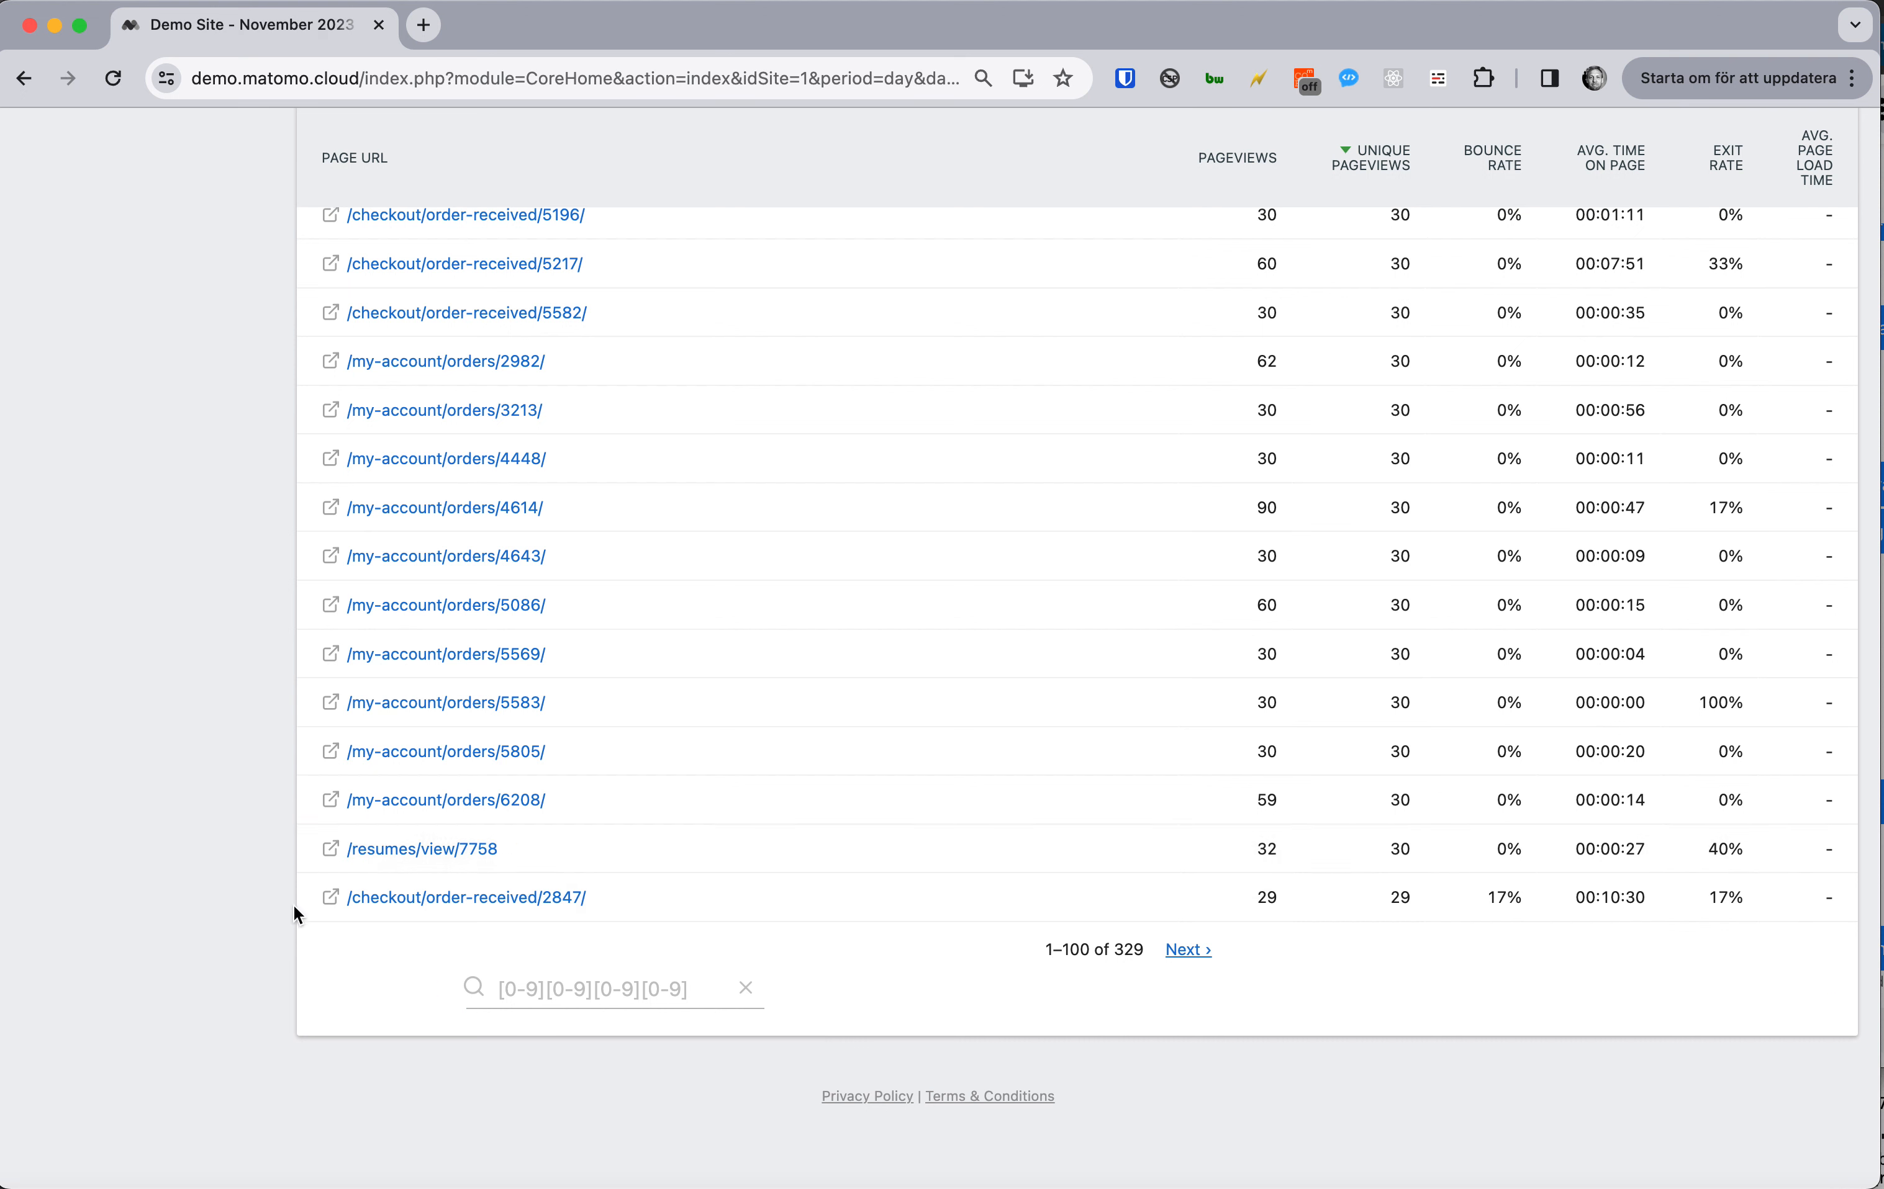
# Step: Open the export options for the filtered report, choosing TSV (Excel) format and a row limit of All
pyautogui.moveTo(429, 987)
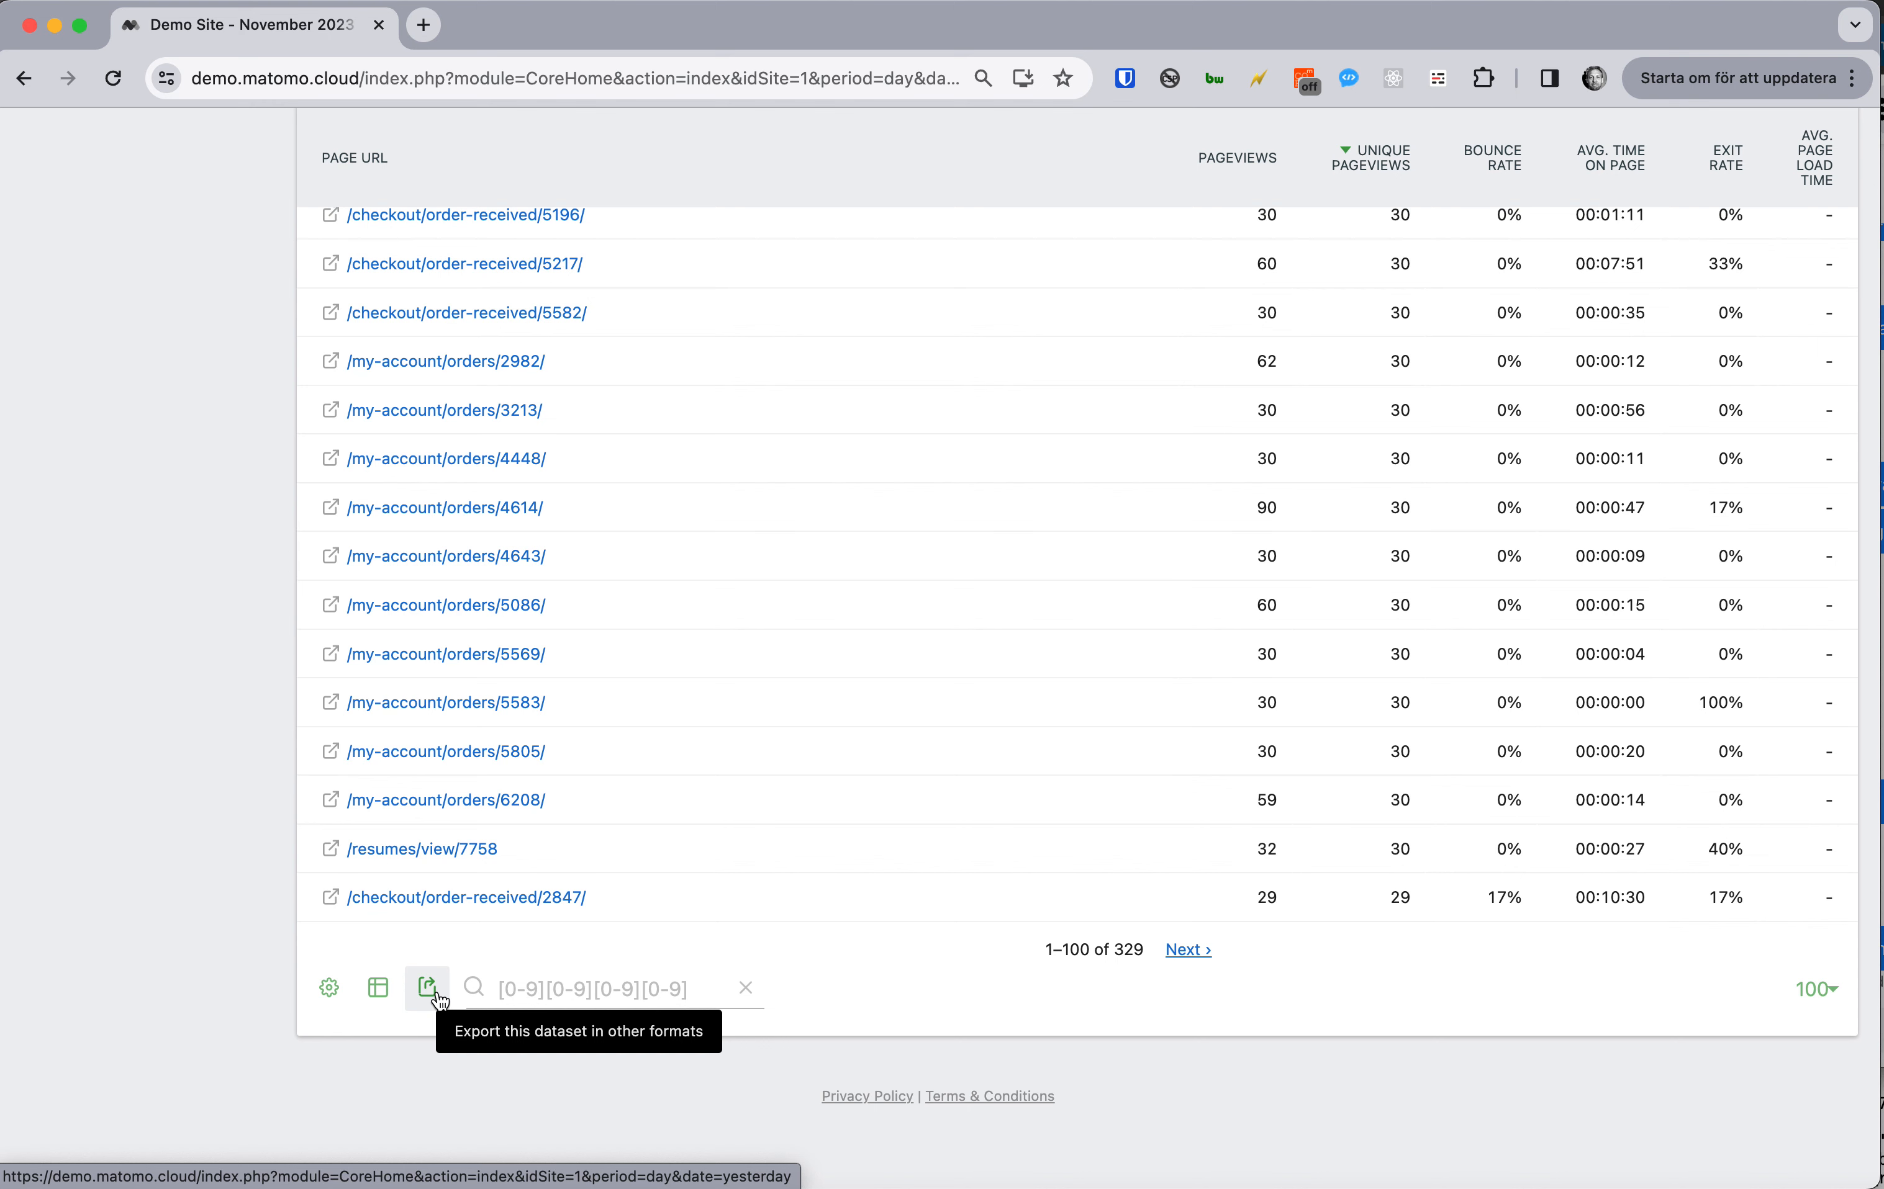
pyautogui.click(433, 992)
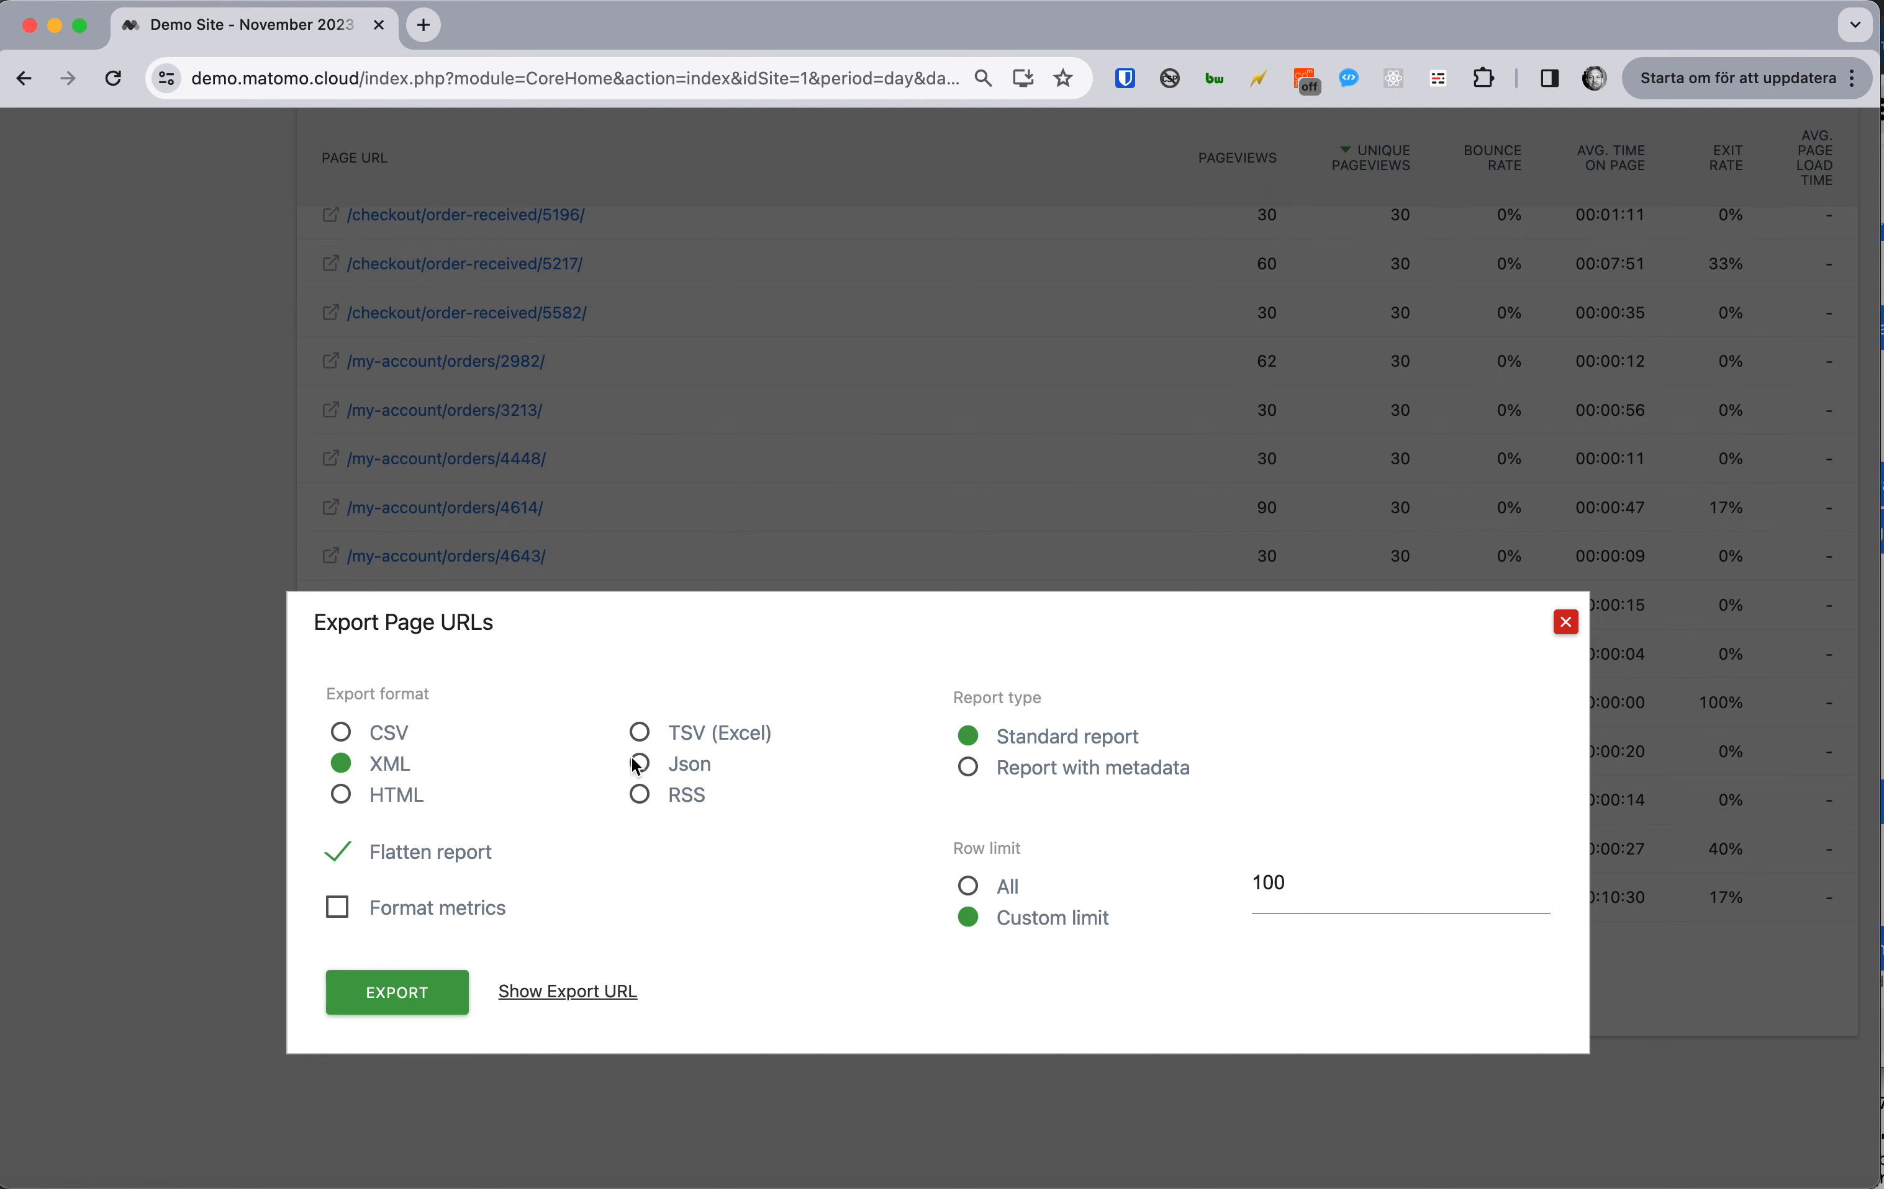
pyautogui.click(659, 735)
pyautogui.click(1288, 887)
pyautogui.click(968, 887)
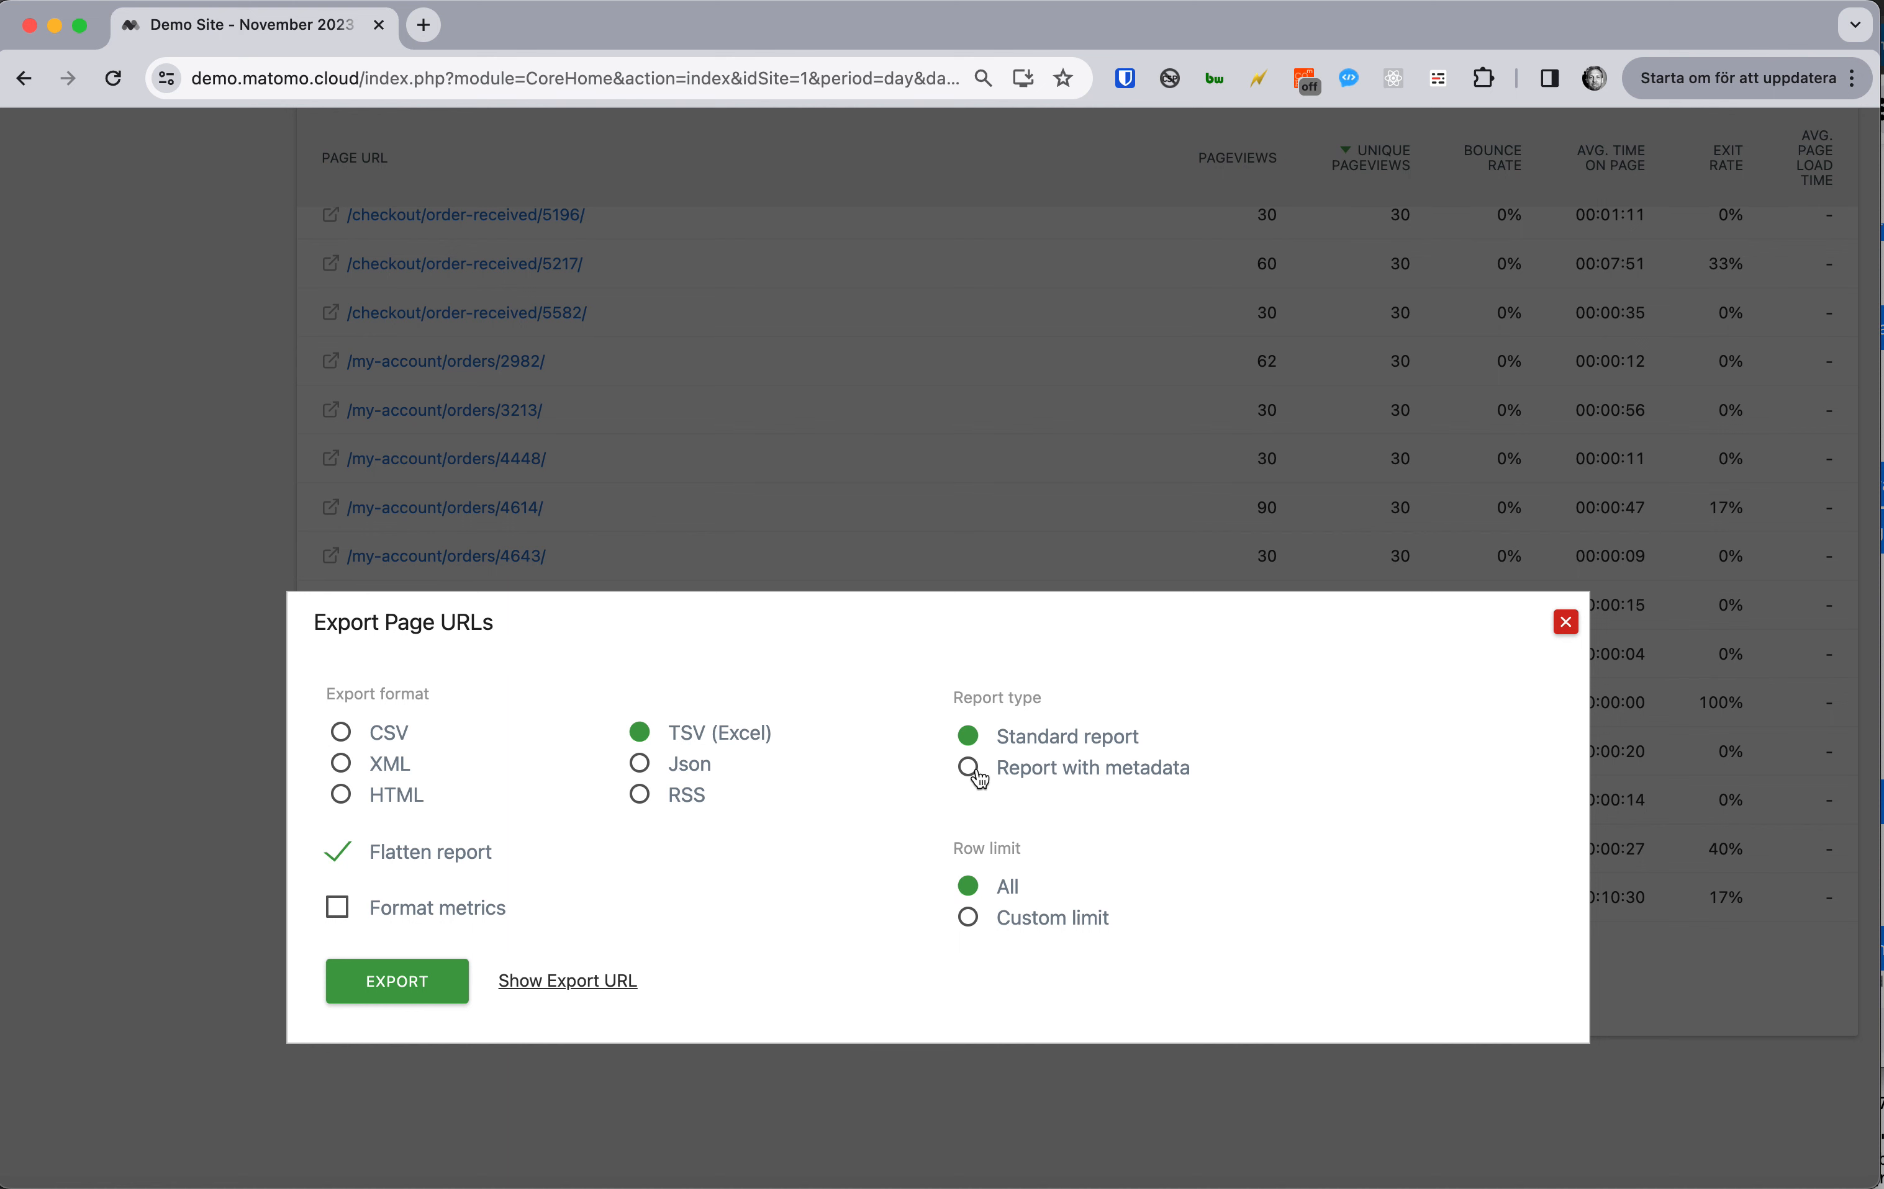
# Step: Try the Report with metadata type, and return to the Standard report in TSV (Excel) format
pyautogui.click(1040, 780)
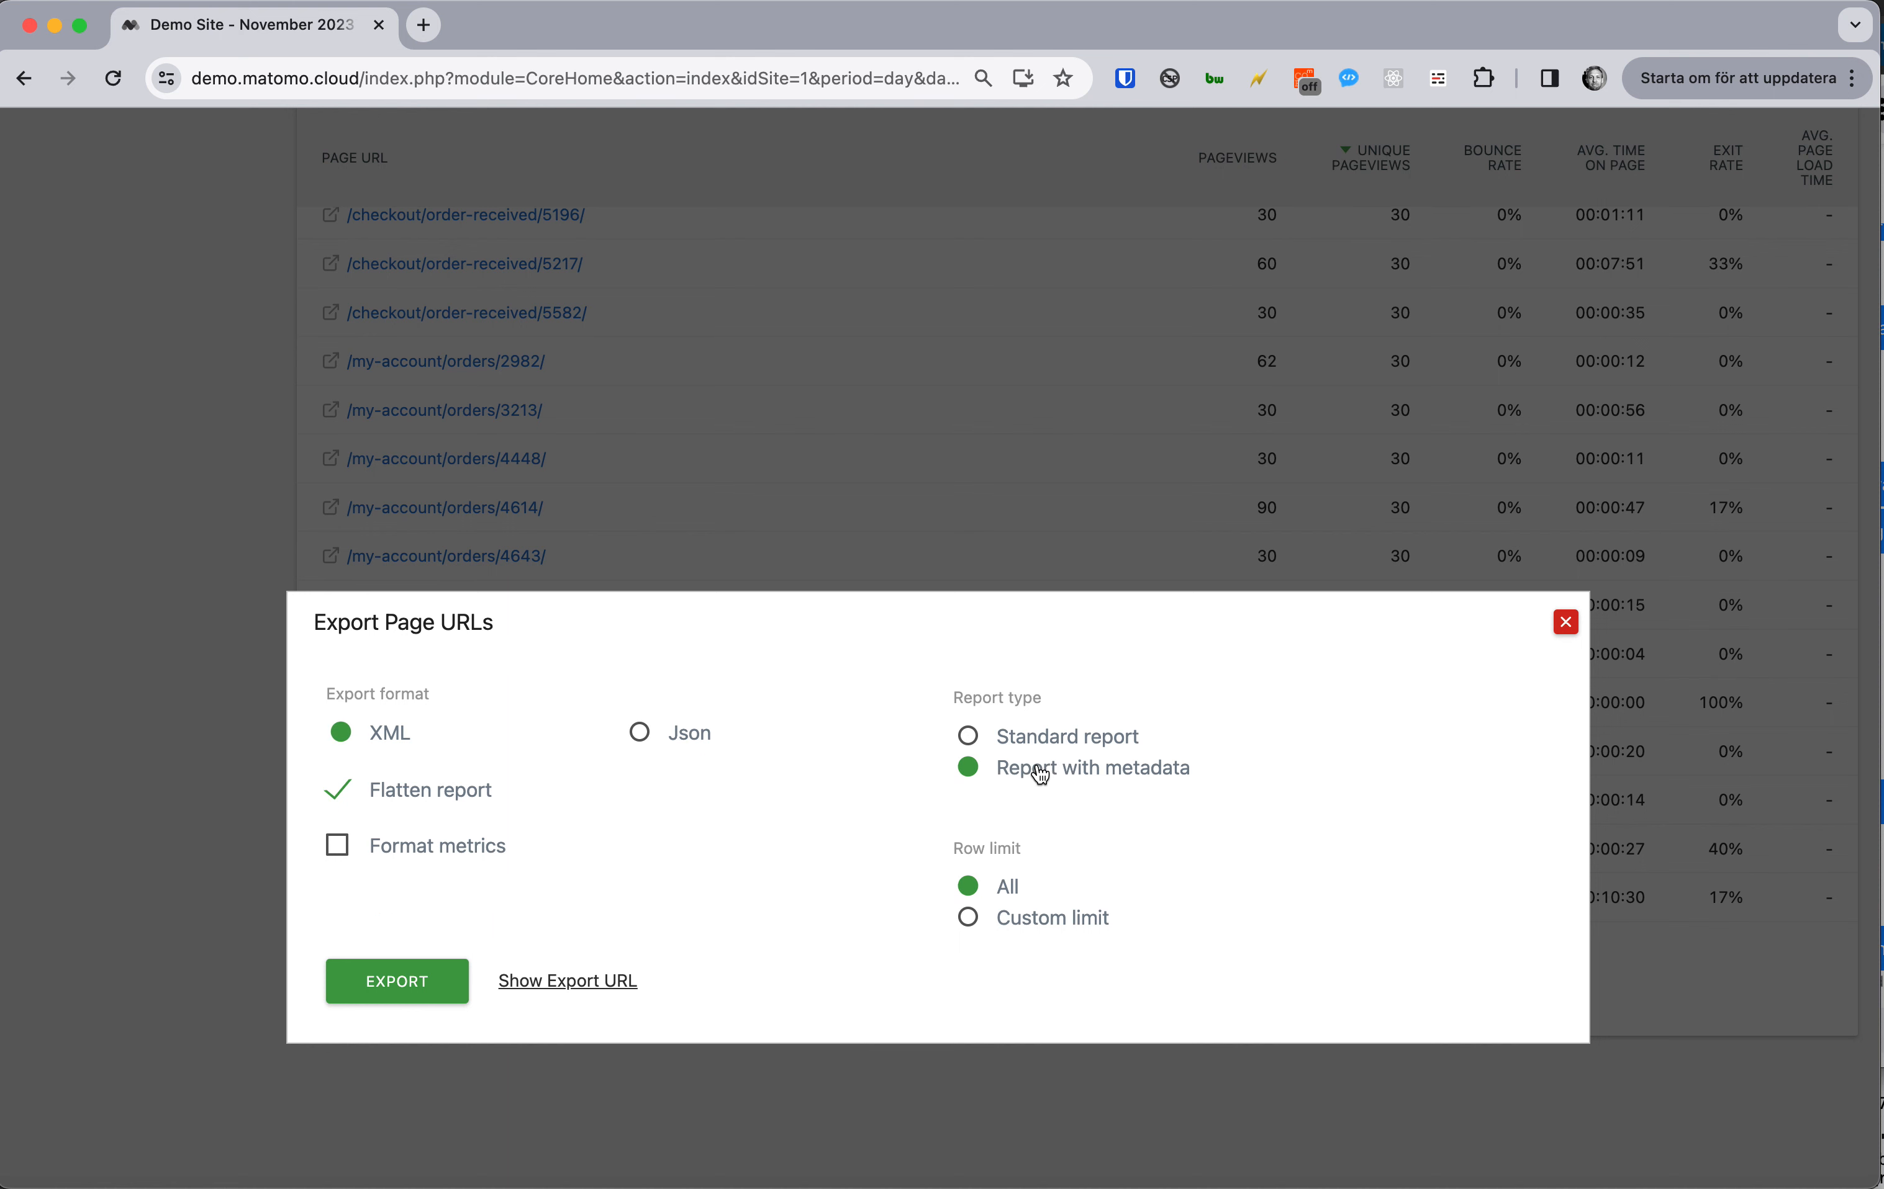
pyautogui.click(1036, 744)
pyautogui.click(688, 736)
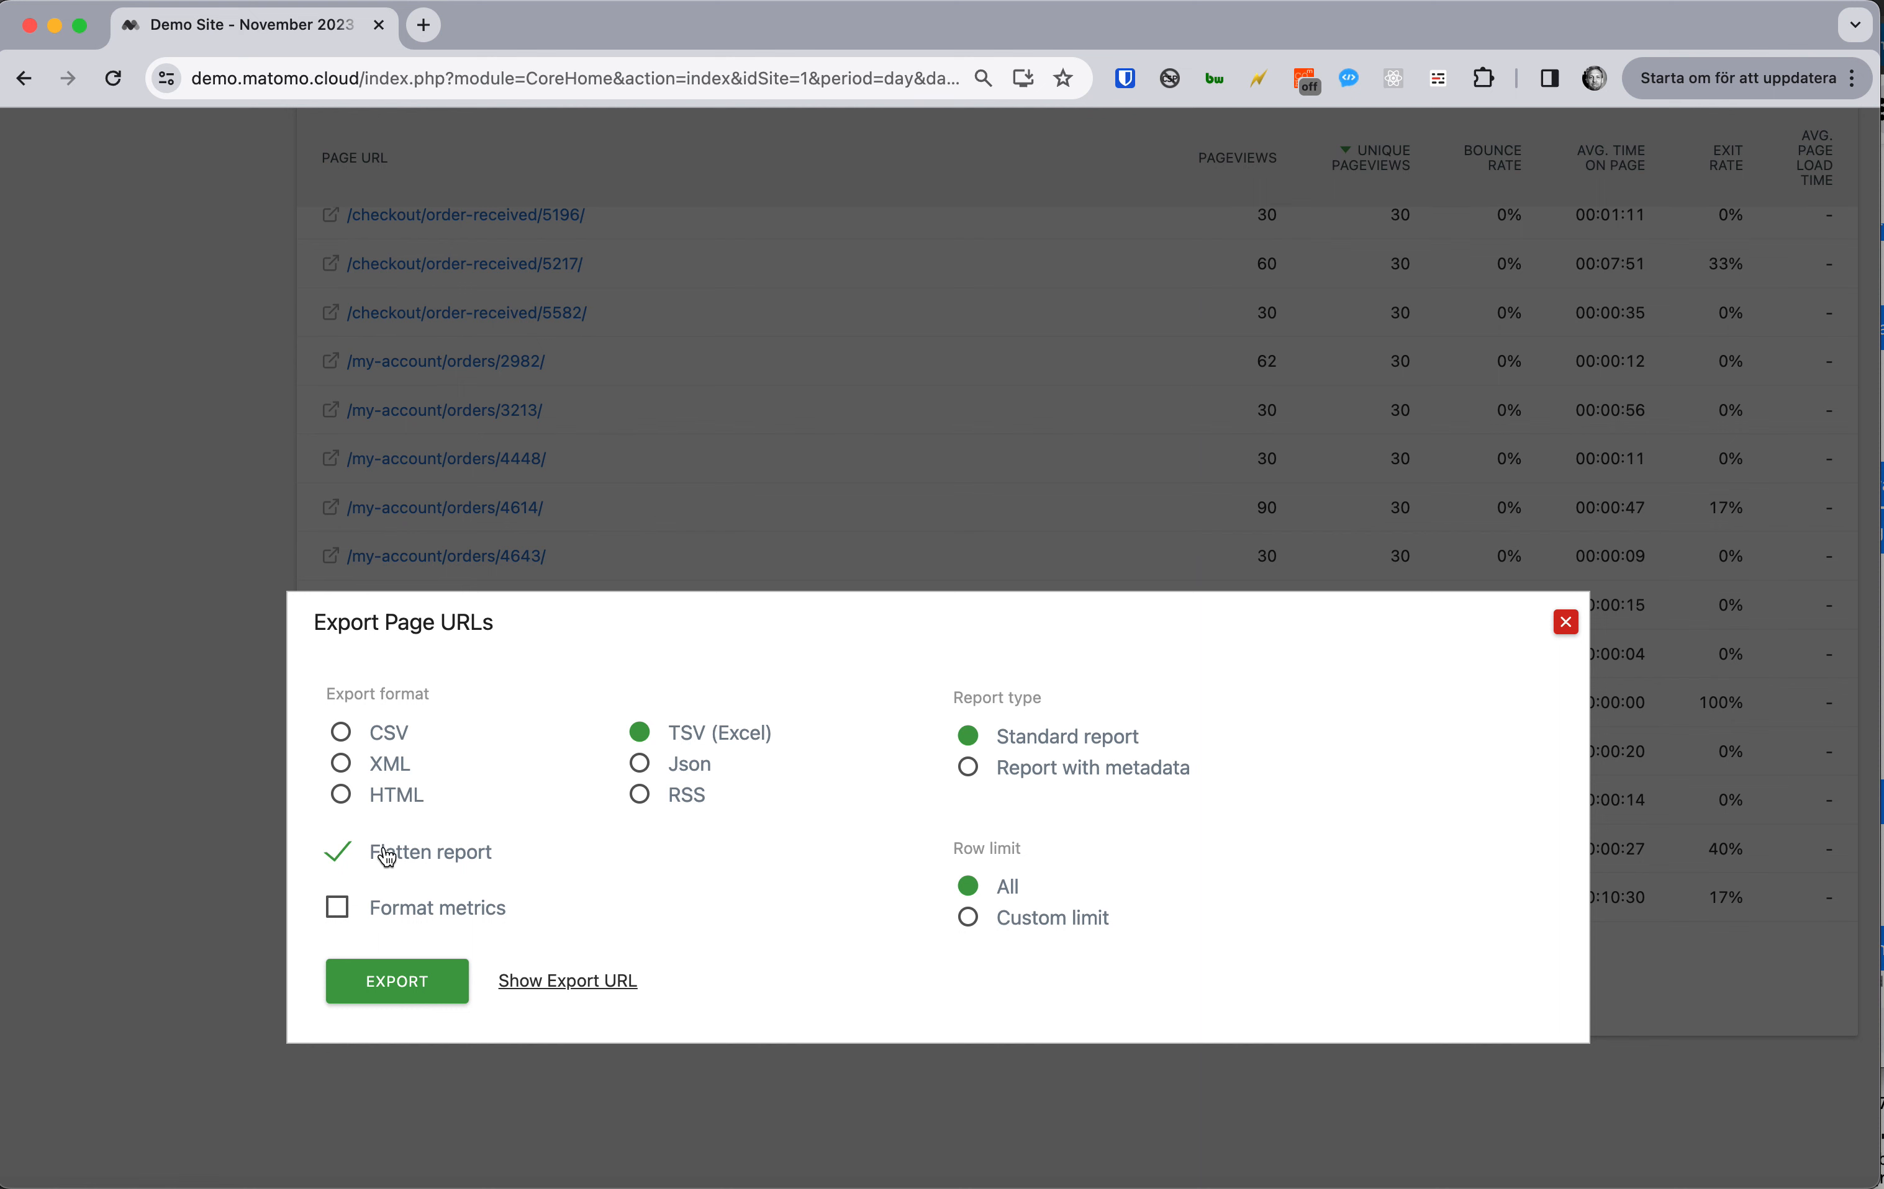
# Step: Enable Format metrics for the export and show the export URL, examining its filter_pattern_recursive value
pyautogui.click(468, 909)
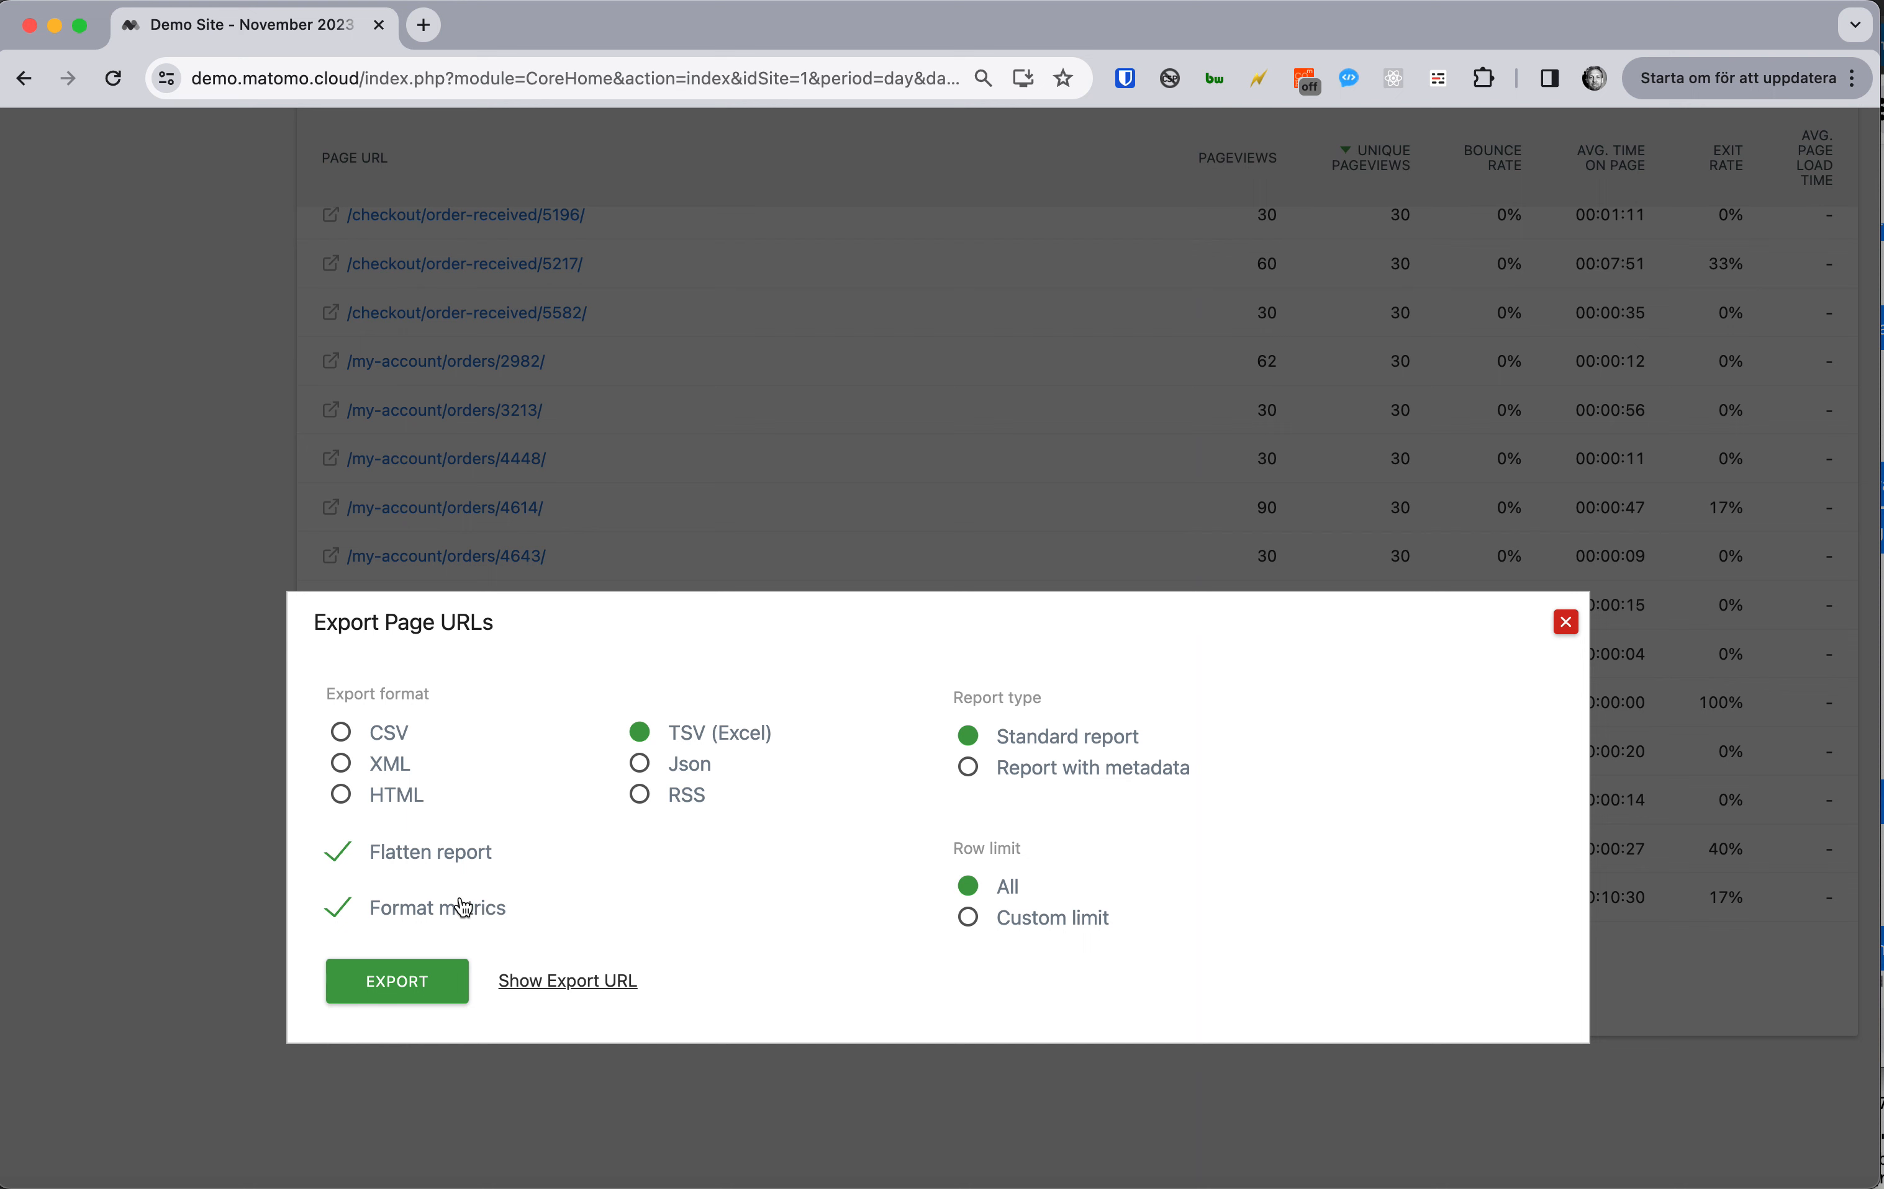
pyautogui.click(583, 987)
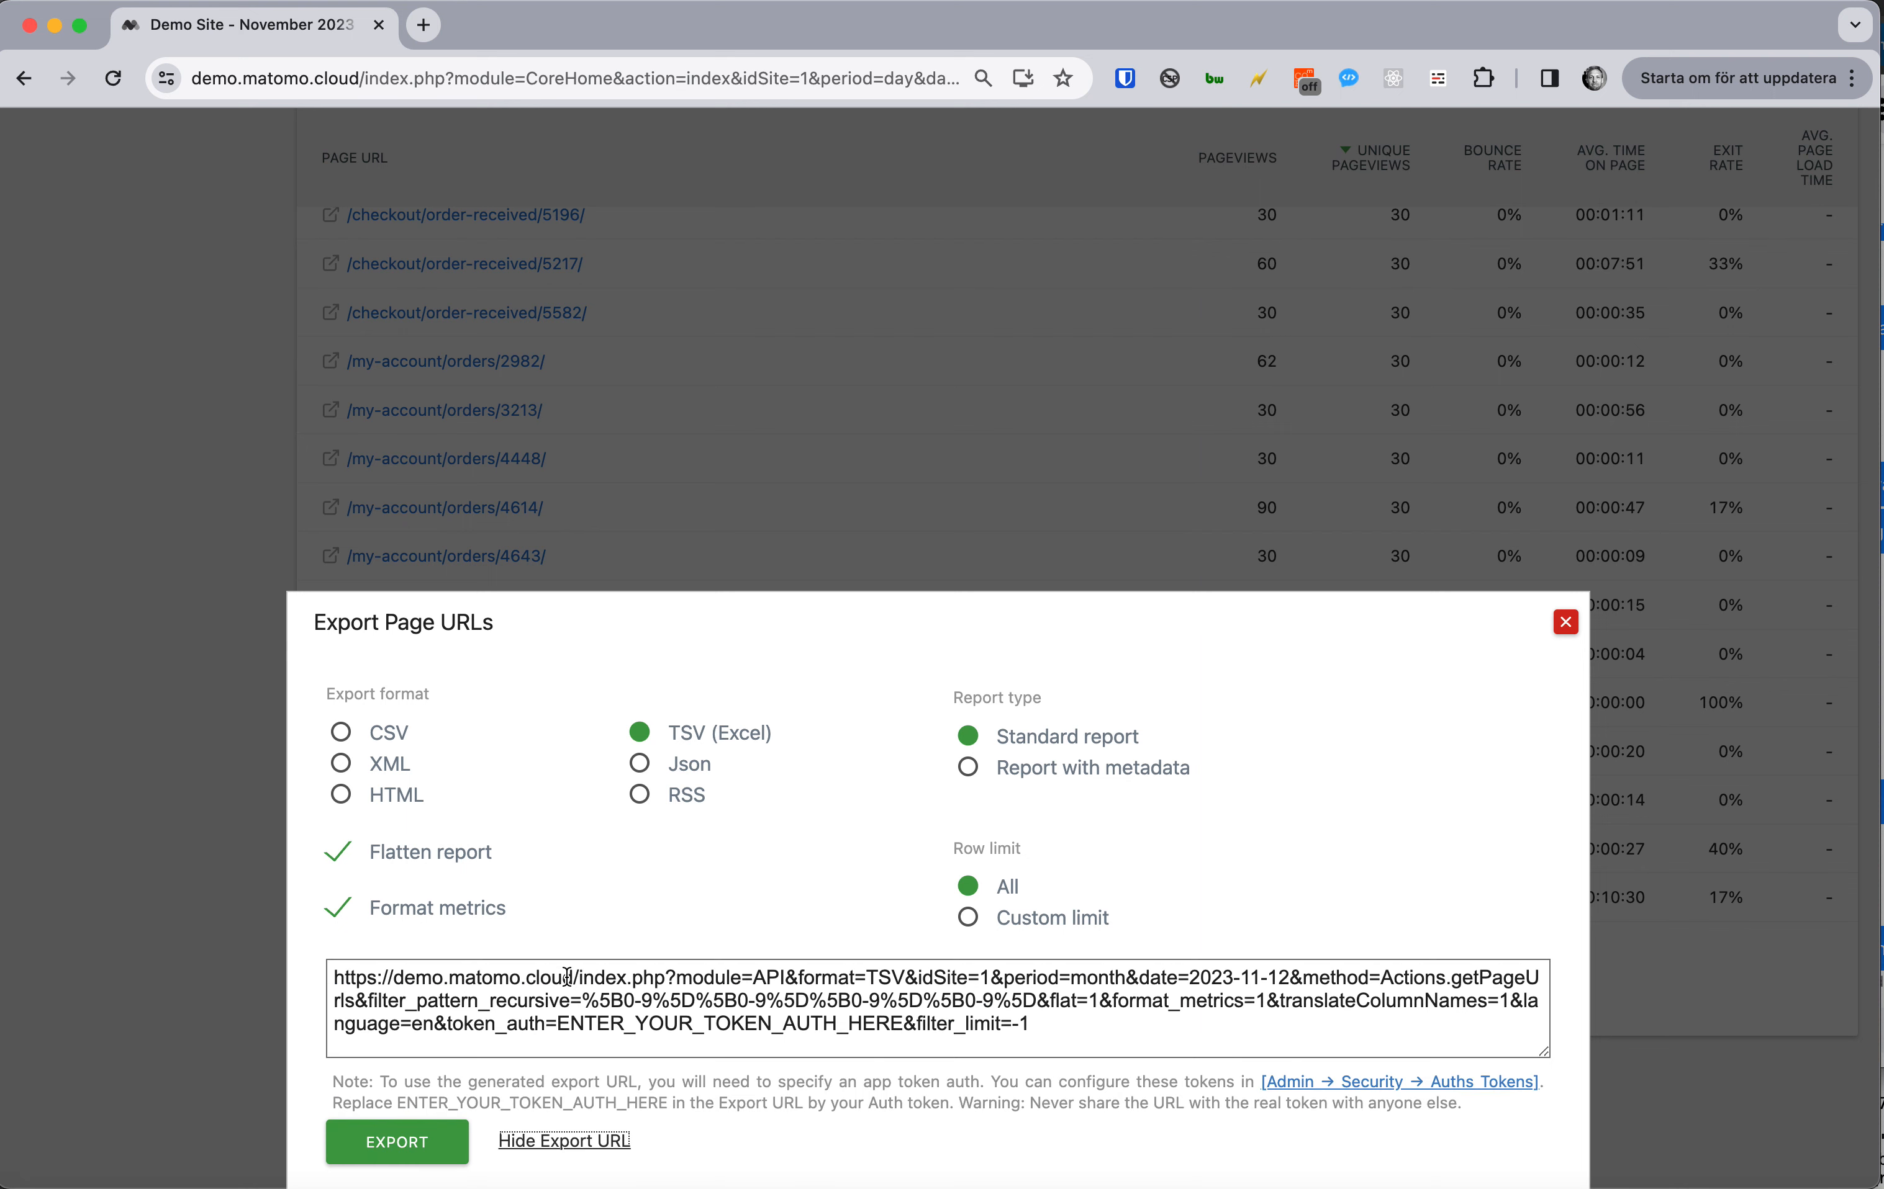
pyautogui.click(539, 975)
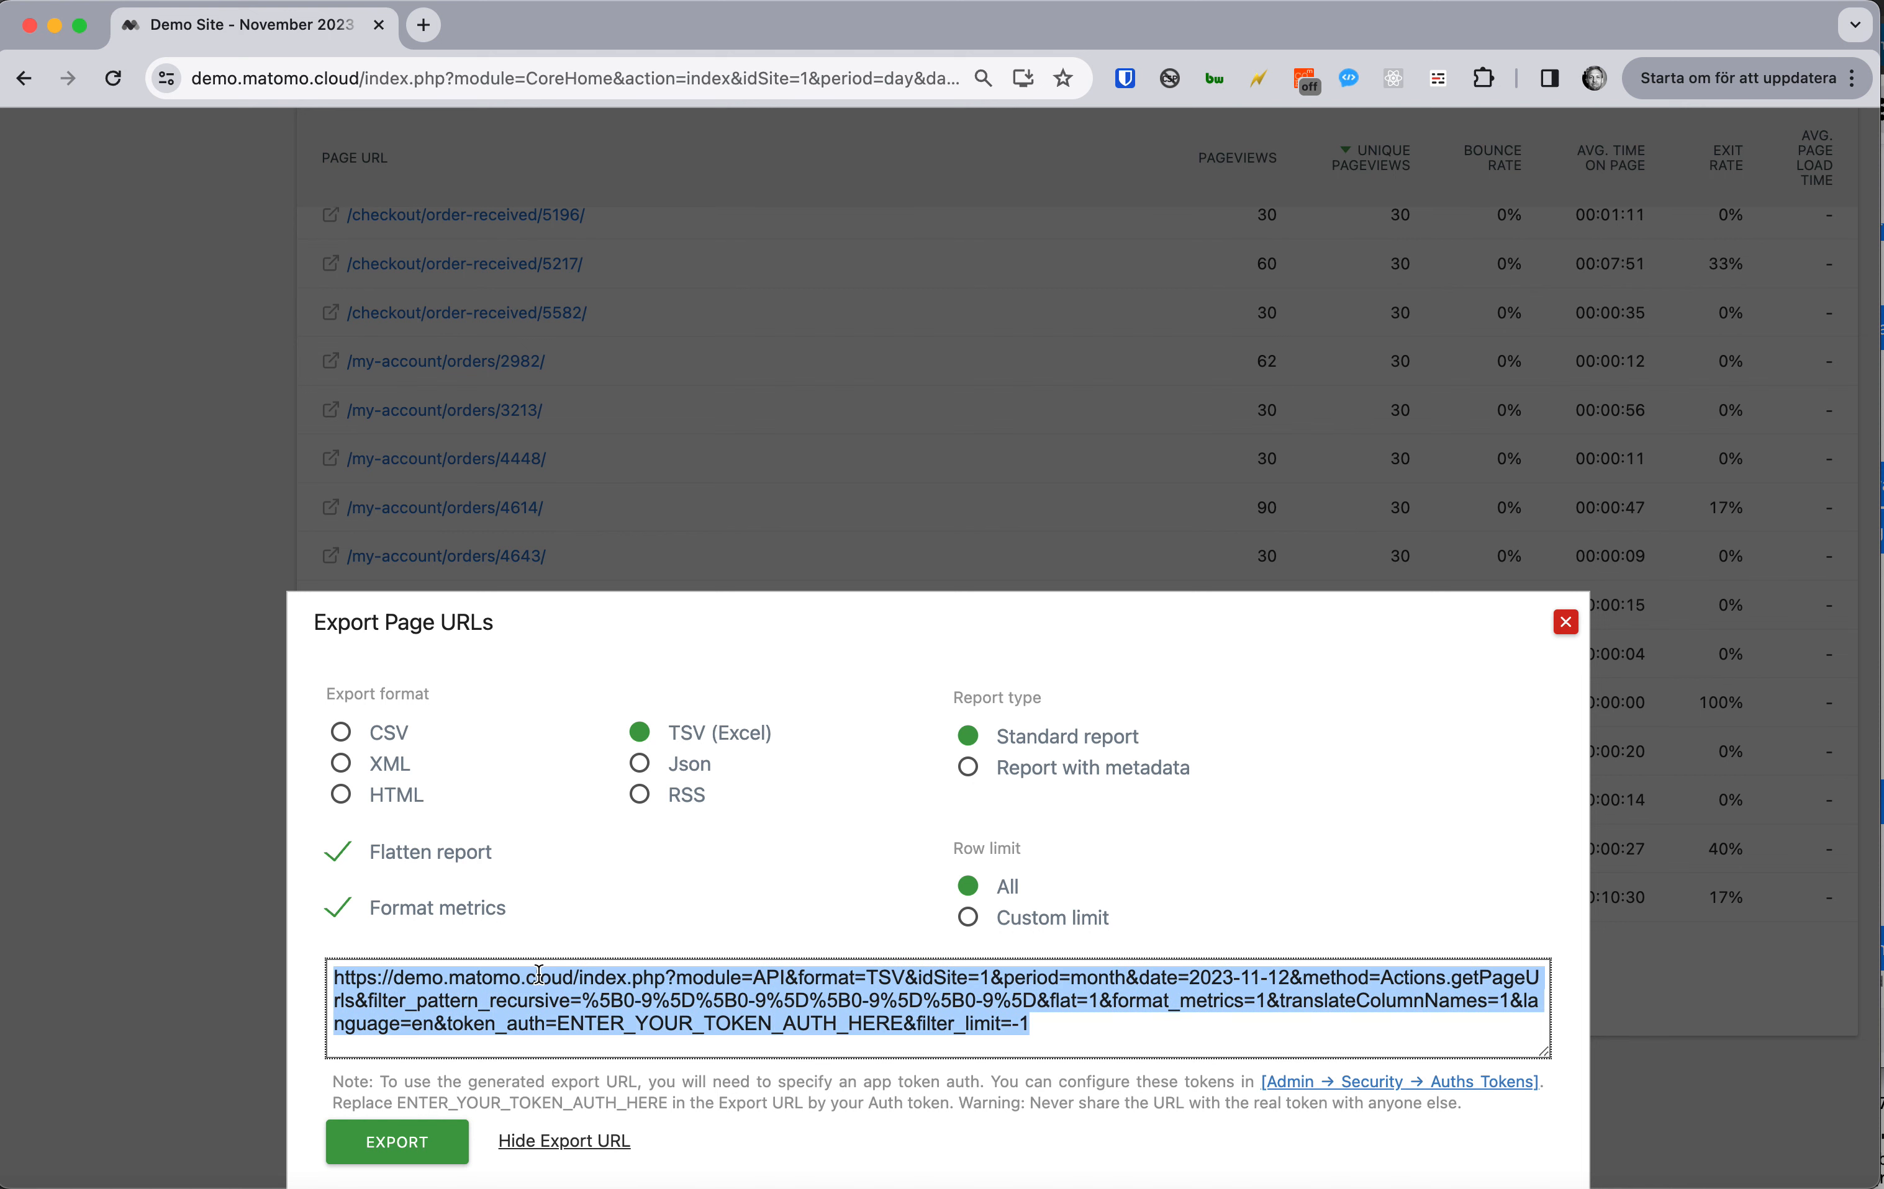
pyautogui.click(539, 975)
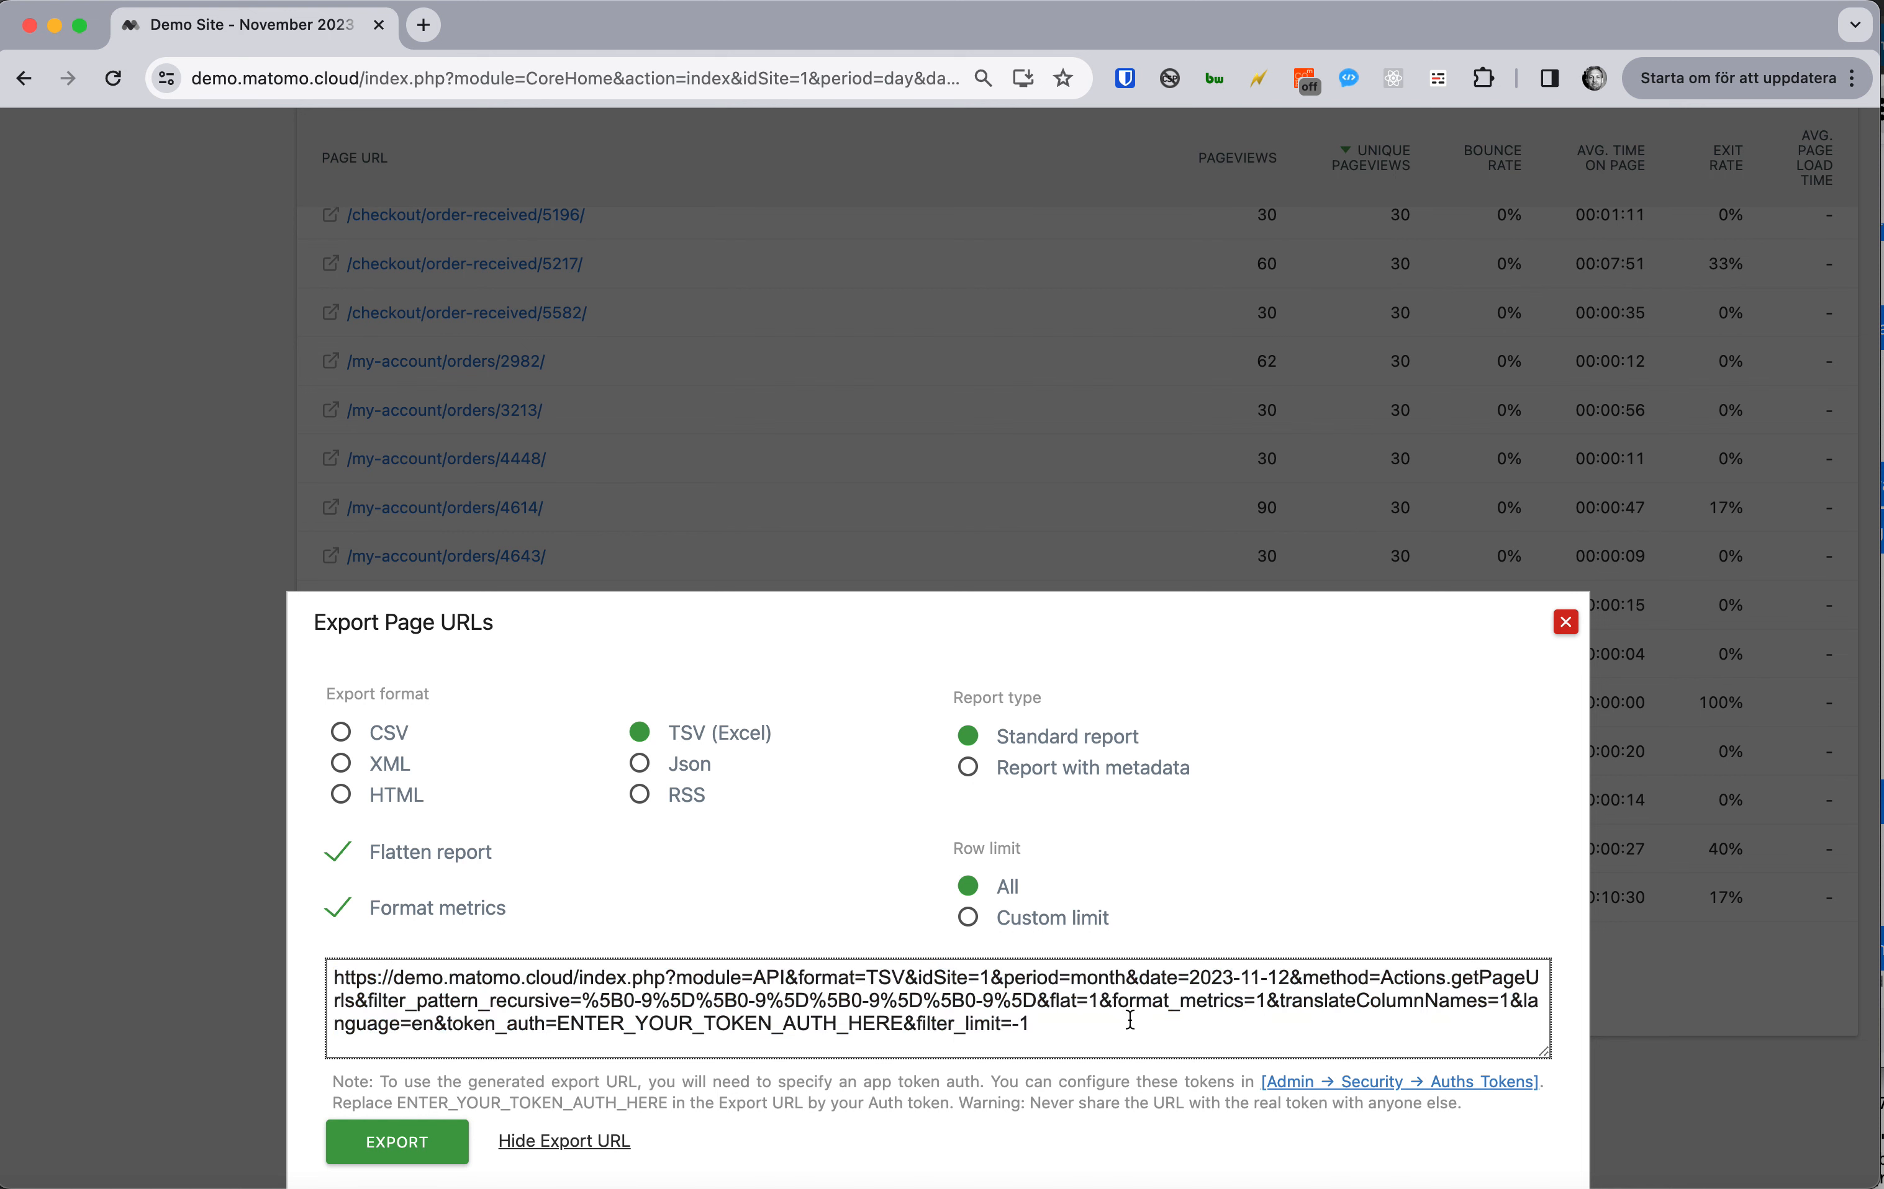
pyautogui.moveTo(1078, 1027); pyautogui.dragTo(206, 983)
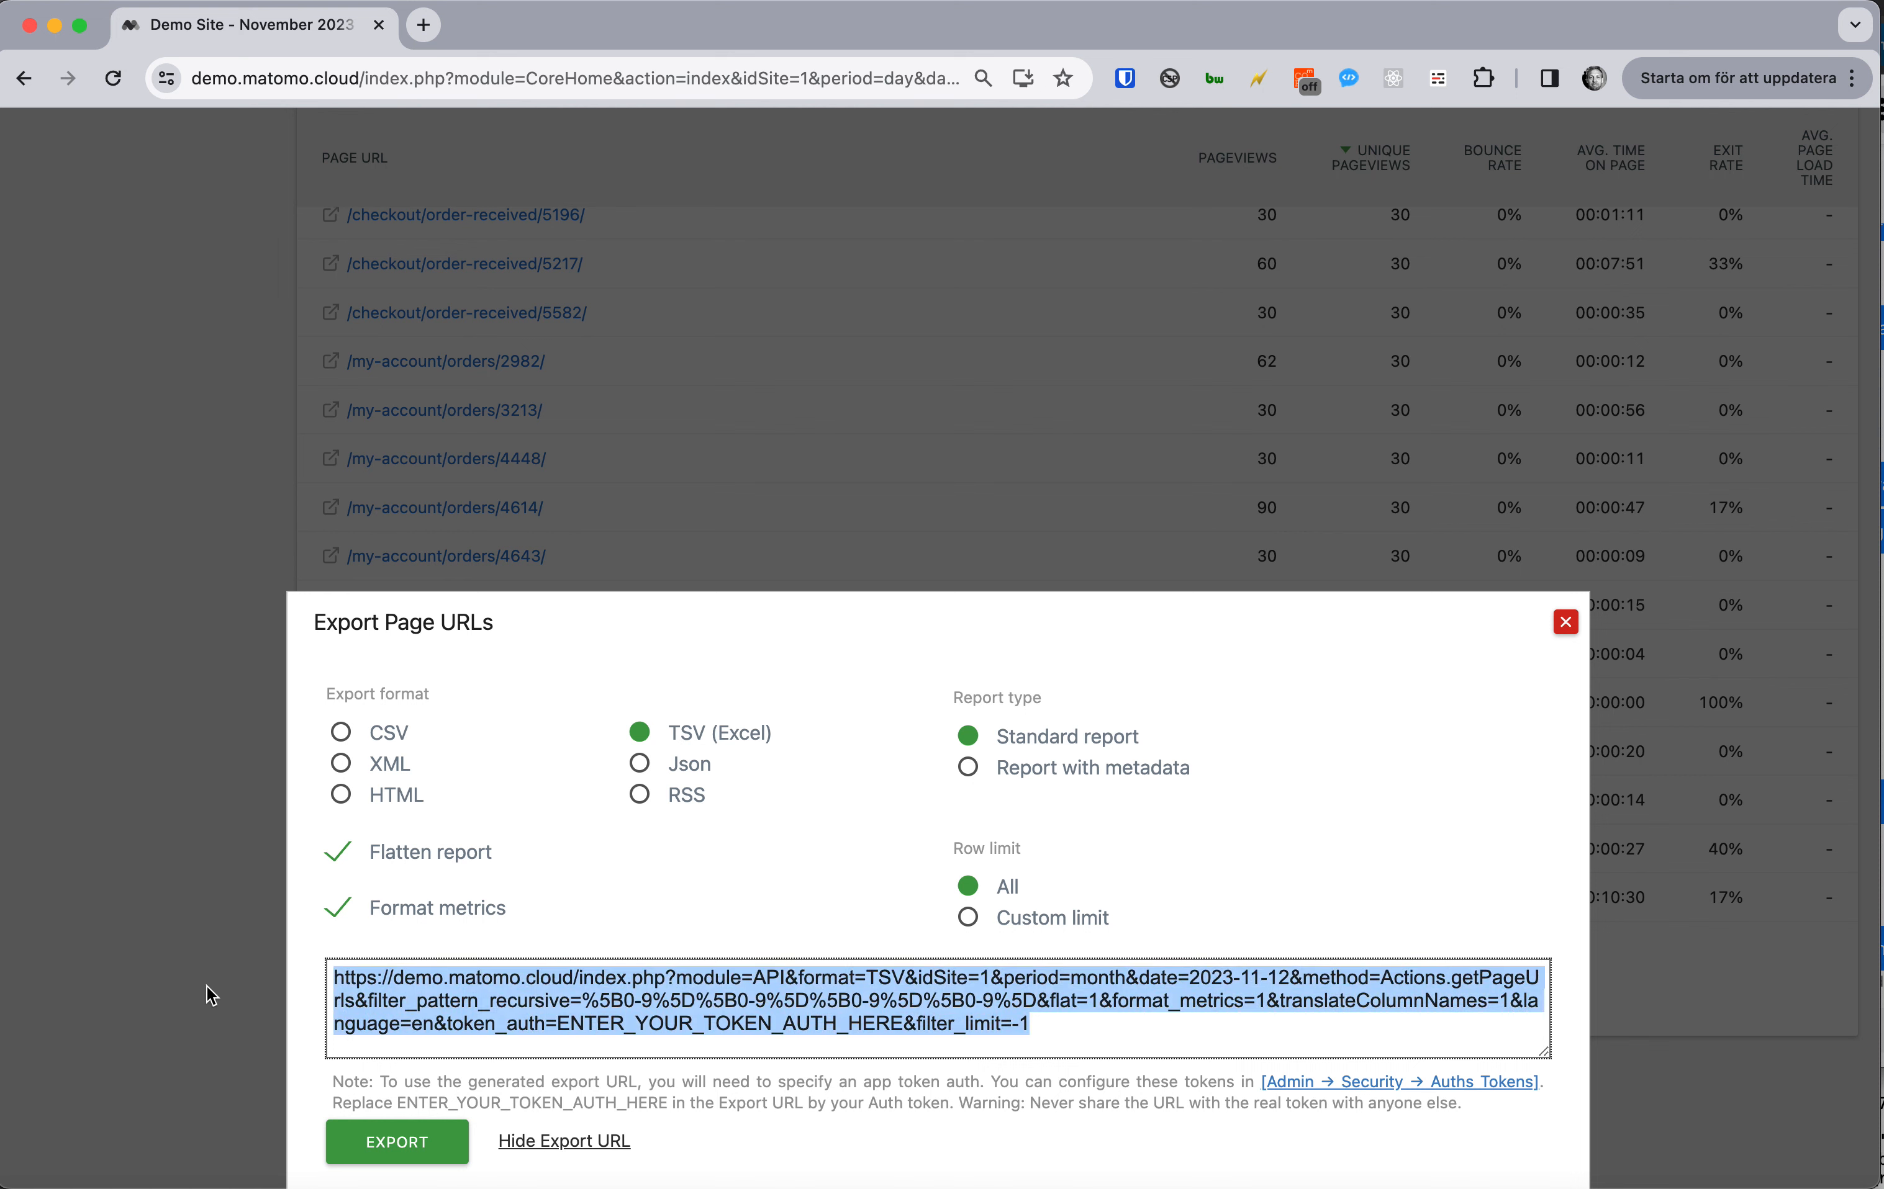
pyautogui.click(551, 1000)
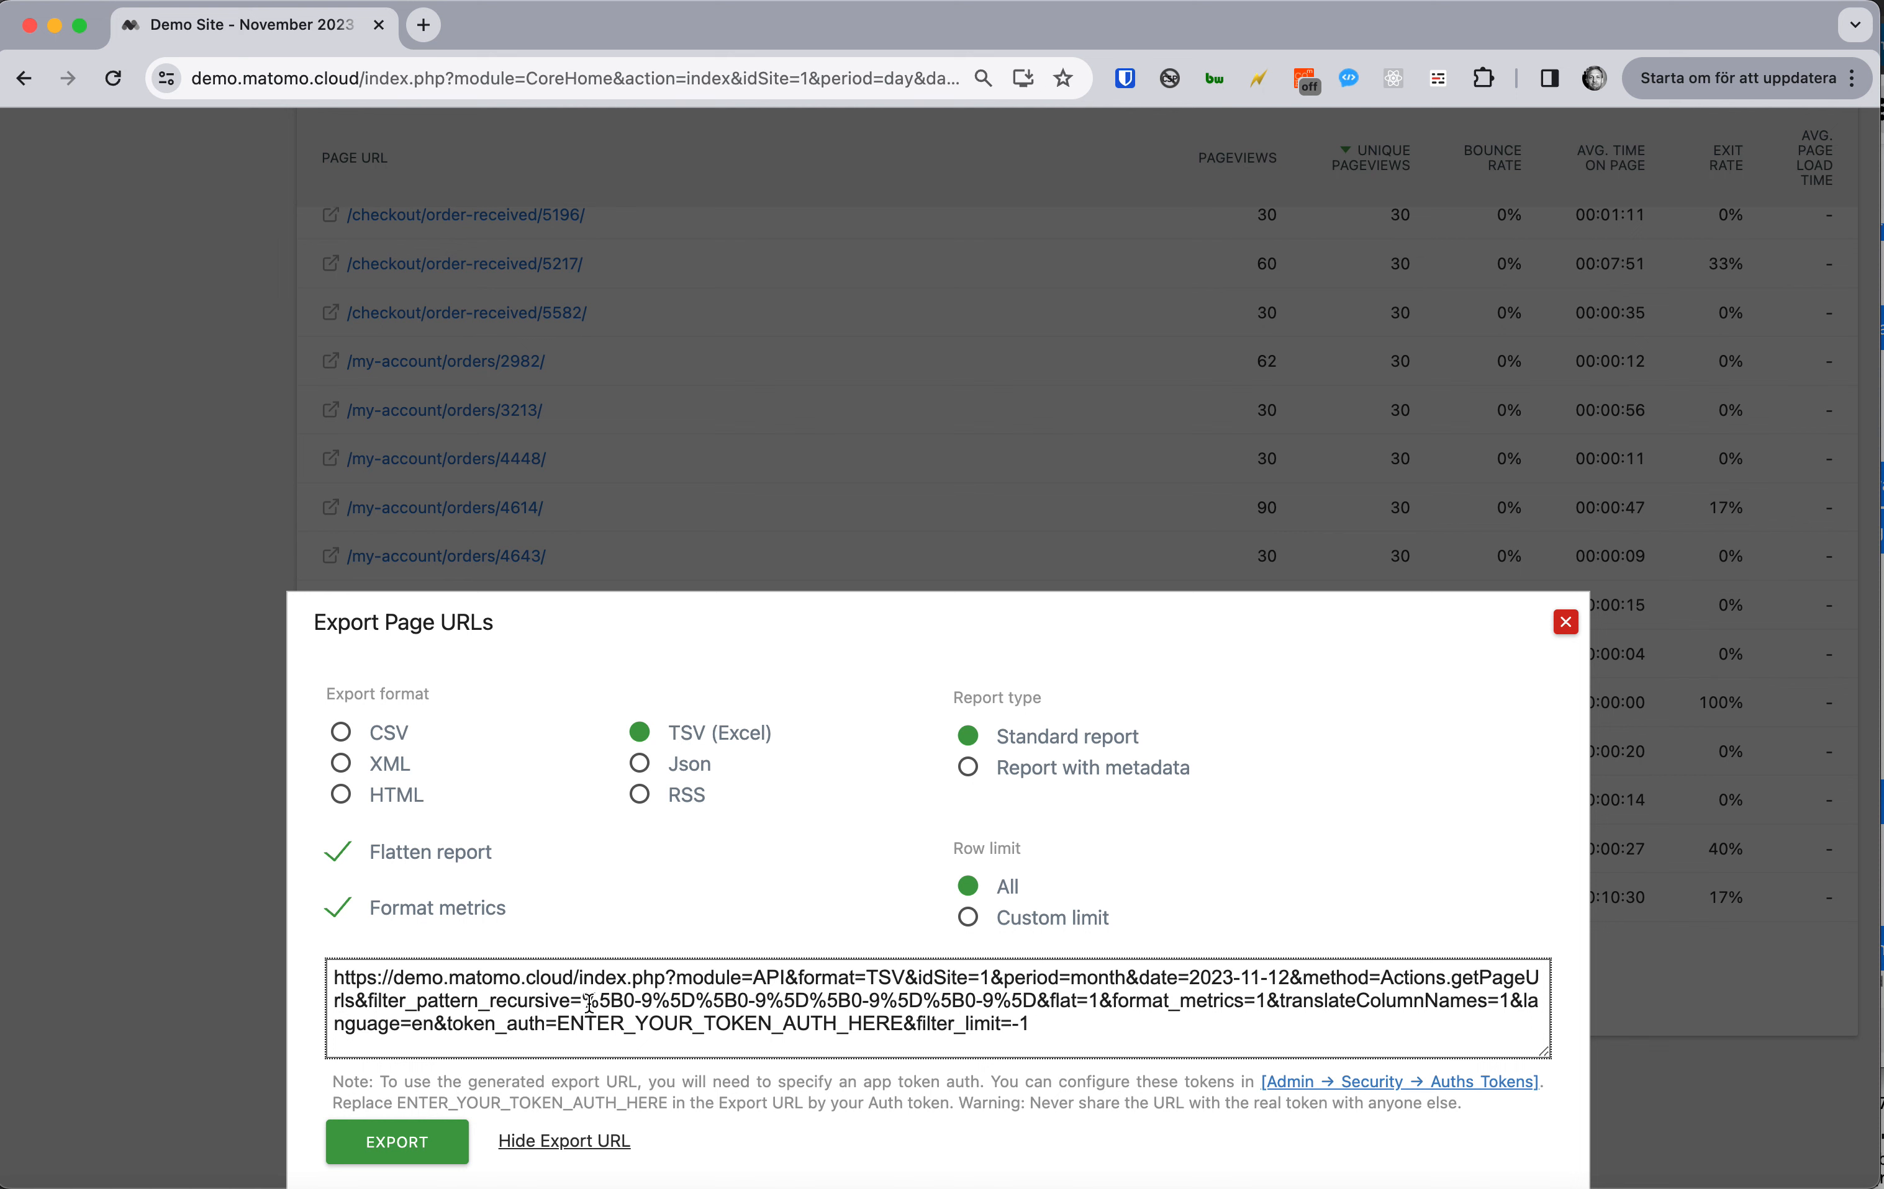
pyautogui.moveTo(1043, 1004); pyautogui.dragTo(583, 1004)
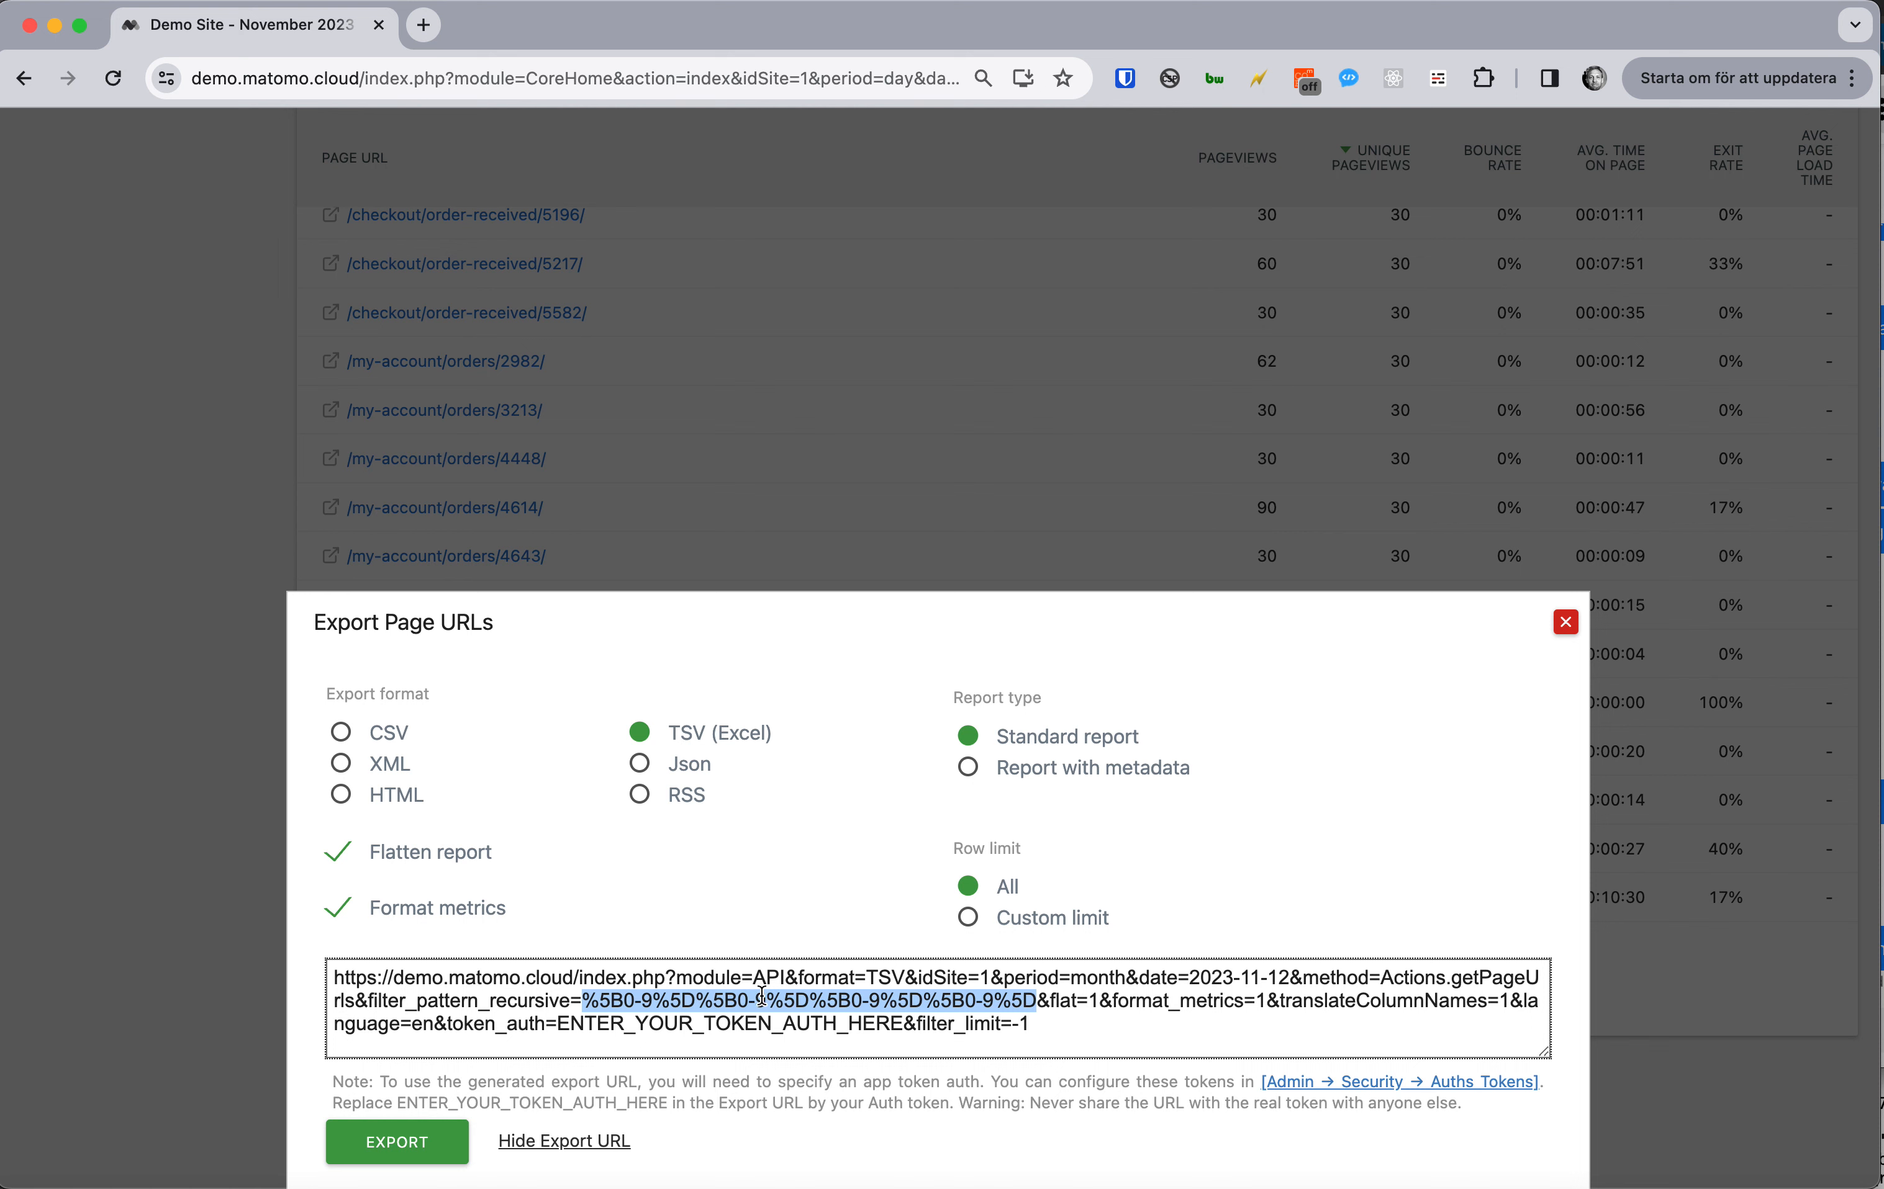
pyautogui.click(728, 982)
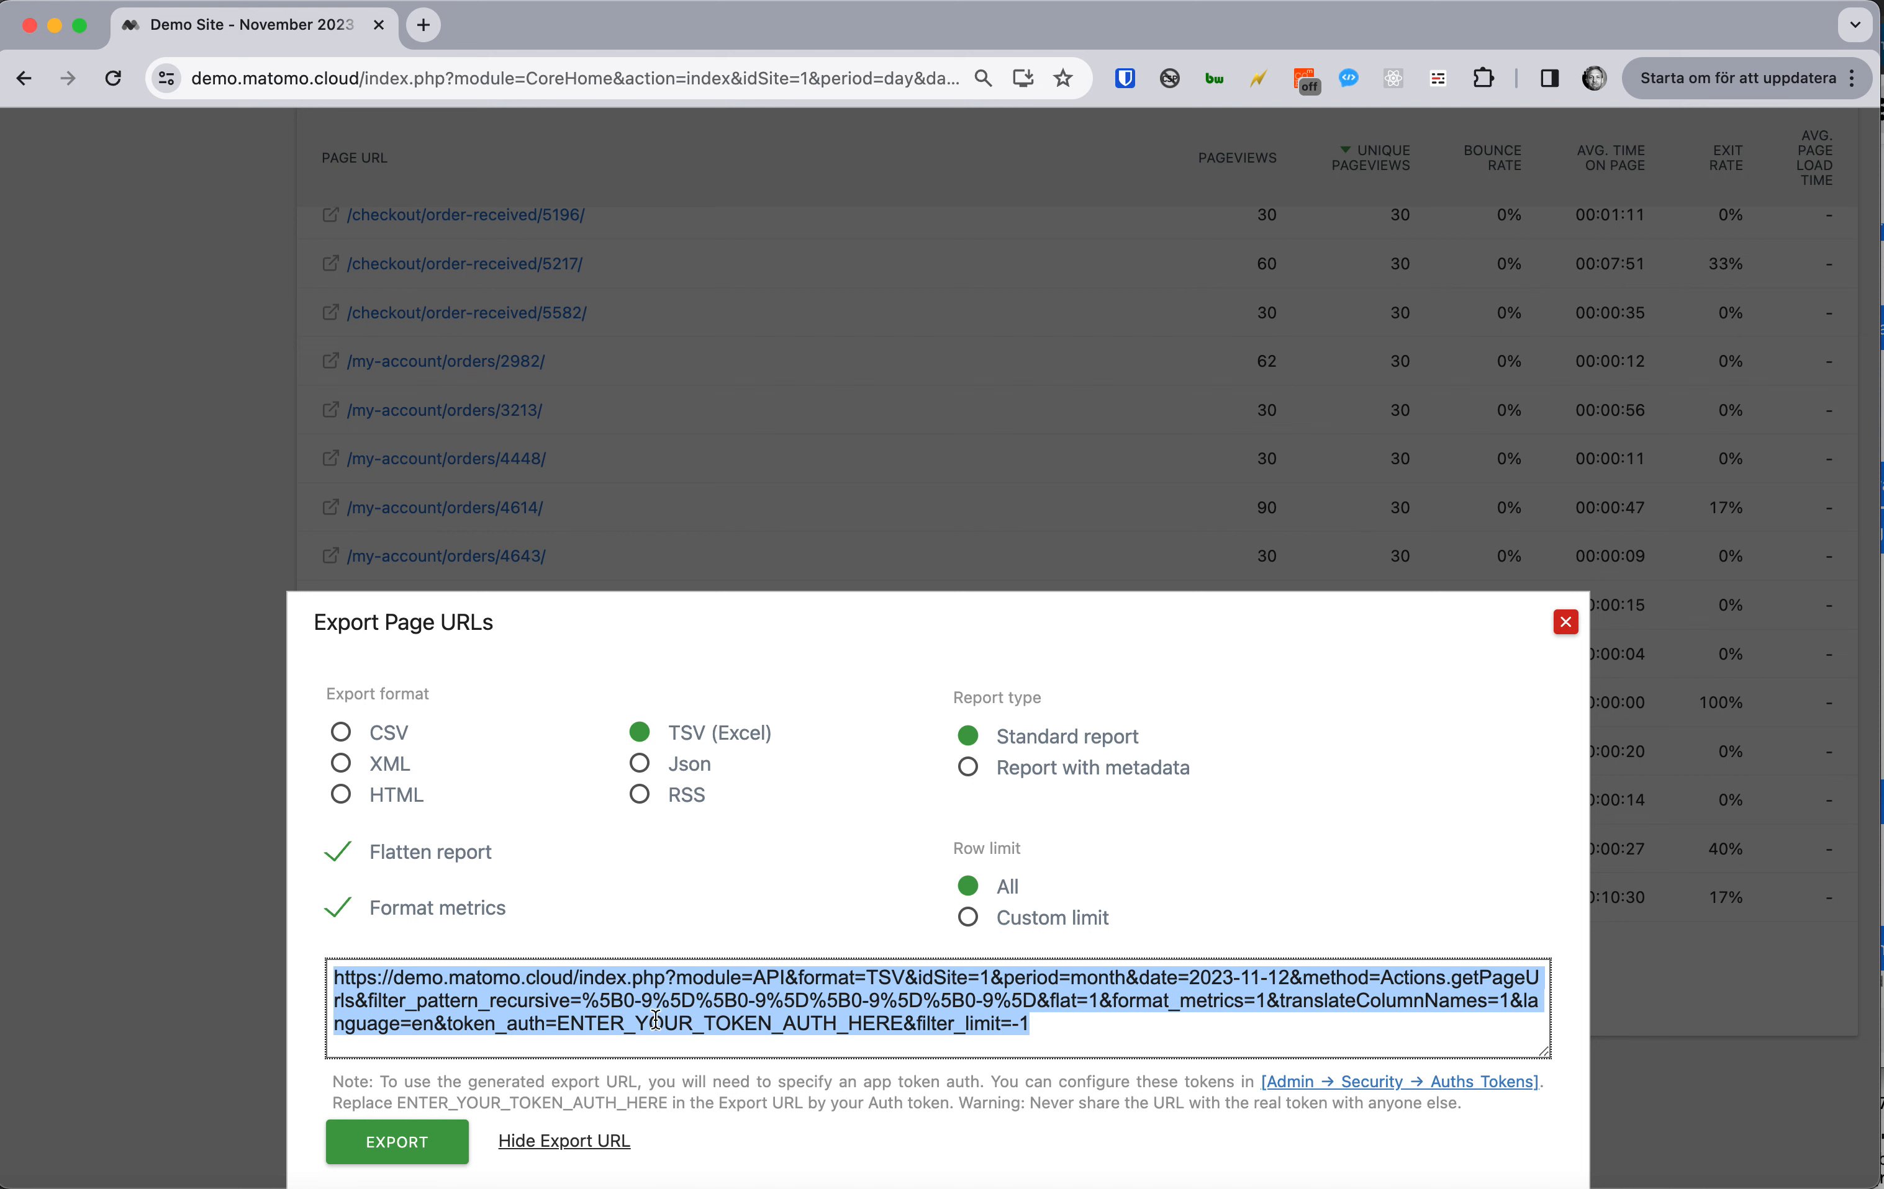
# Step: Change the export format to HTML and export the filtered page URLs
pyautogui.click(397, 797)
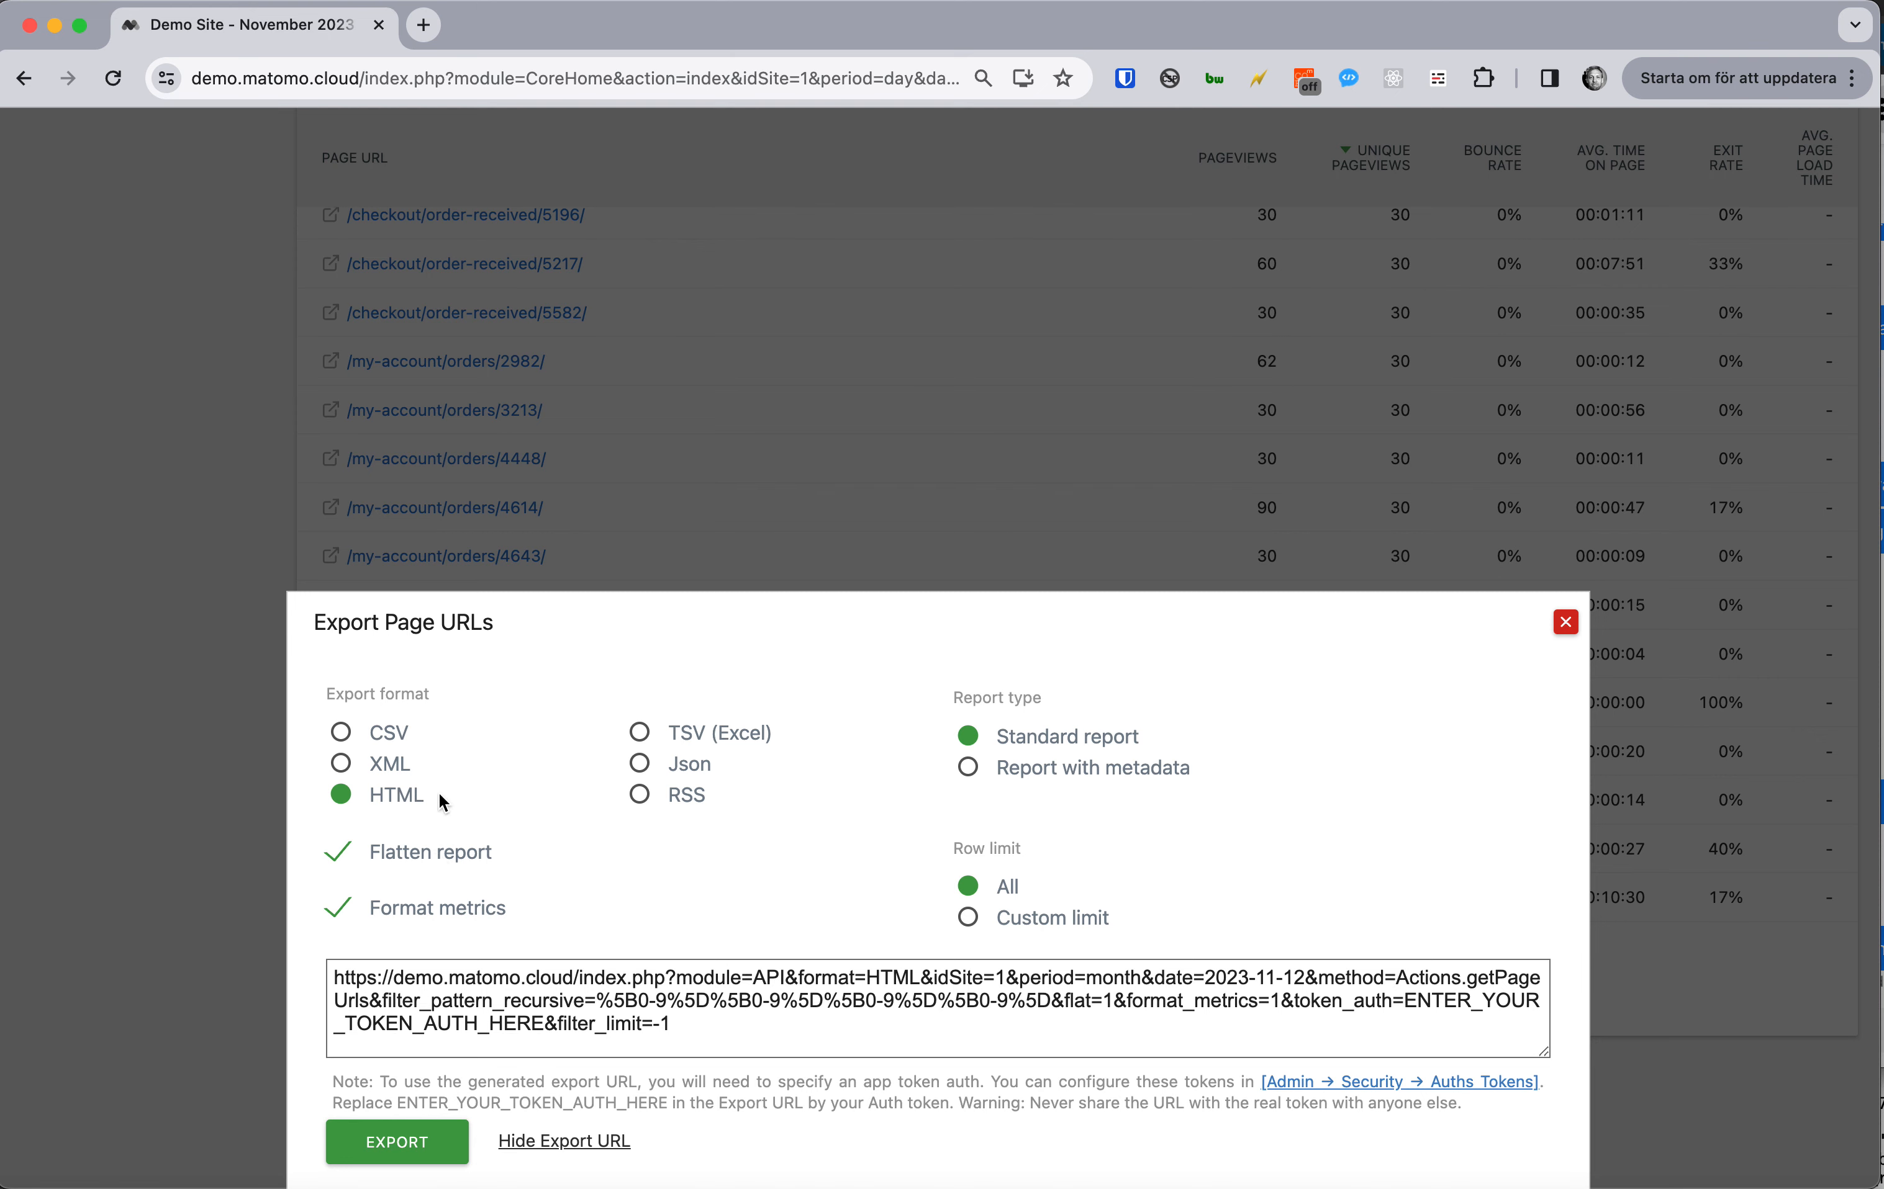
pyautogui.click(403, 1140)
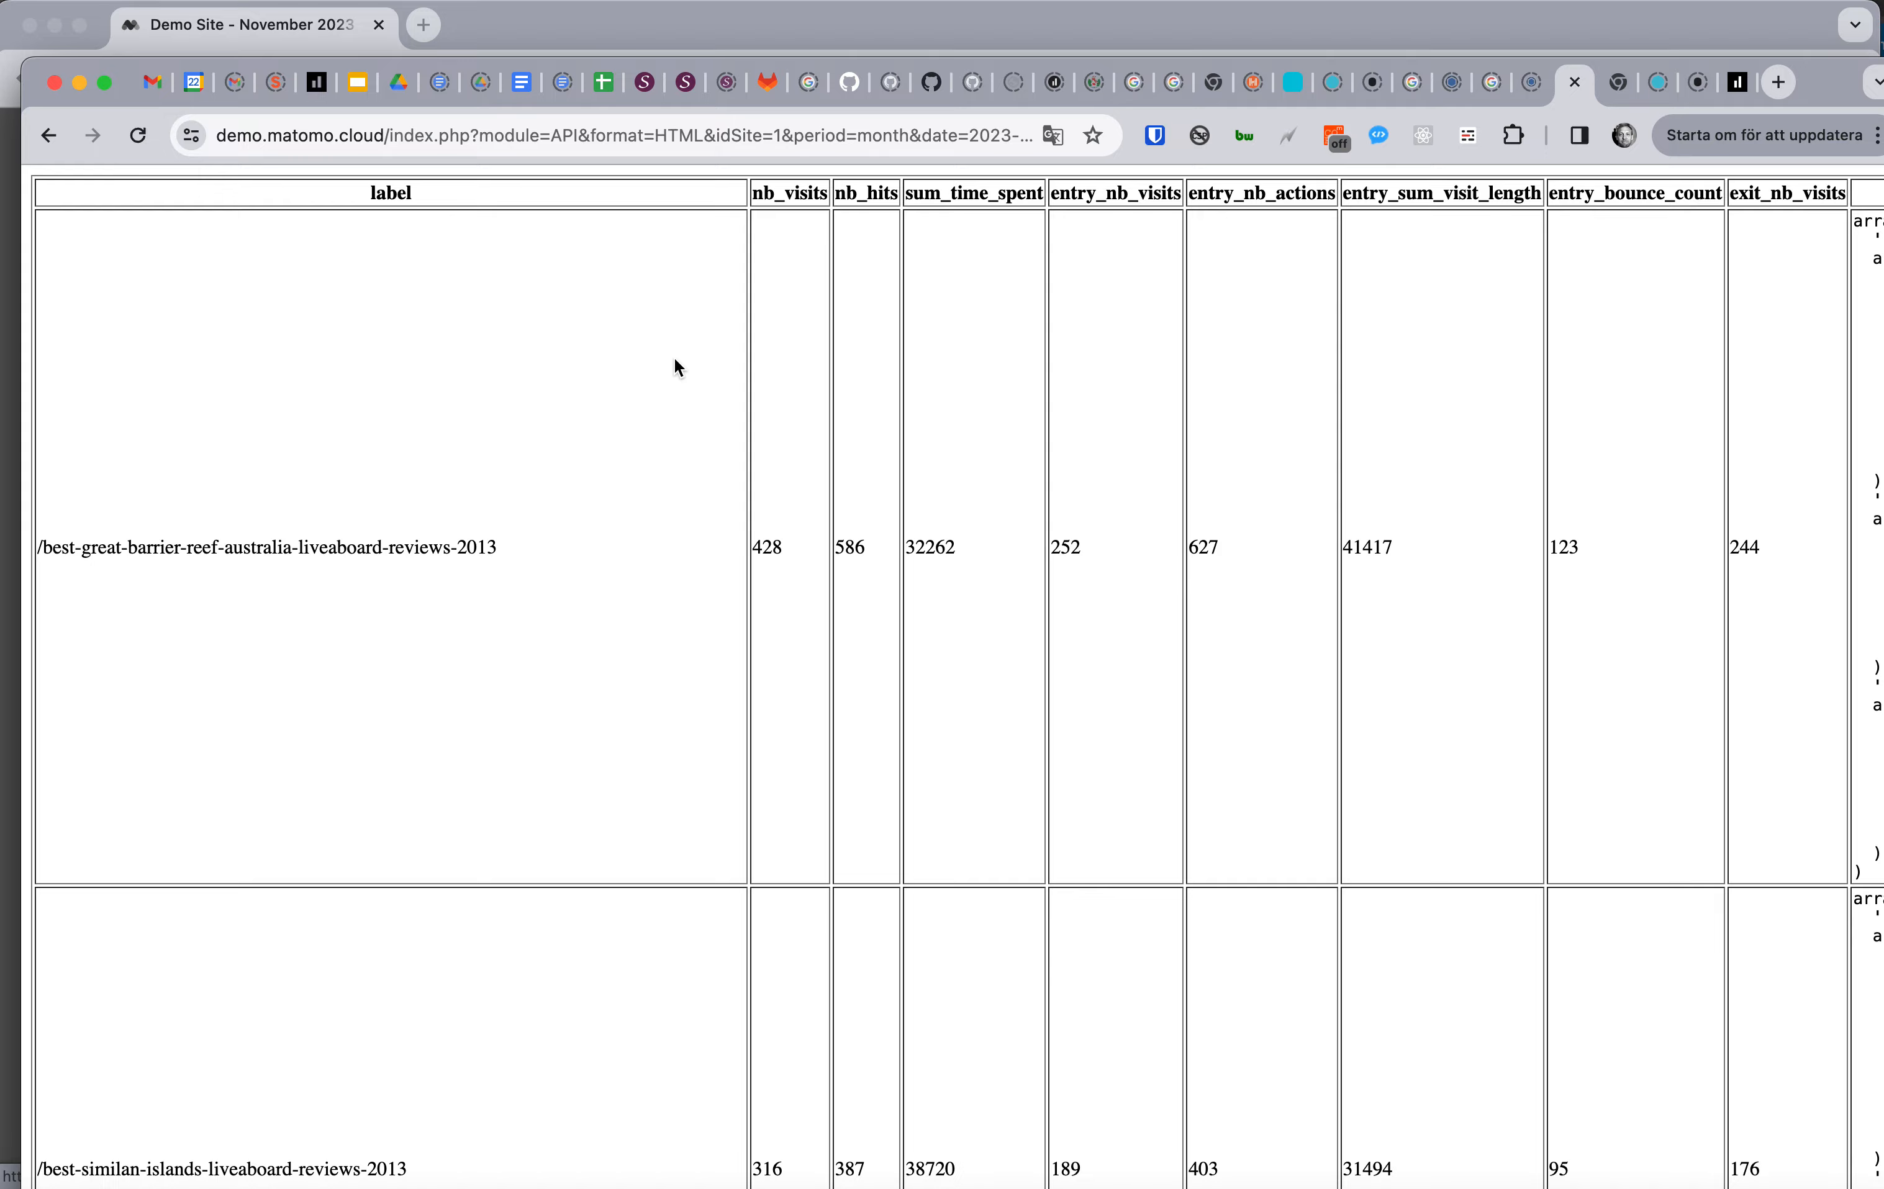
# Step: Look through the page URLs and visit metrics in the exported HTML table
pyautogui.scroll(-20, 675, 444)
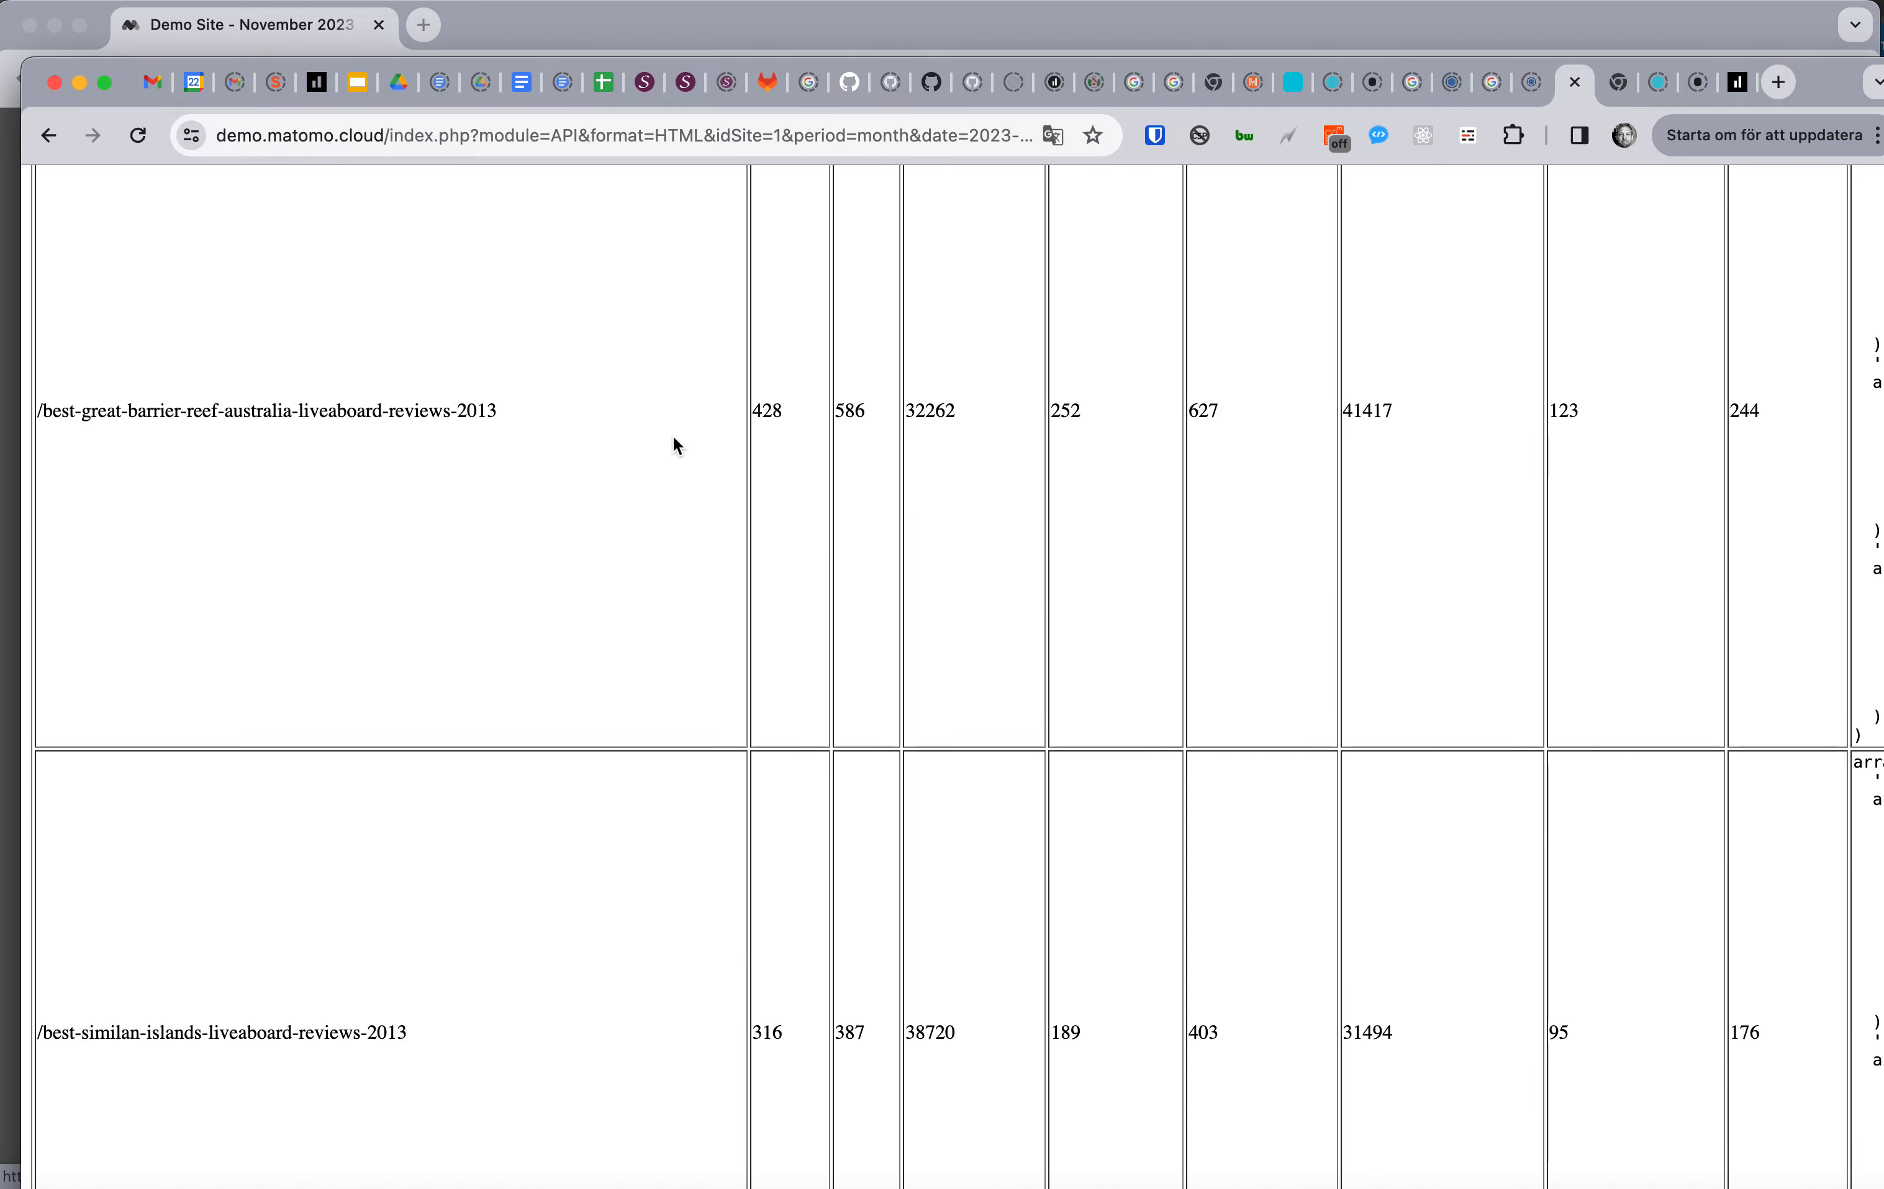
pyautogui.scroll(-20, 673, 435)
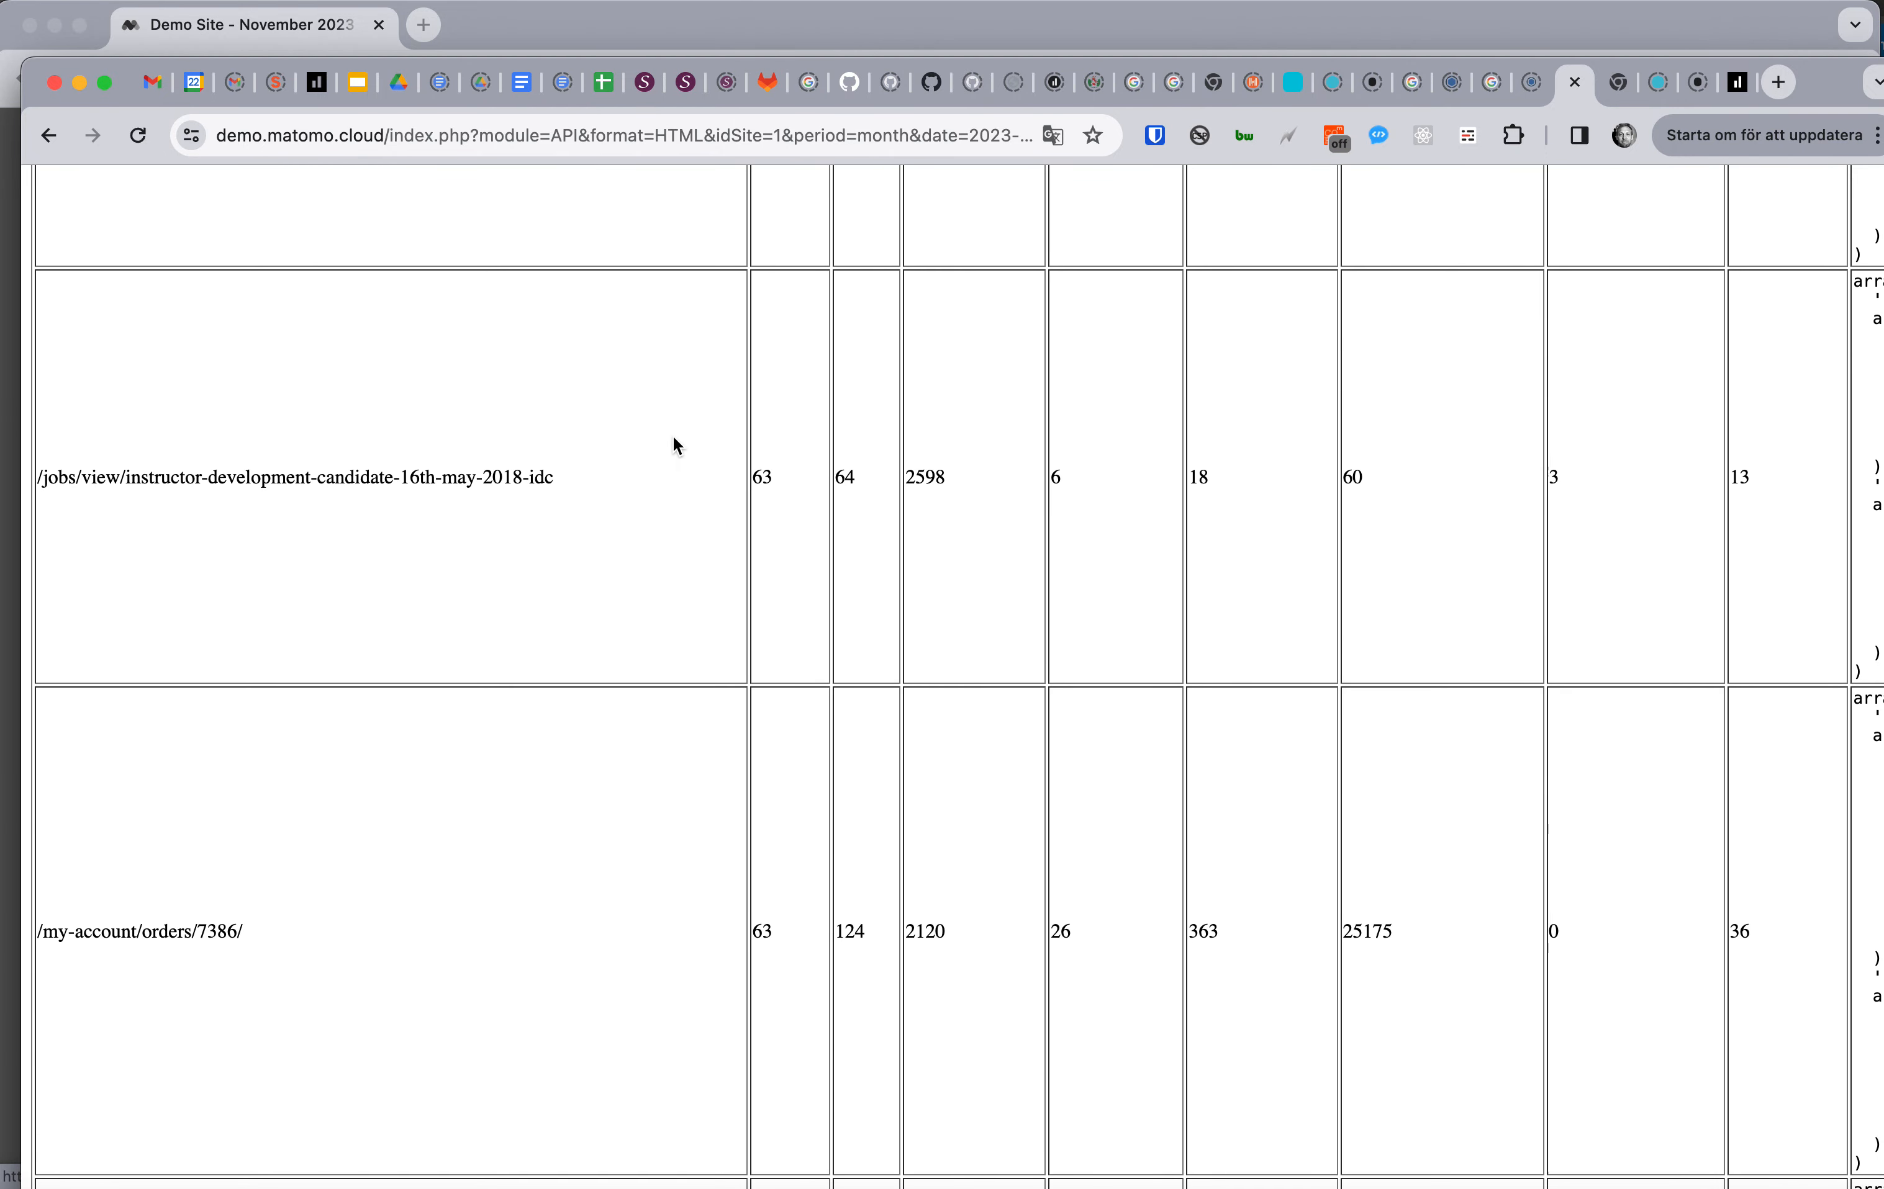
pyautogui.scroll(20, 673, 435)
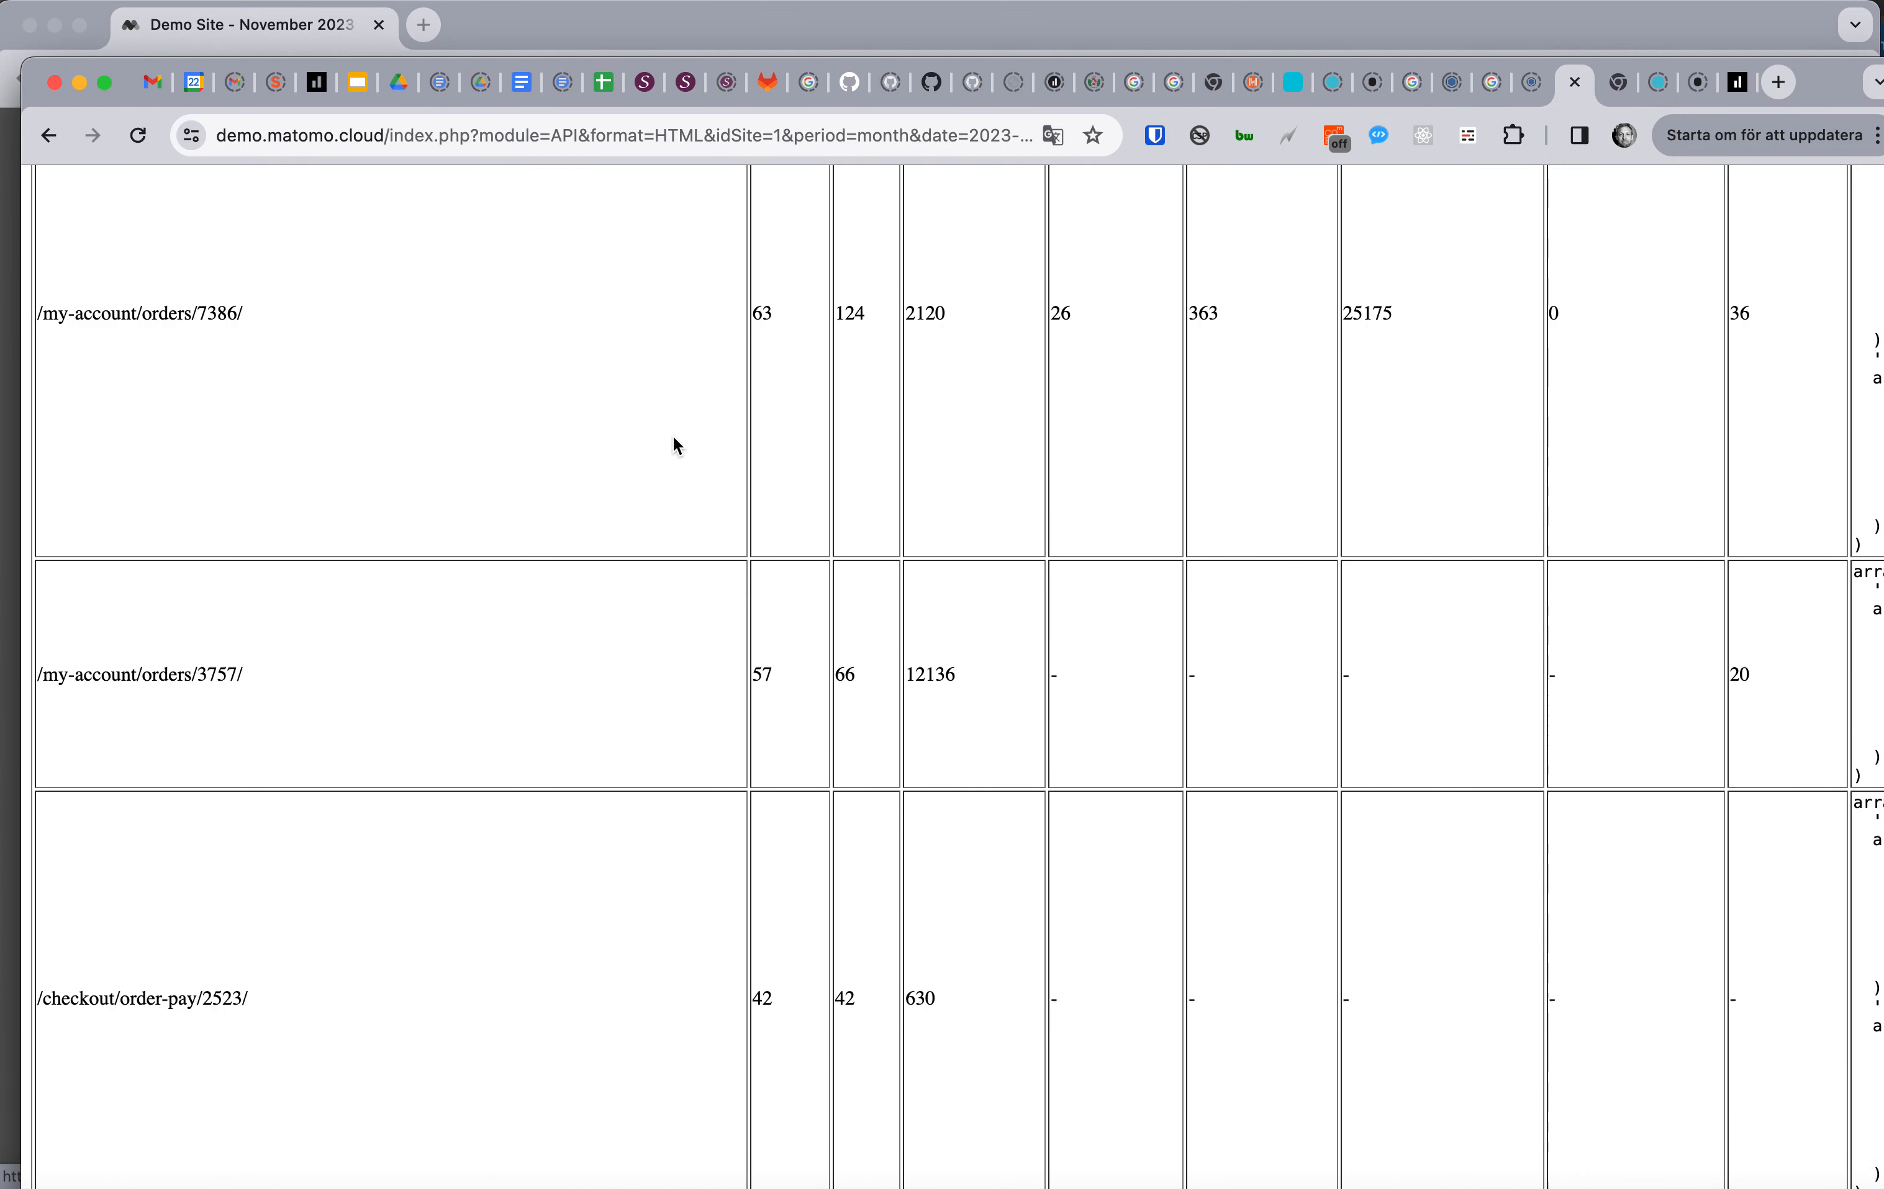
pyautogui.scroll(20, 791, 291)
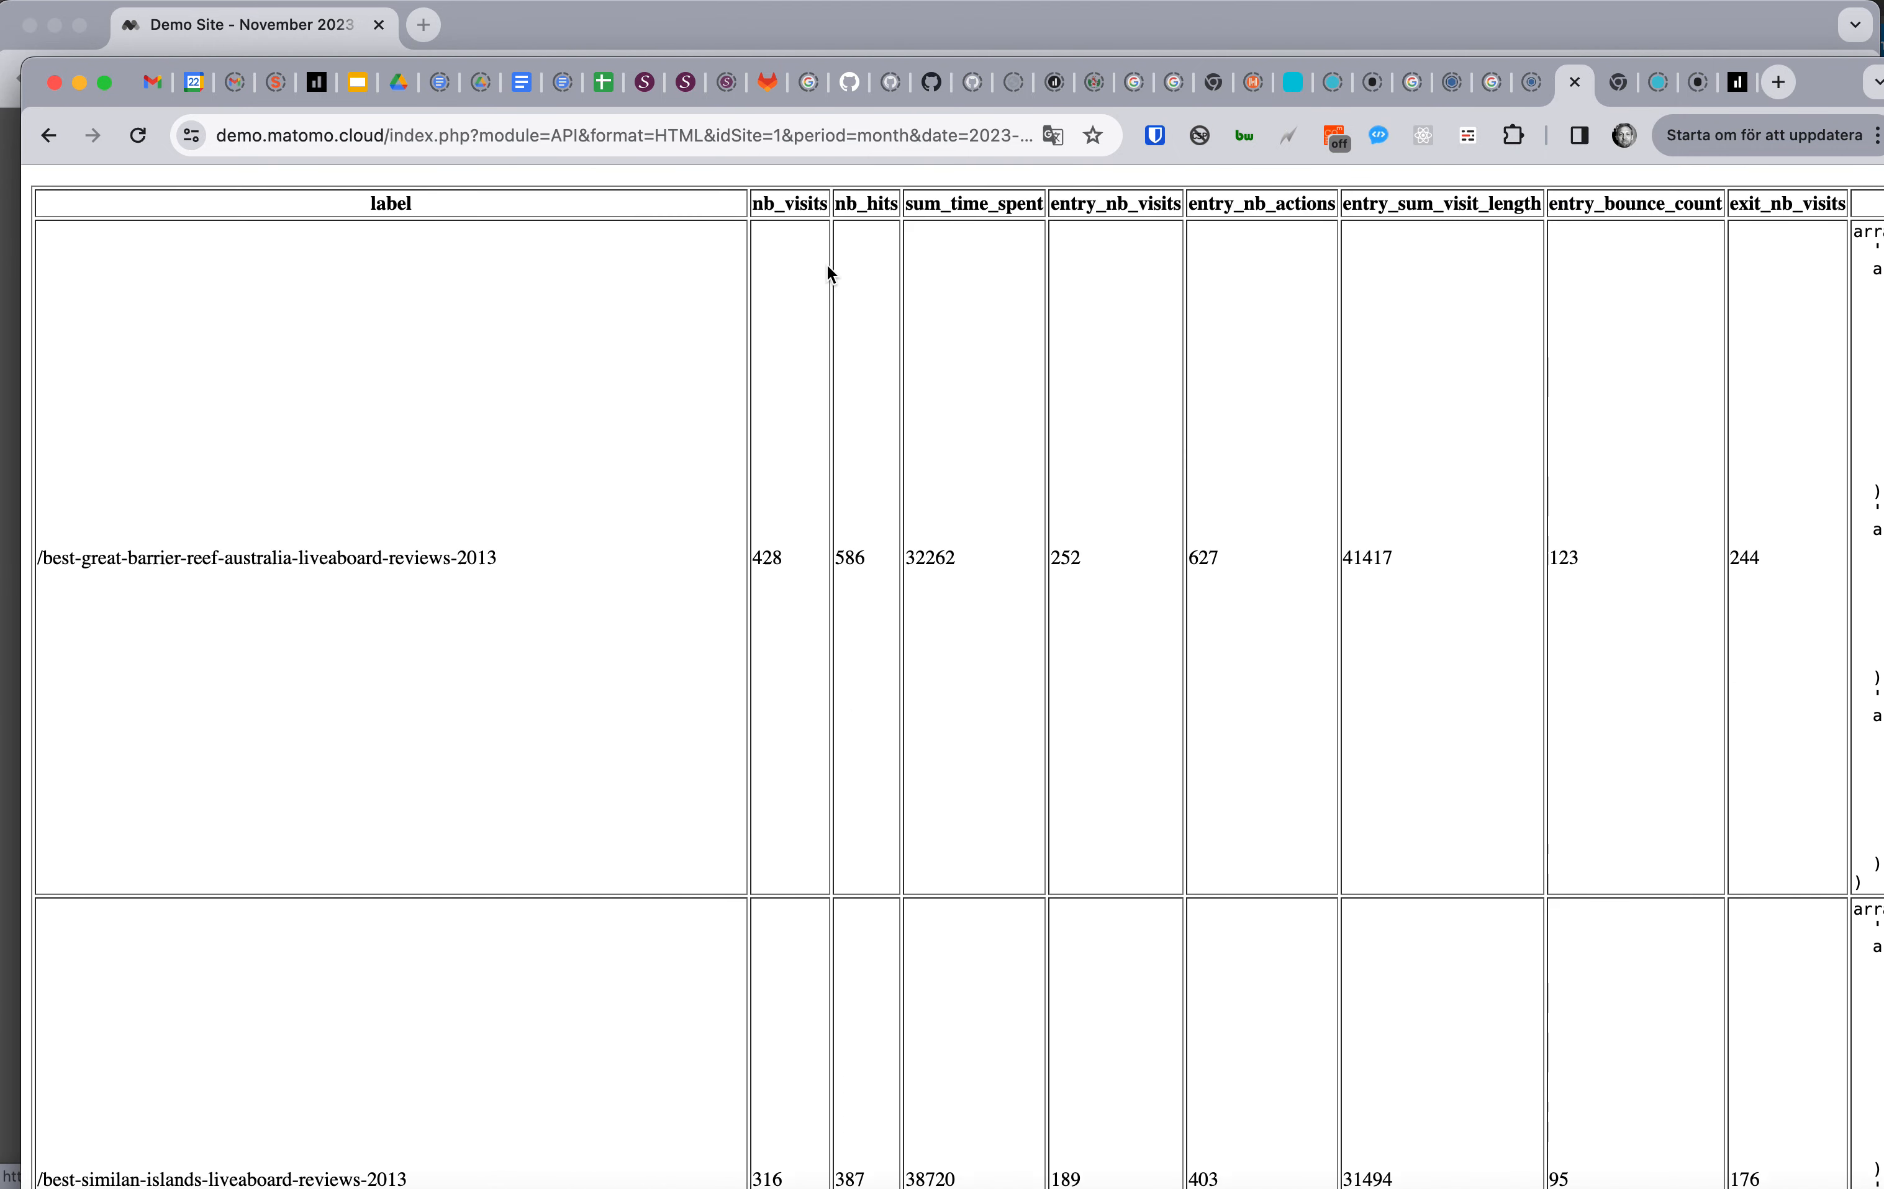
# Step: Change the period parameter in the export URL to week, reload the HTML report and review its rows
pyautogui.click(871, 135)
pyautogui.doubleClick(871, 135)
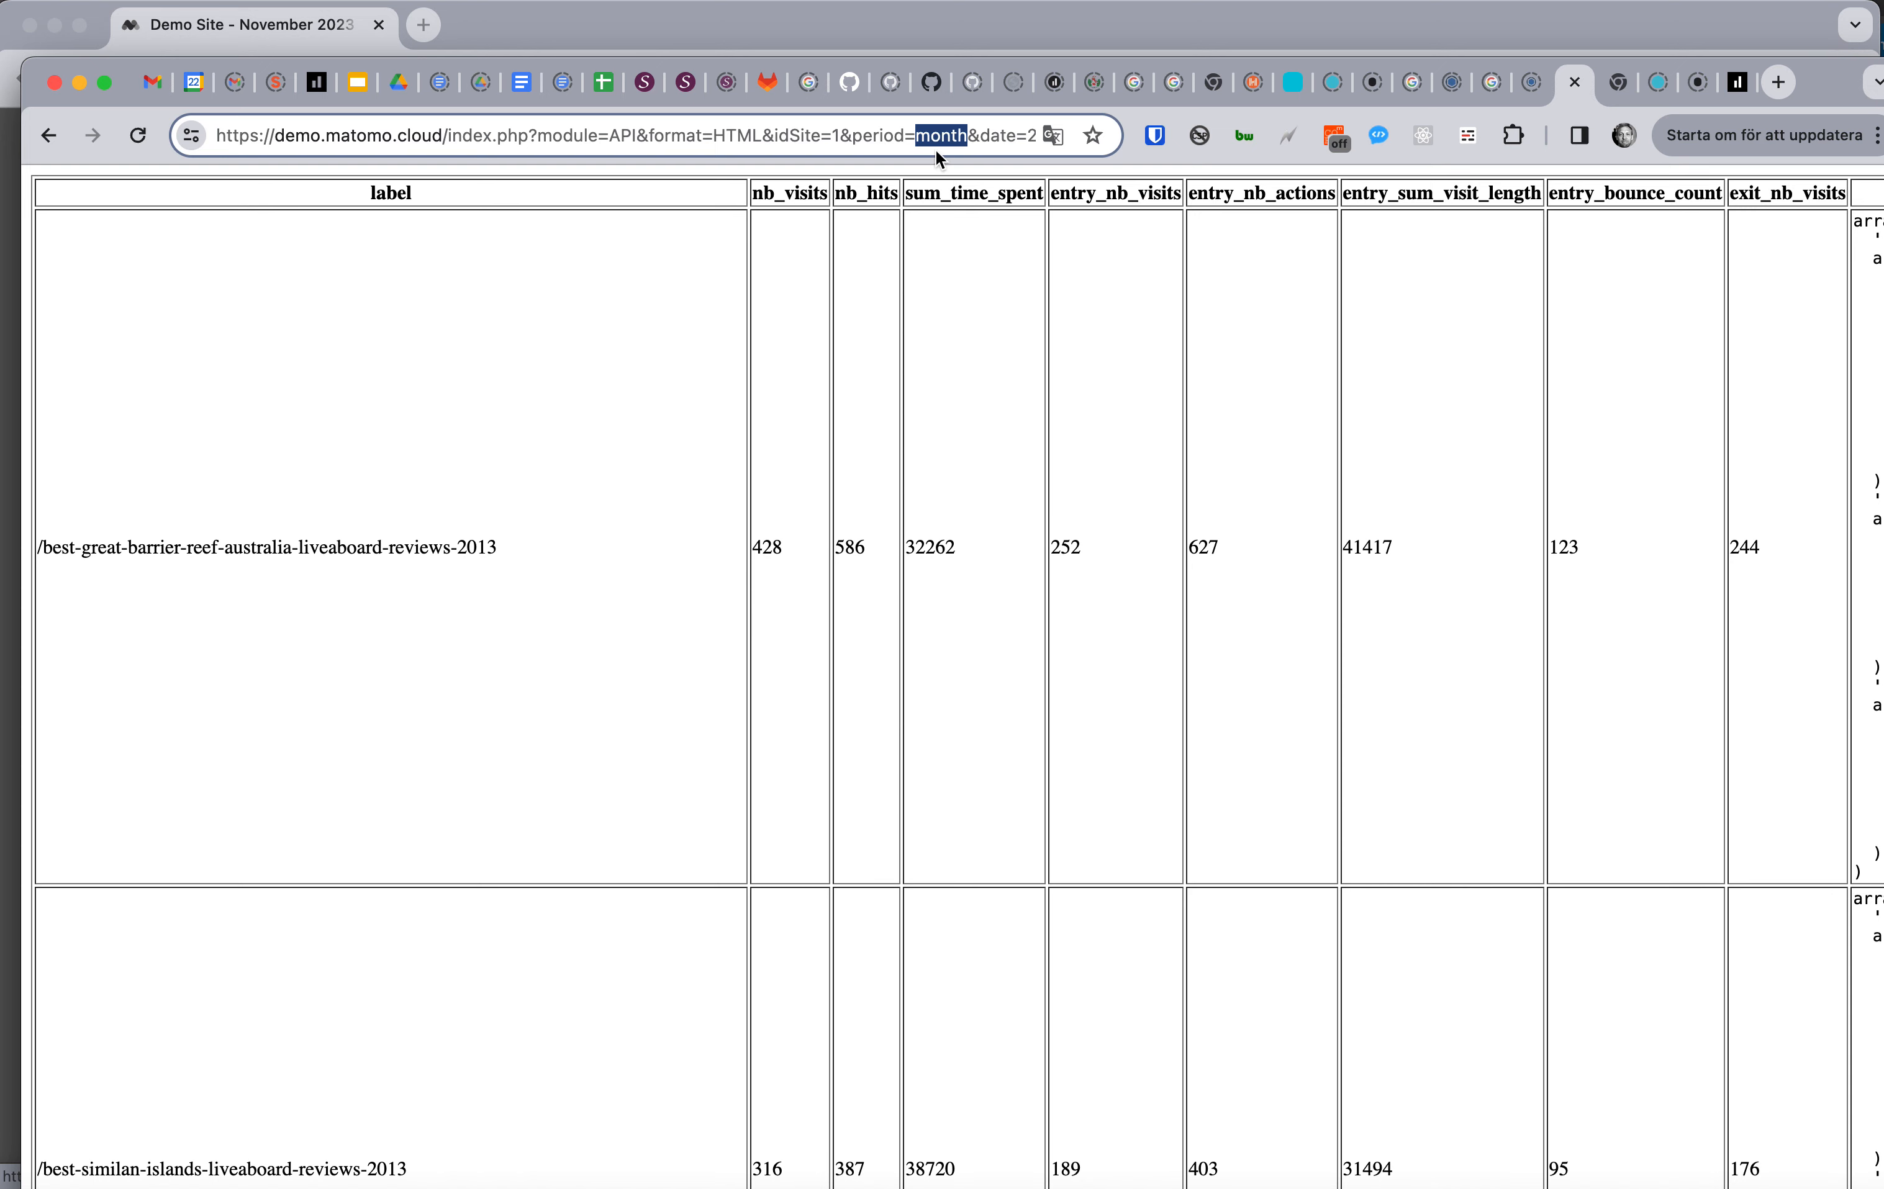
pyautogui.write('week')
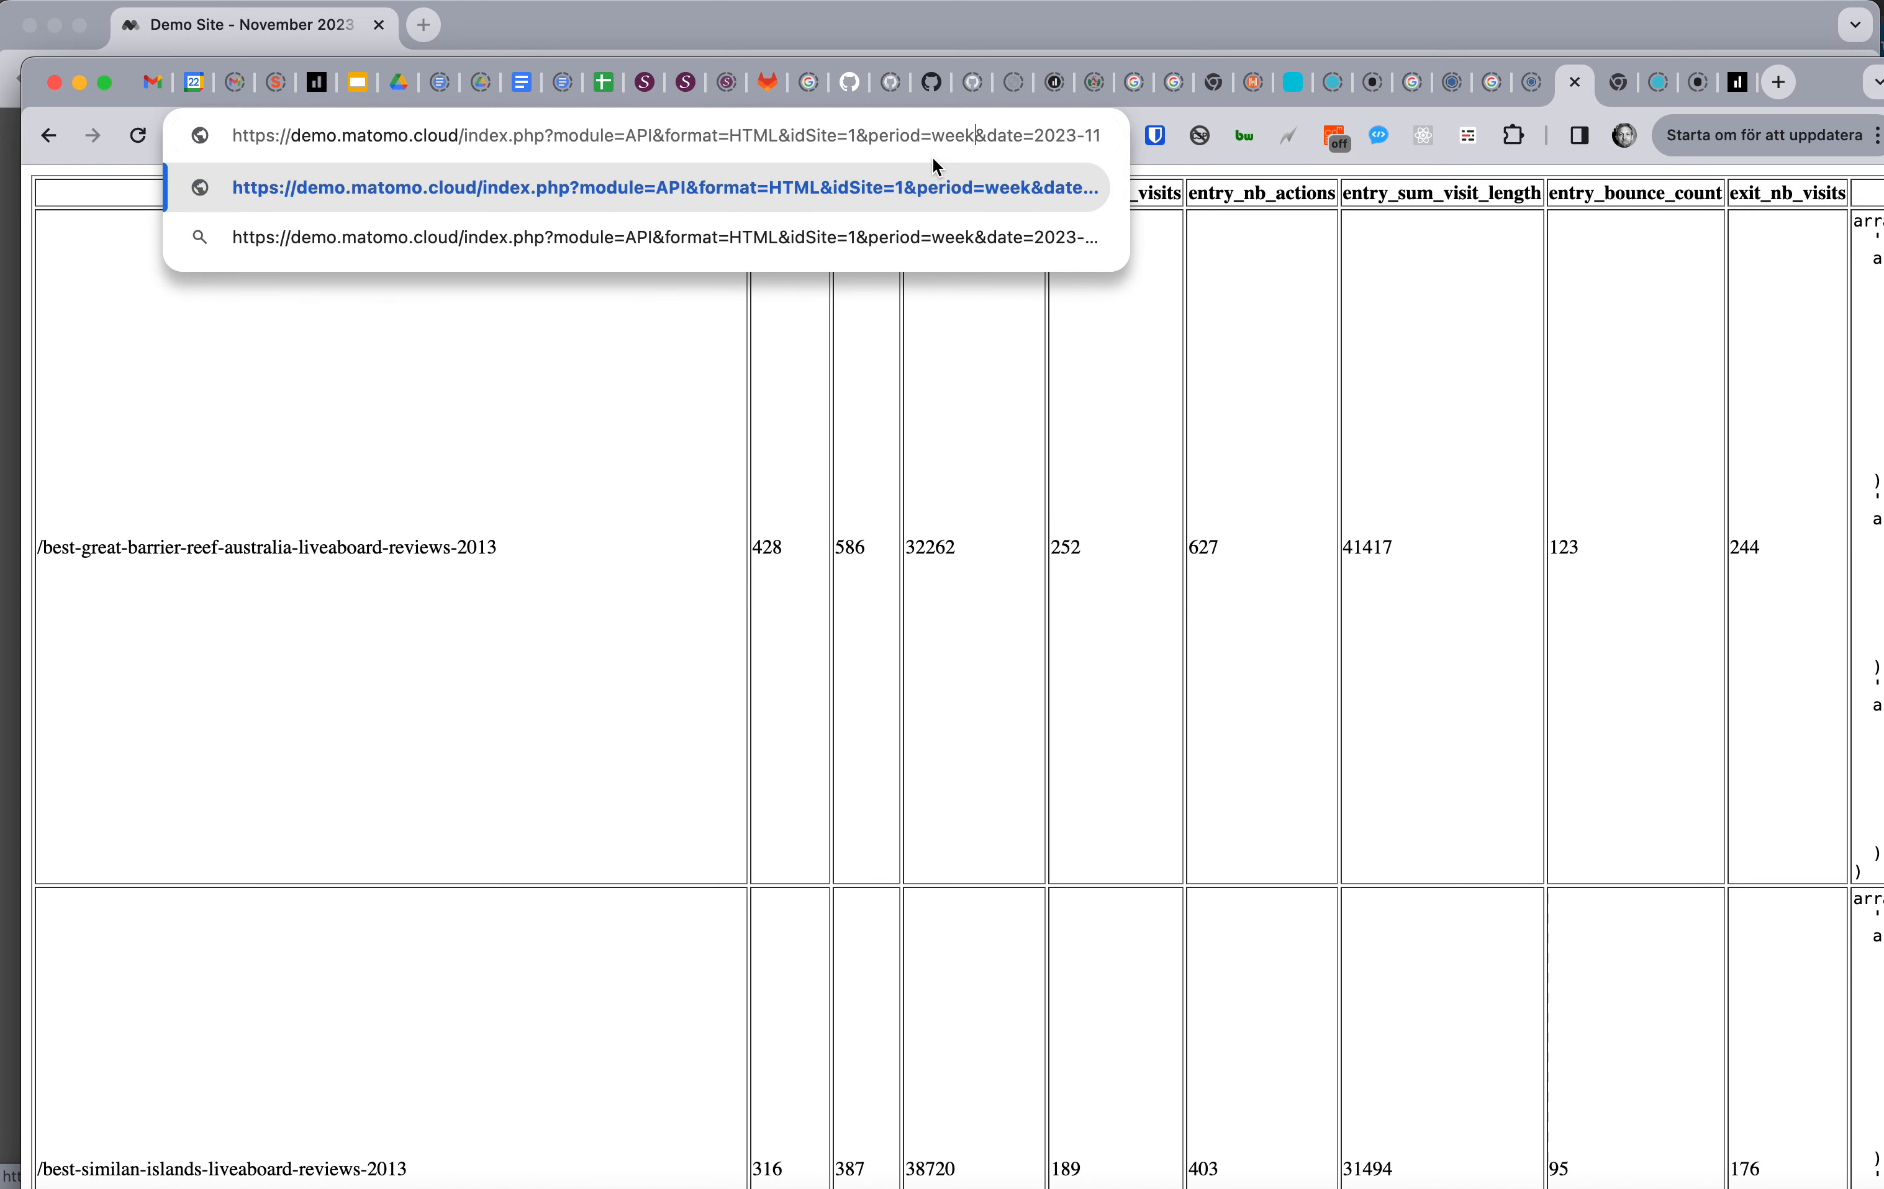
pyautogui.press('Return')
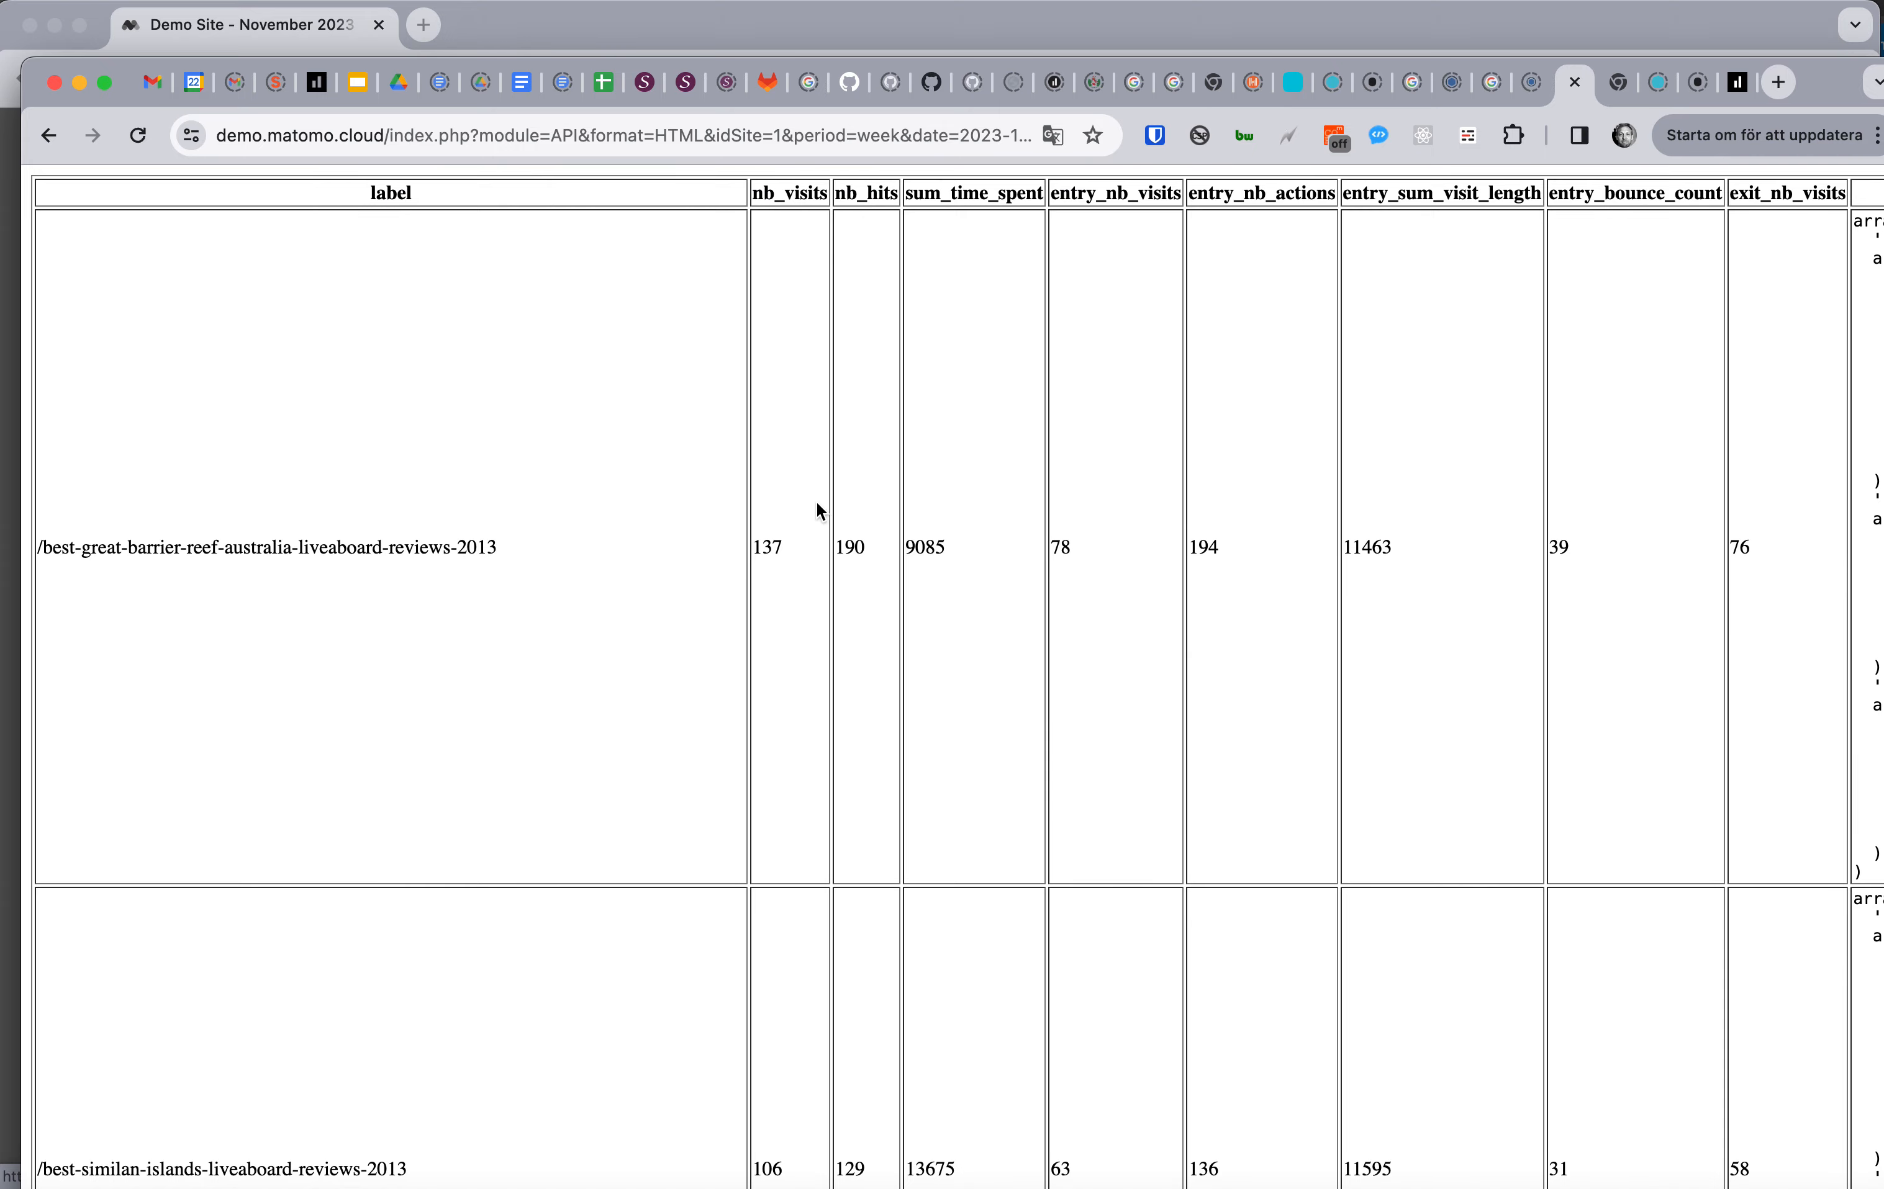
pyautogui.scroll(-10, 805, 527)
pyautogui.scroll(15, 804, 527)
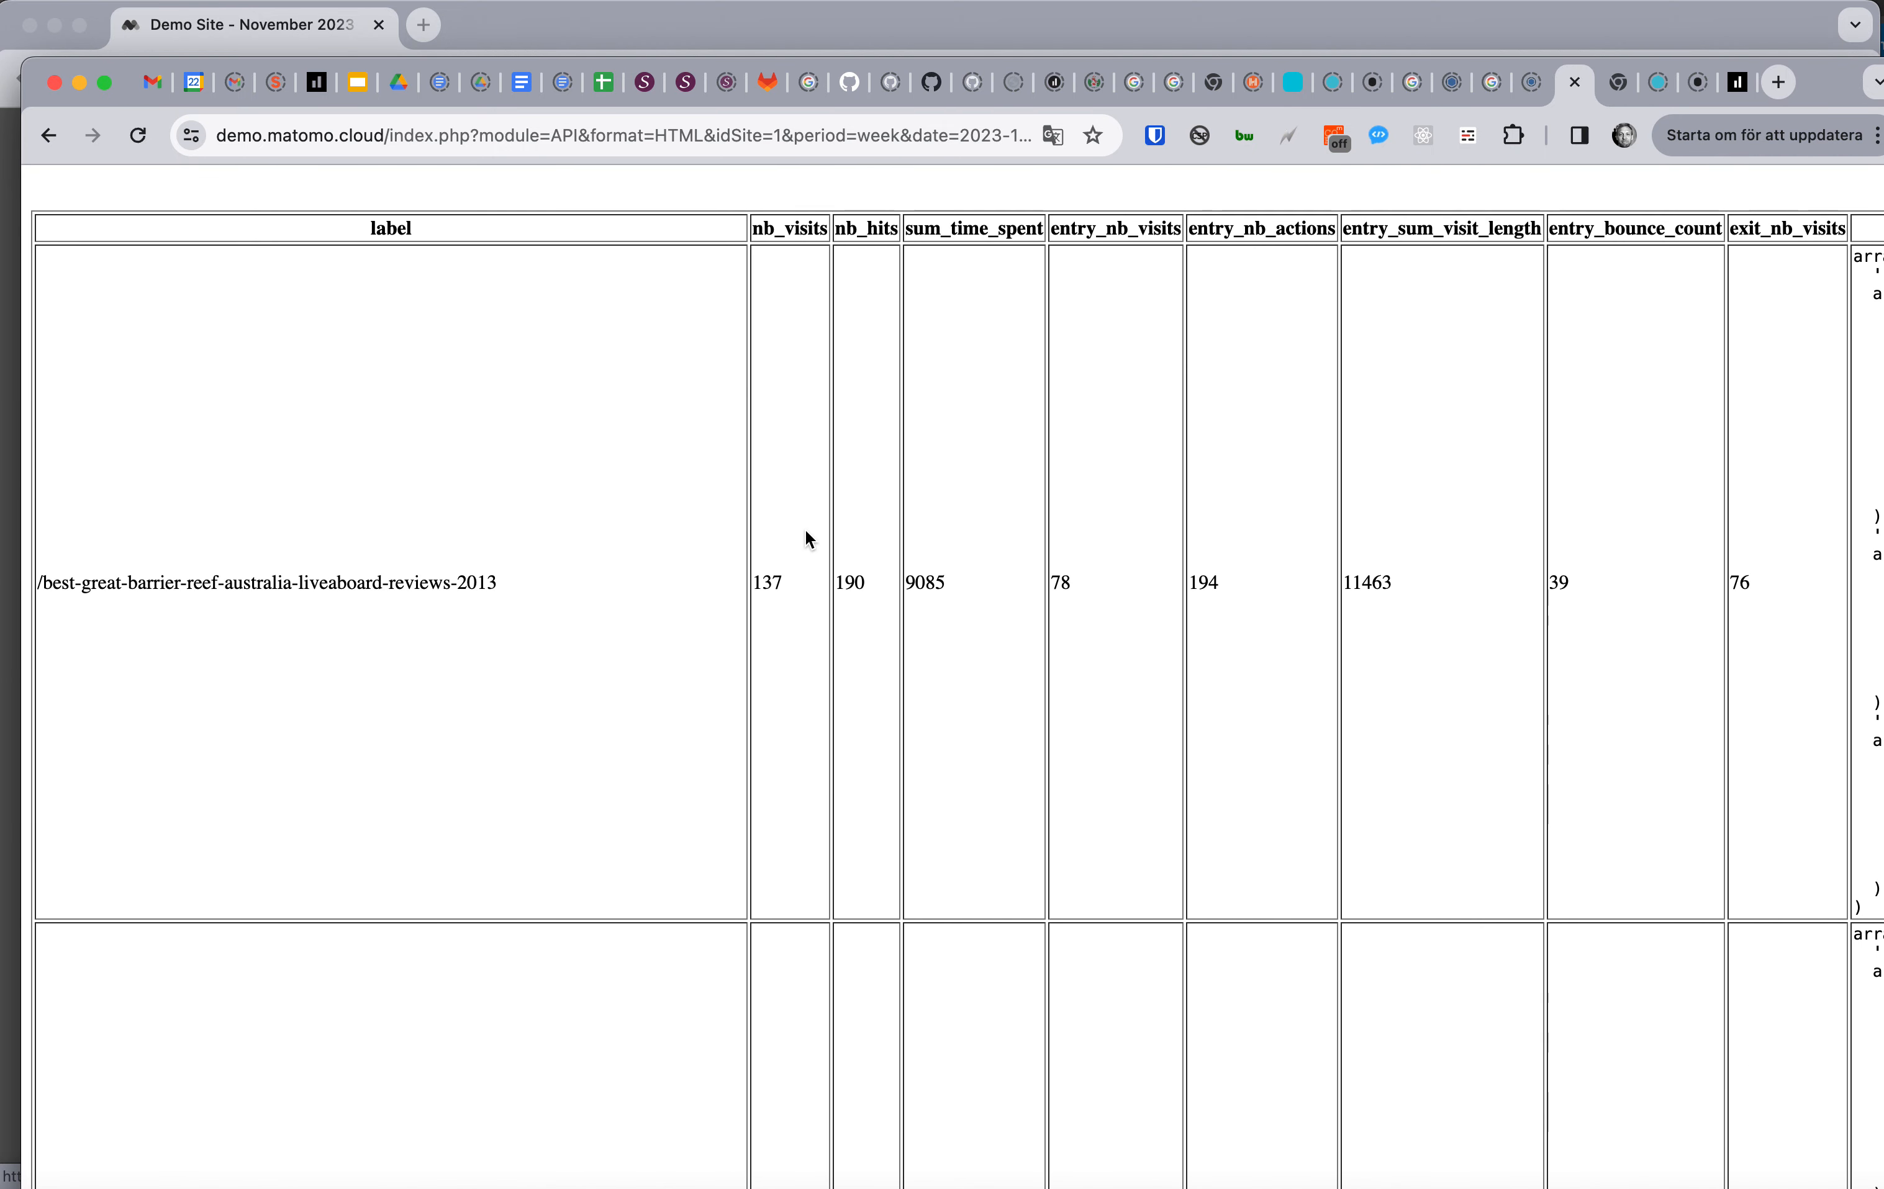